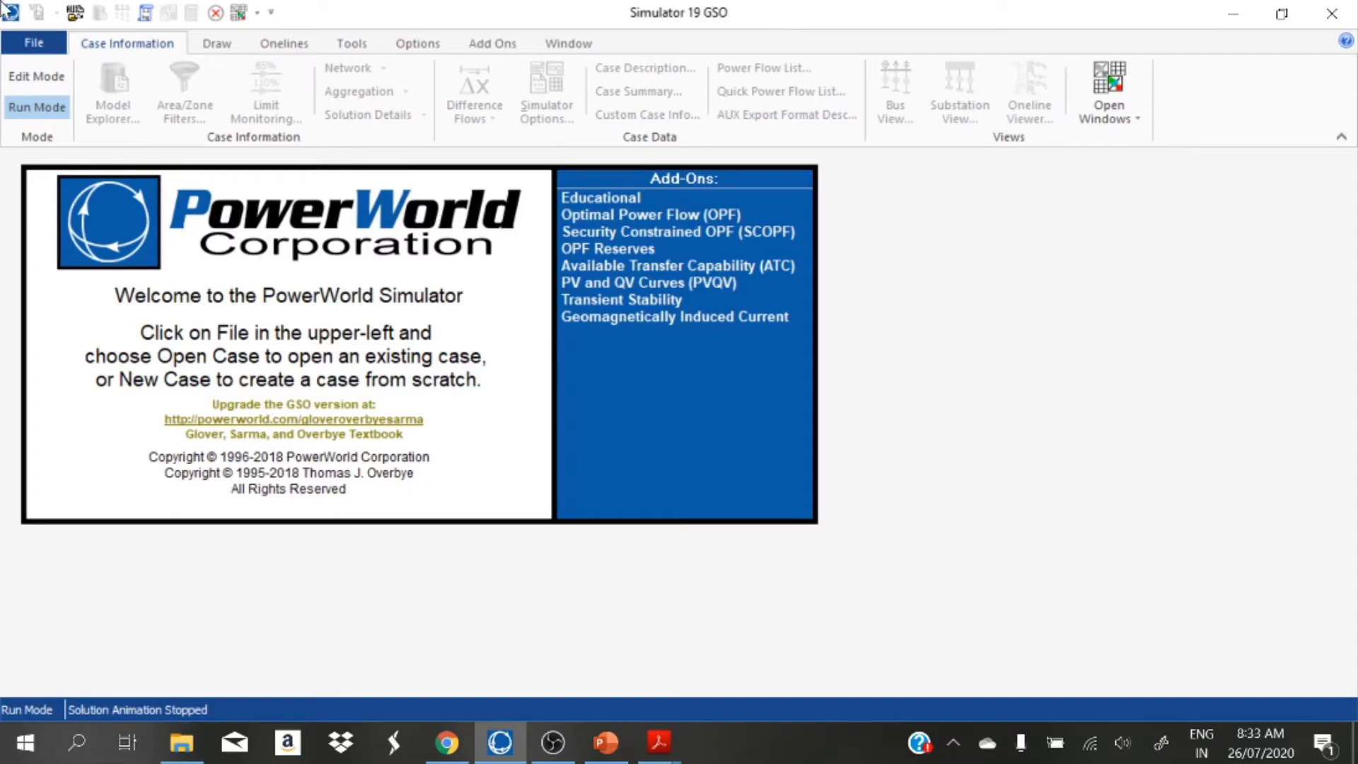
Create a new case and maximize its blank oneline diagram.
click(19, 34)
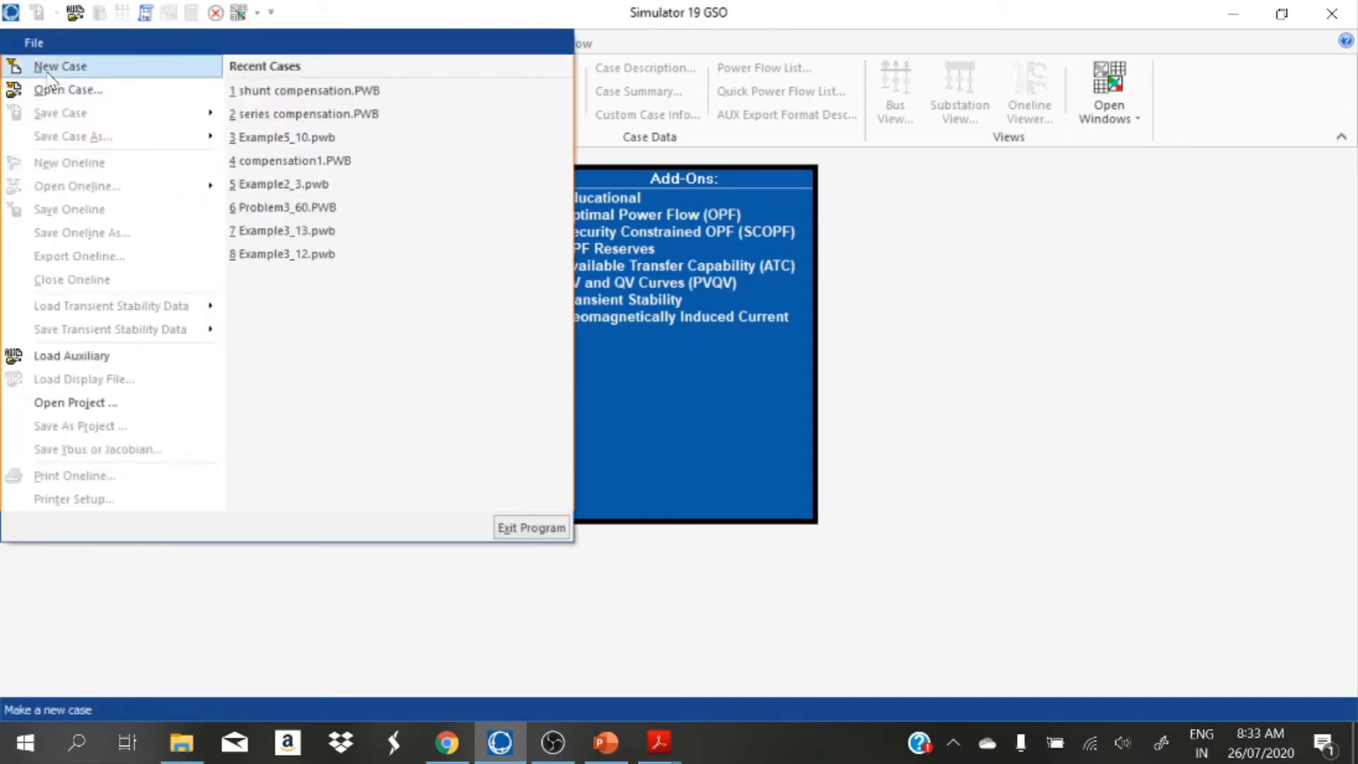
click(57, 67)
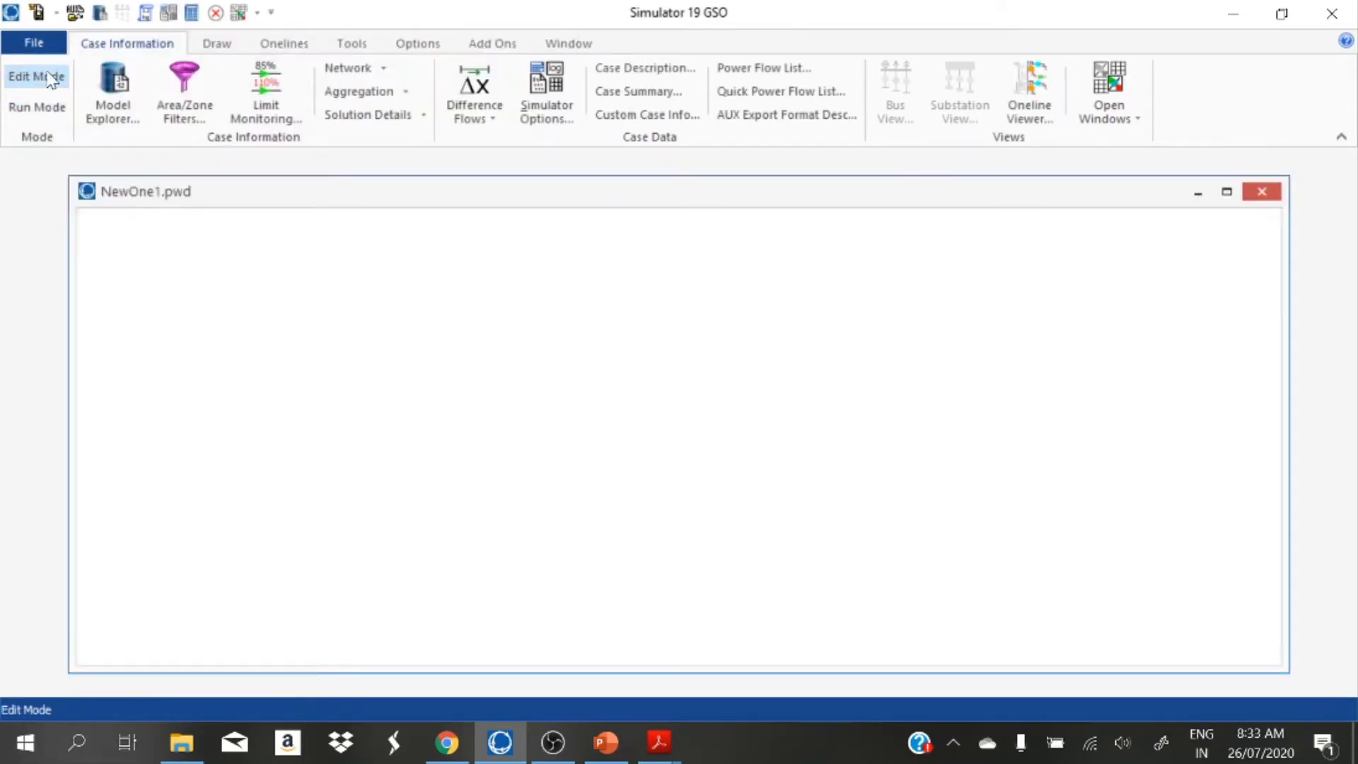
double_click(268, 203)
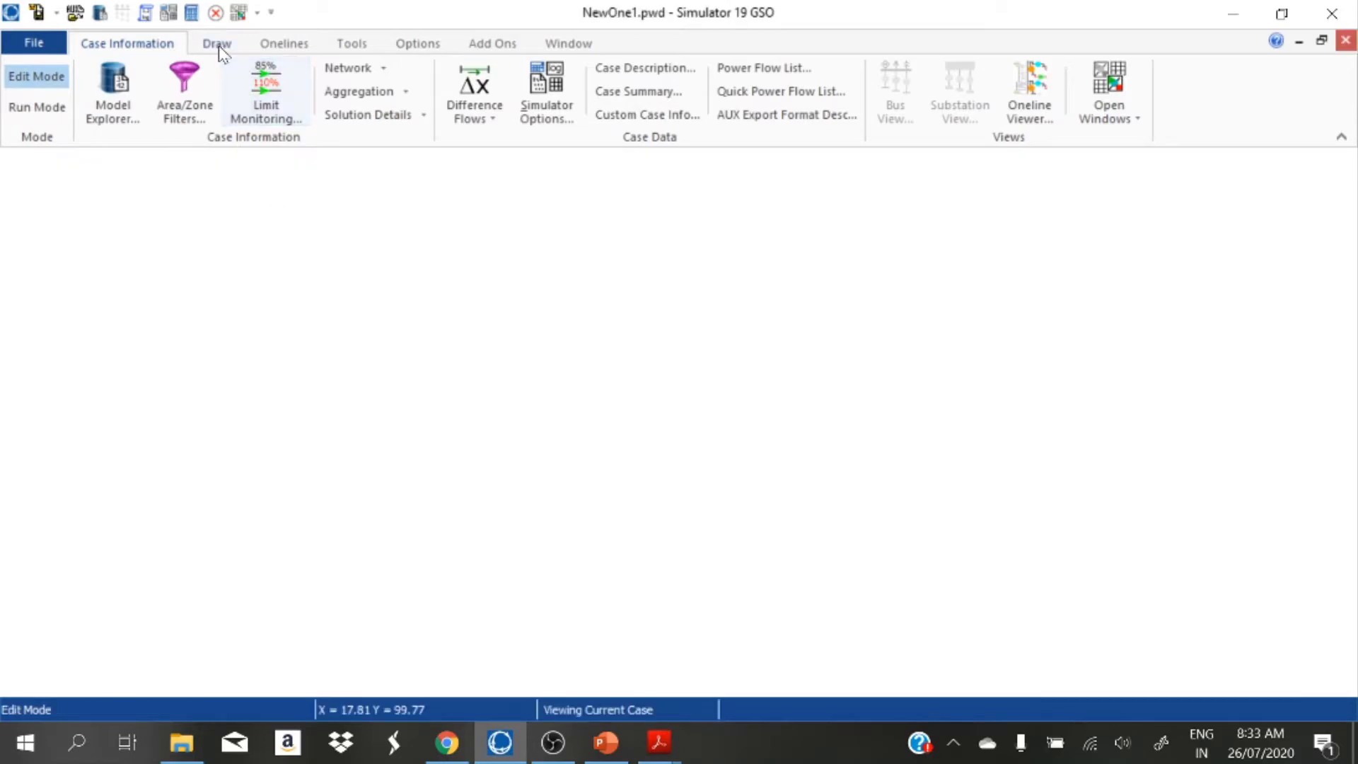
Insert bus 1 at 500 kV with upward orientation, size 12 and width 0.3, and position it at about X 23, Y 81.
click(217, 44)
click(325, 118)
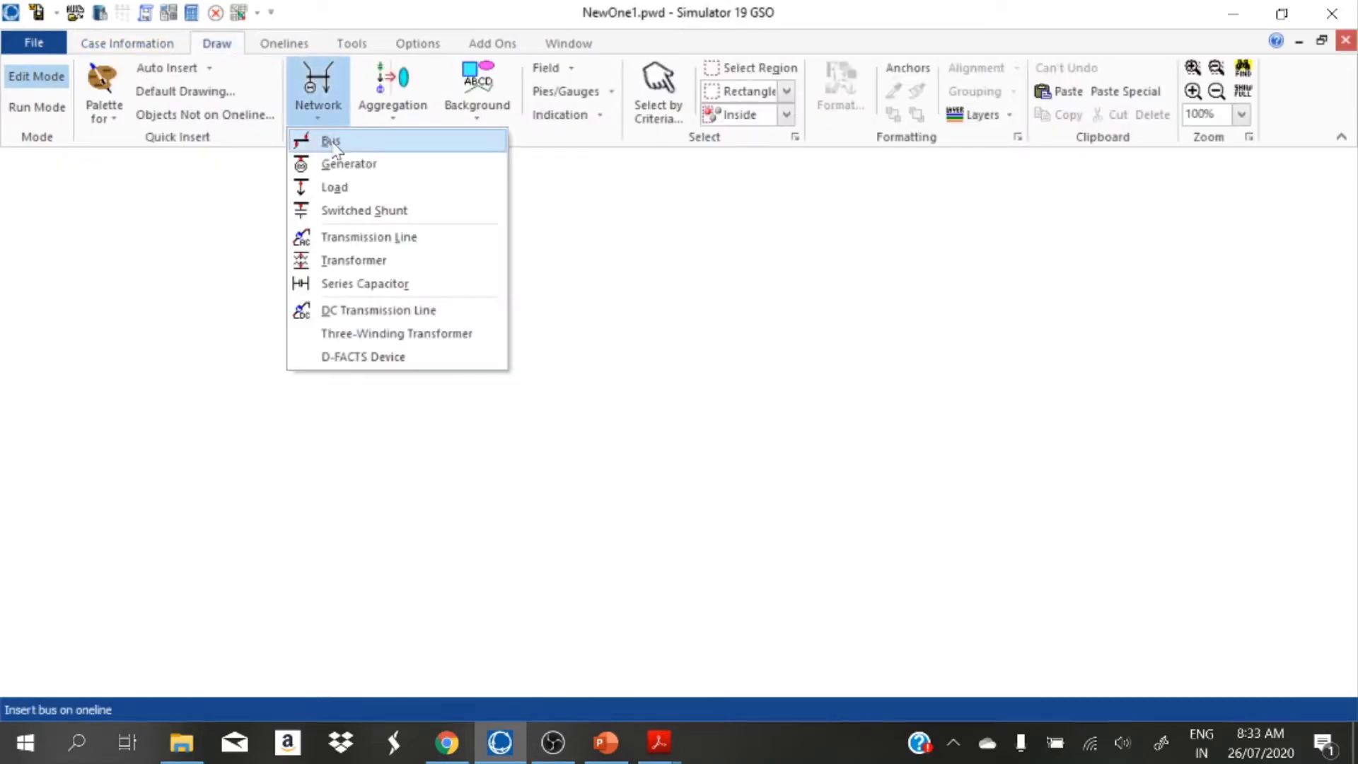
click(331, 141)
click(304, 349)
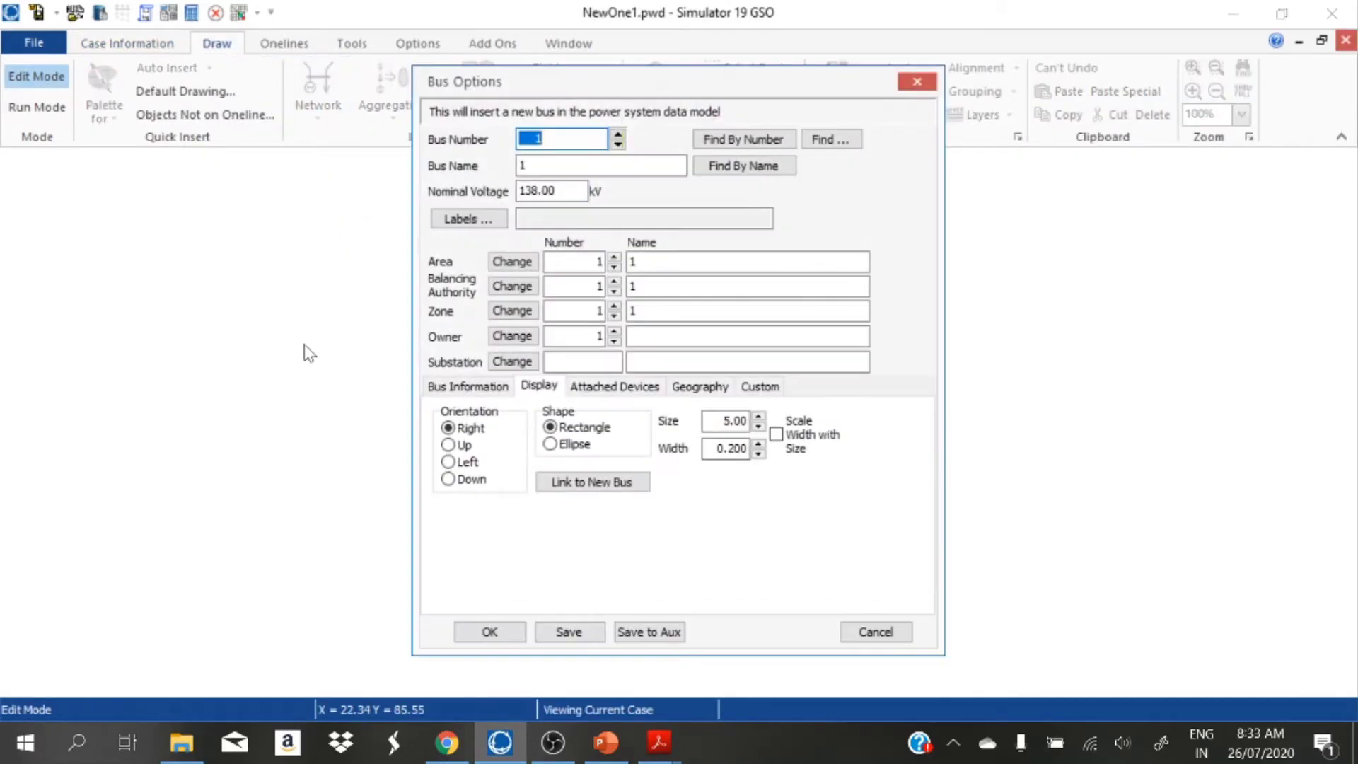
key(Tab)
key(Tab)
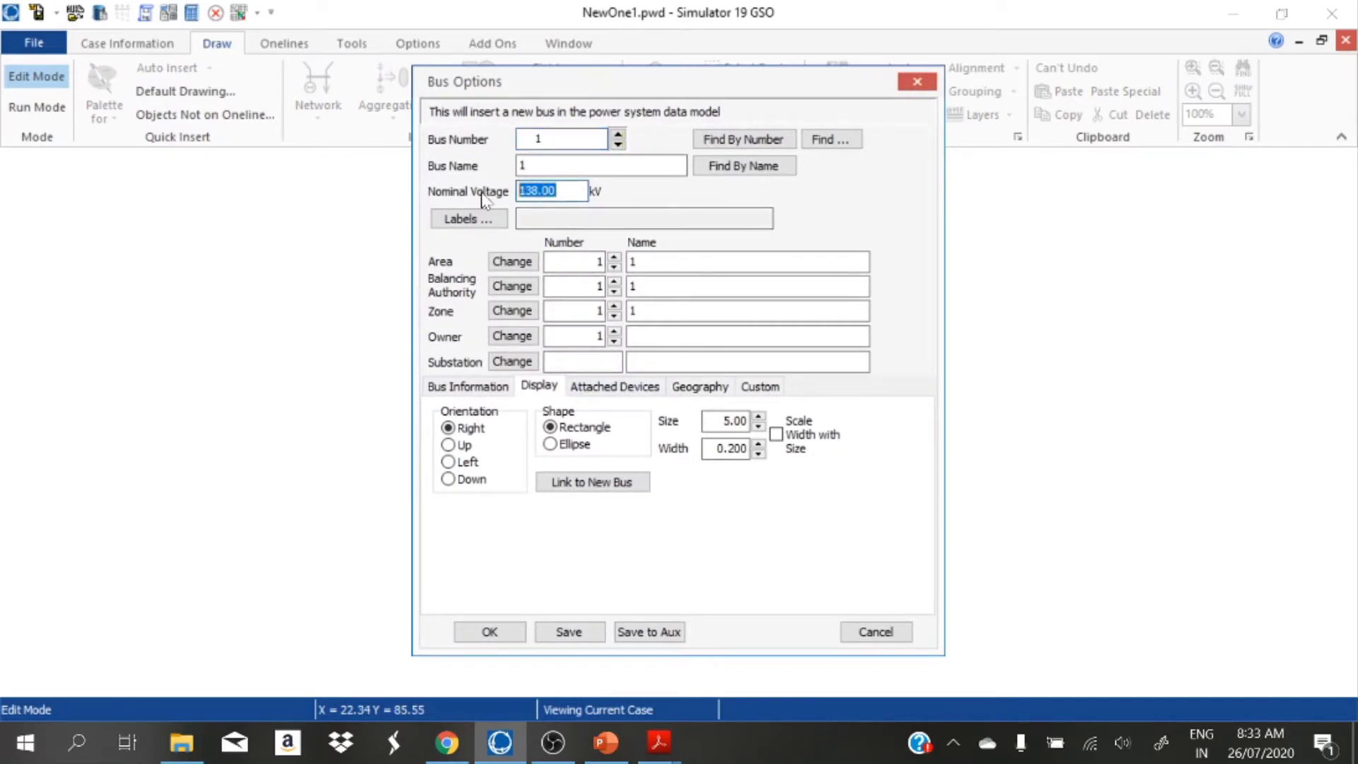
text(500)
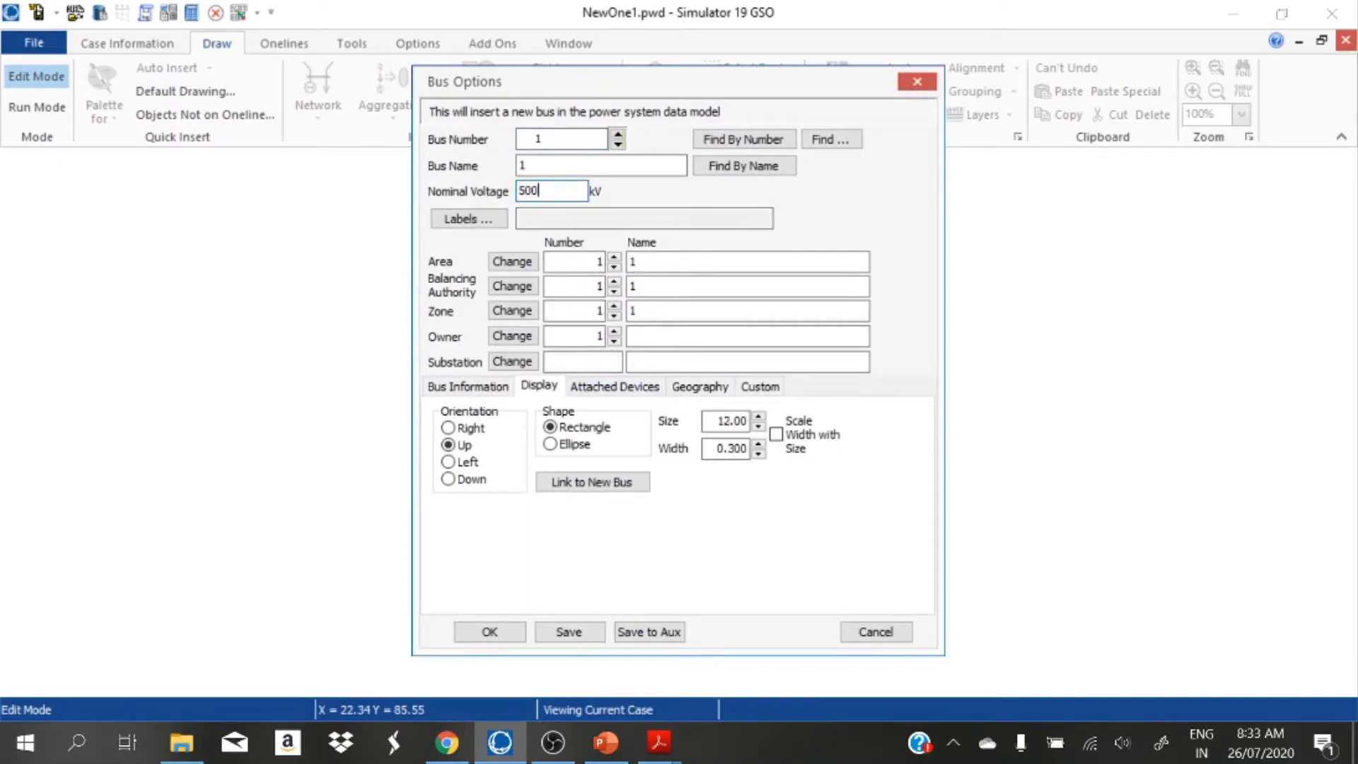
click(489, 632)
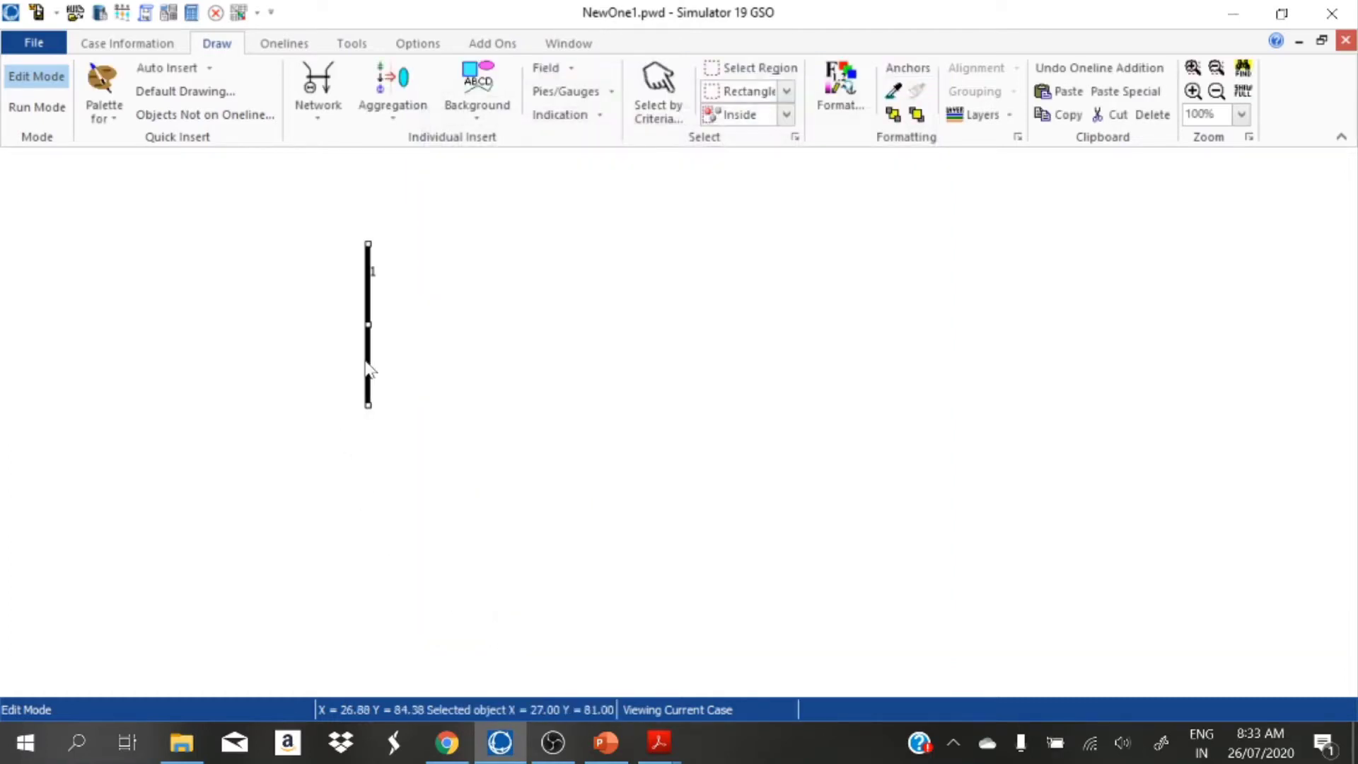
drag(372, 368, 316, 368)
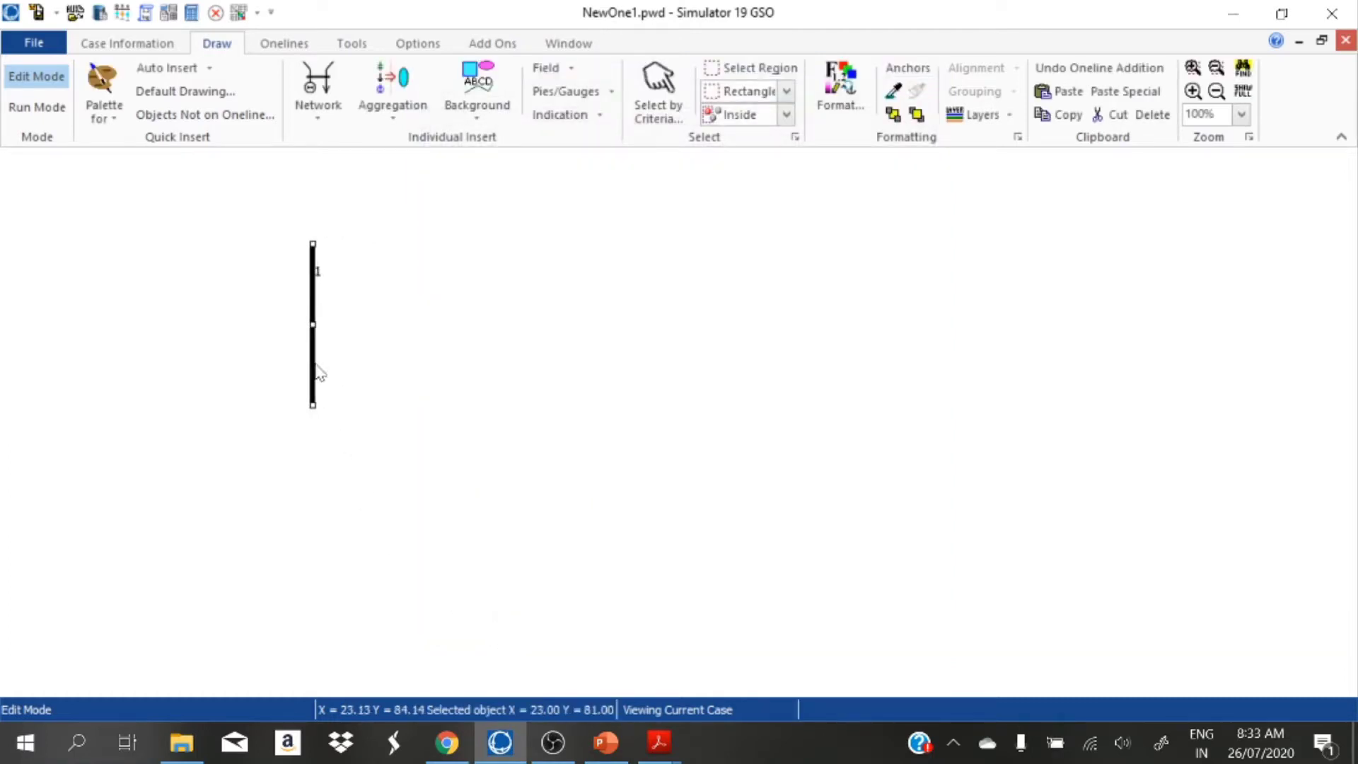
Insert 500 kV bus 2 to the right of bus 1 and move it level with bus 1.
click(319, 119)
click(333, 162)
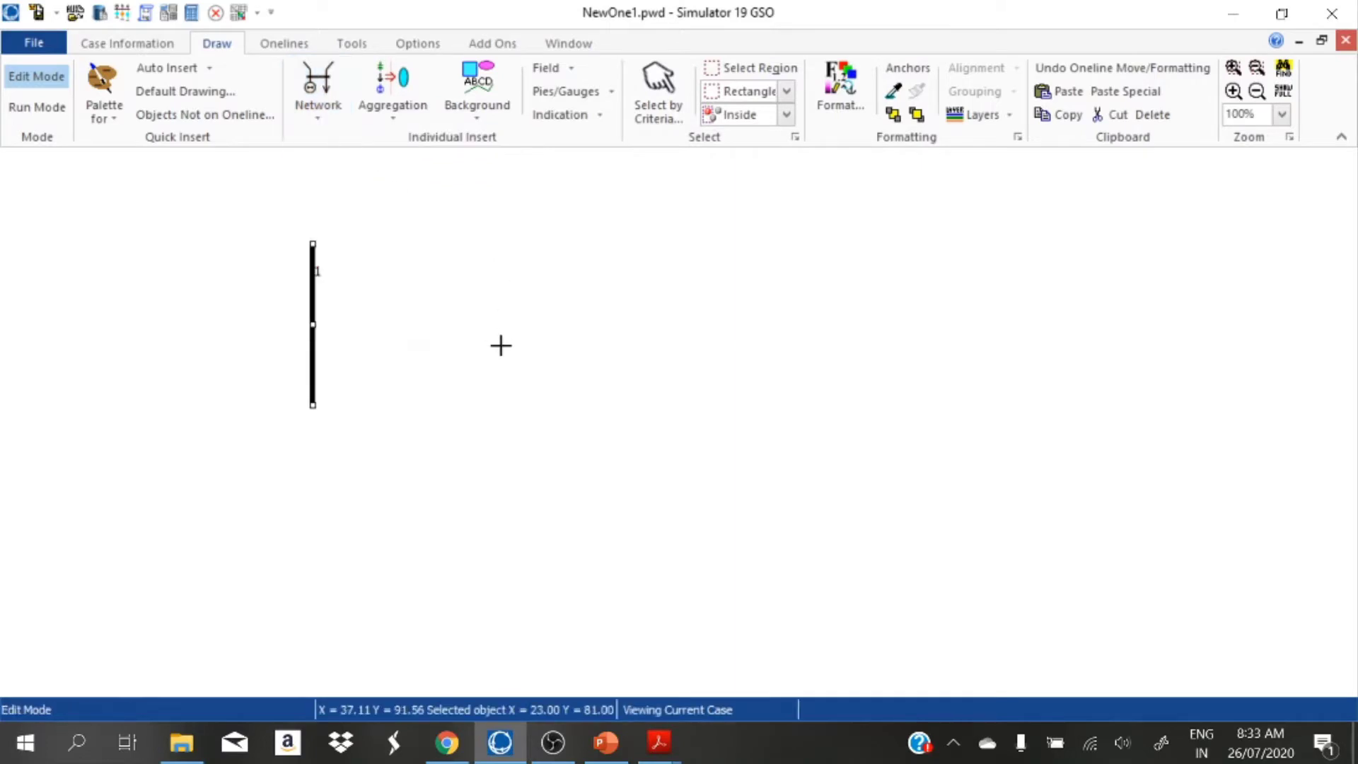
click(552, 382)
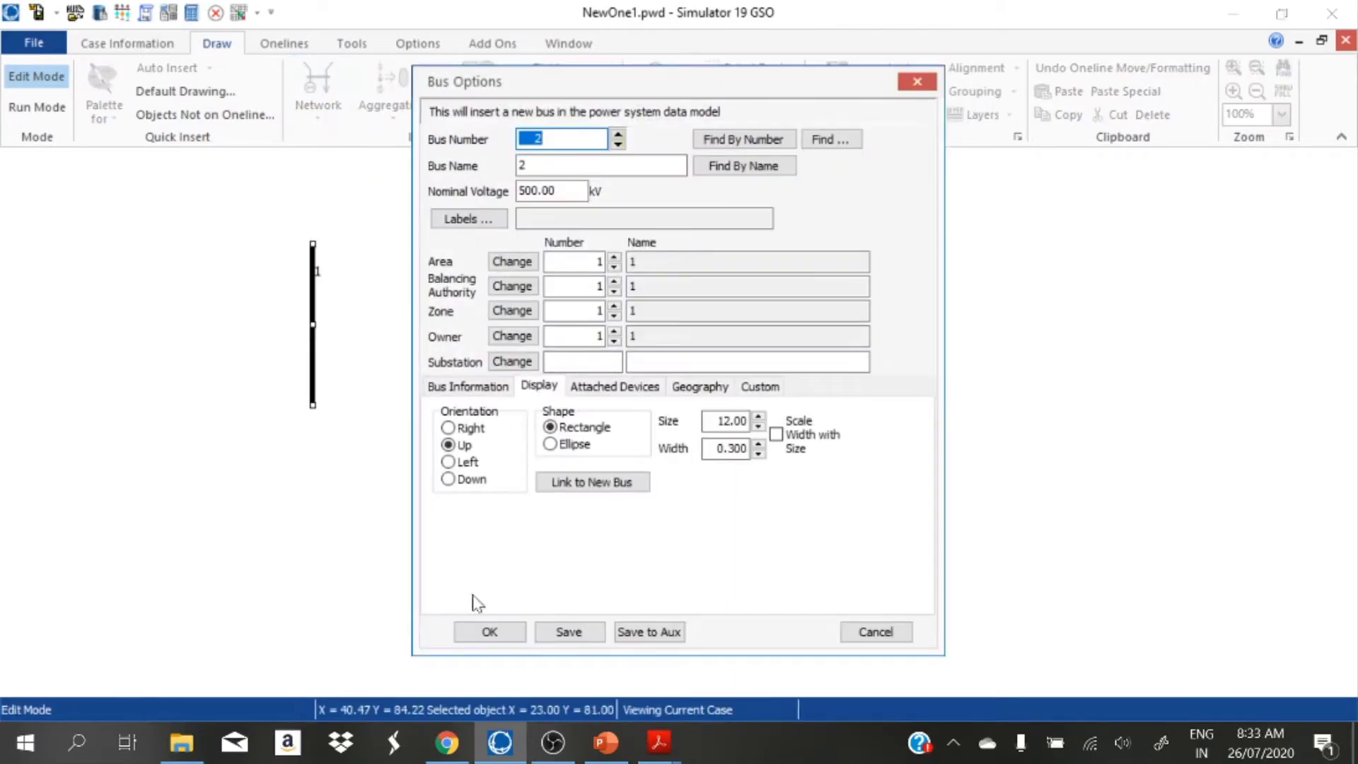
click(491, 635)
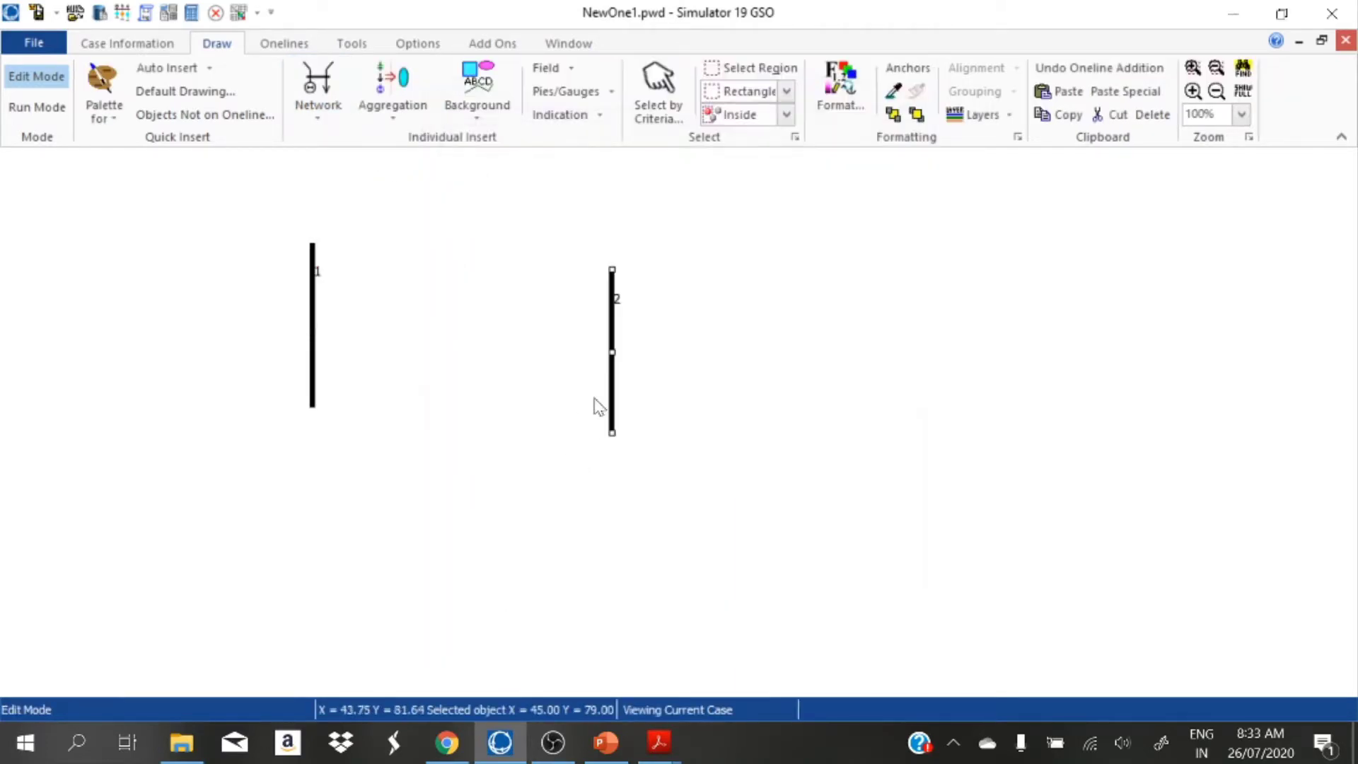
drag(614, 402, 559, 375)
click(470, 325)
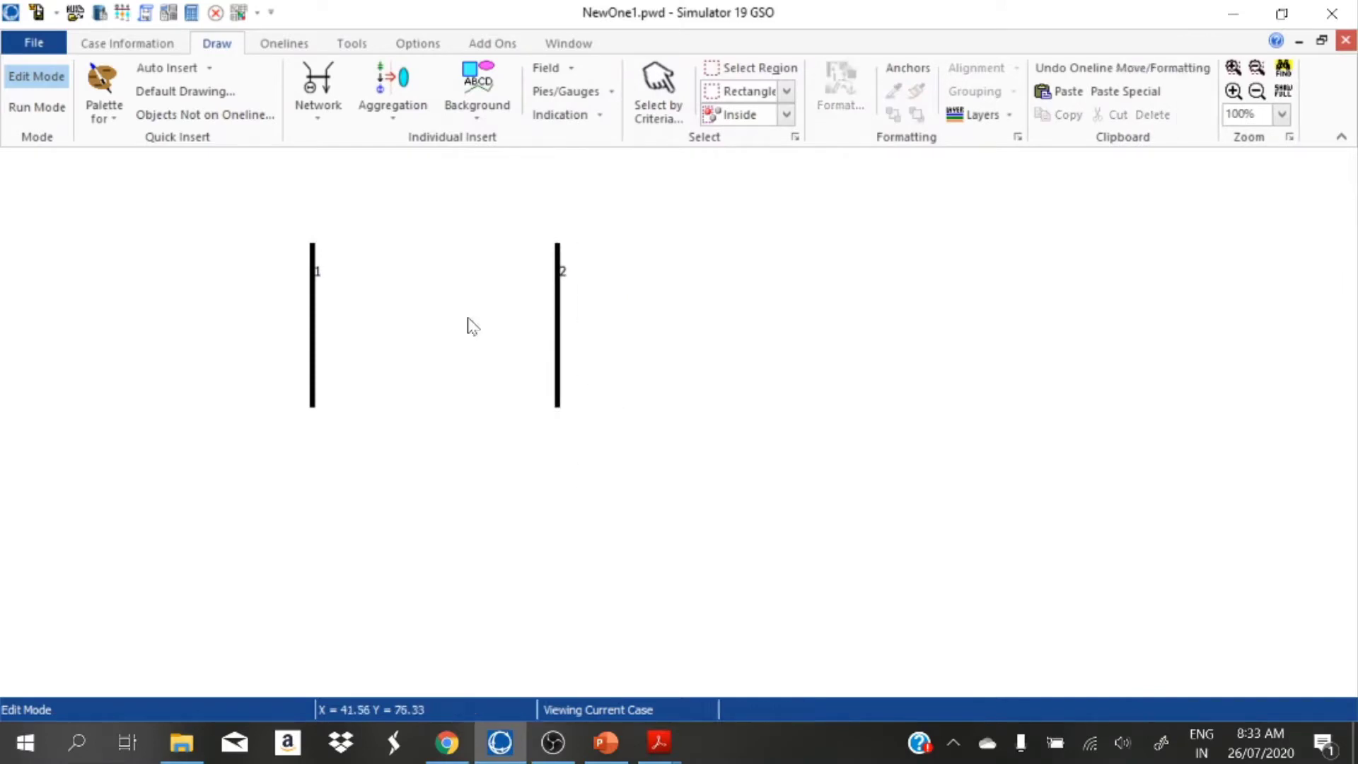
Insert 500 kV bus 3 well to the right of bus 2, at about X 75, Y 81.
click(324, 127)
click(321, 140)
click(955, 348)
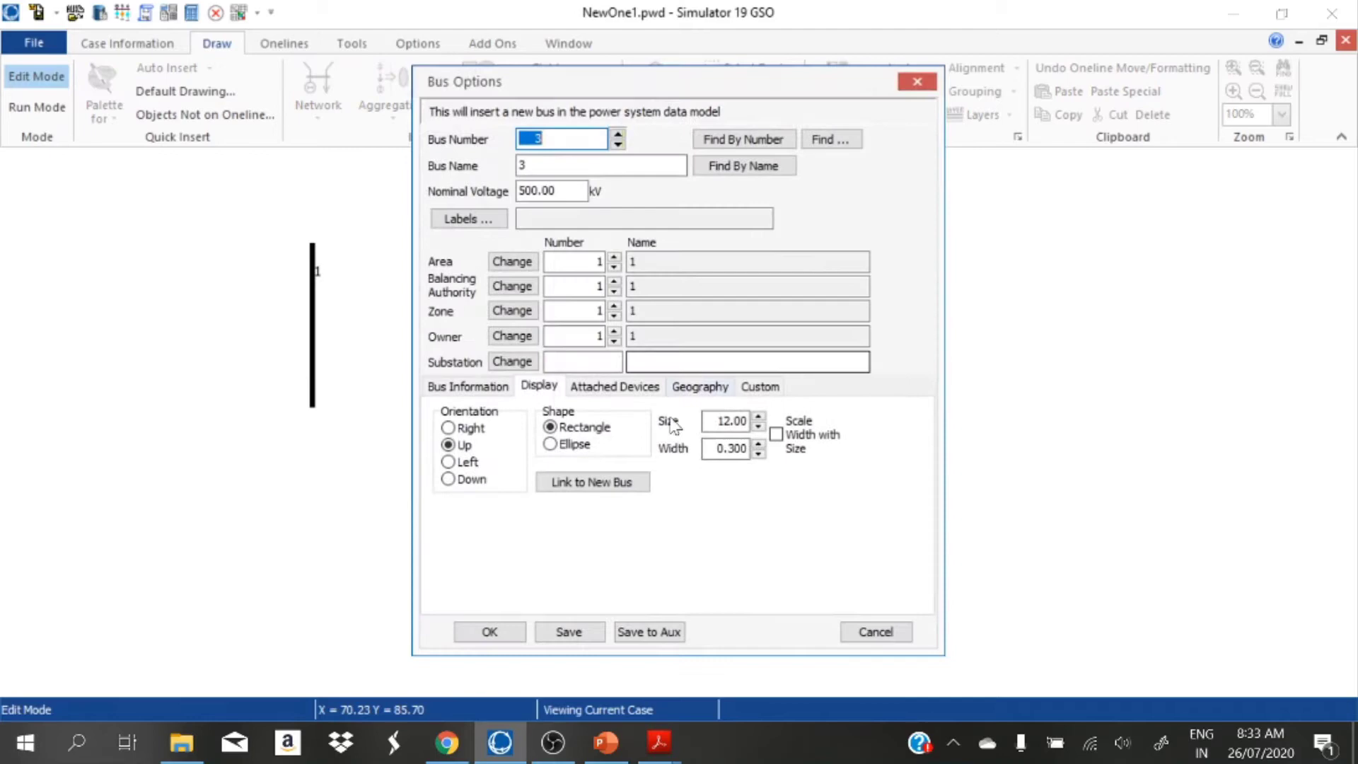
click(489, 631)
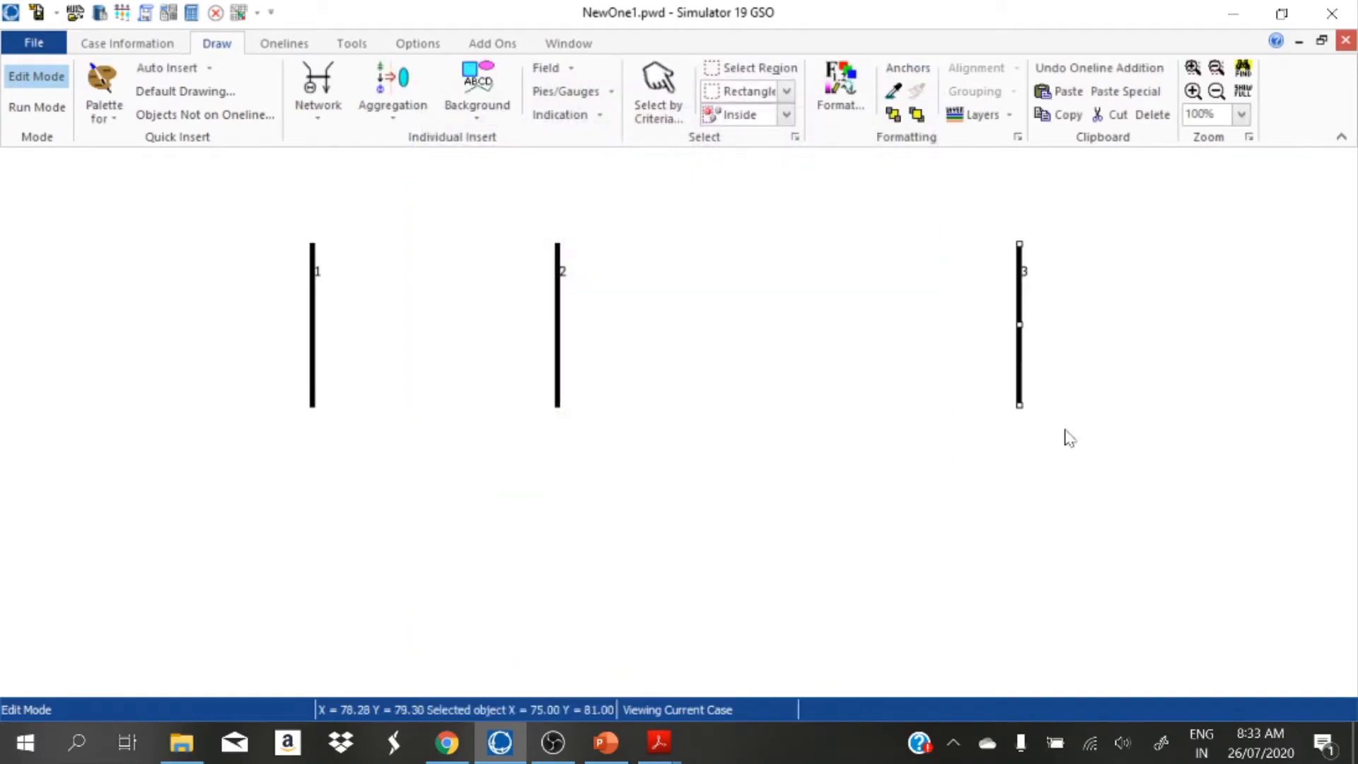
Insert 500 kV bus 4 to the right of bus 3 and move it closer, level with the other buses.
click(318, 113)
click(332, 141)
click(1196, 354)
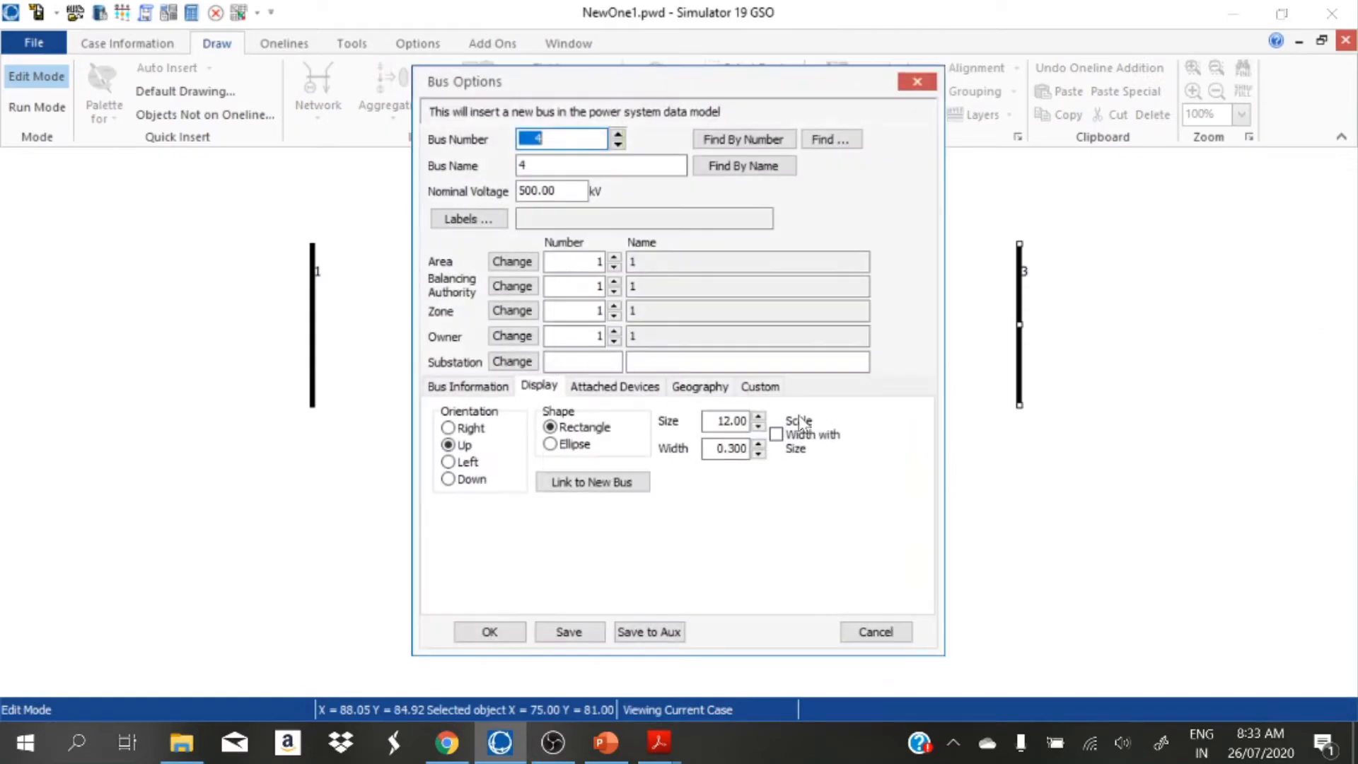
click(489, 637)
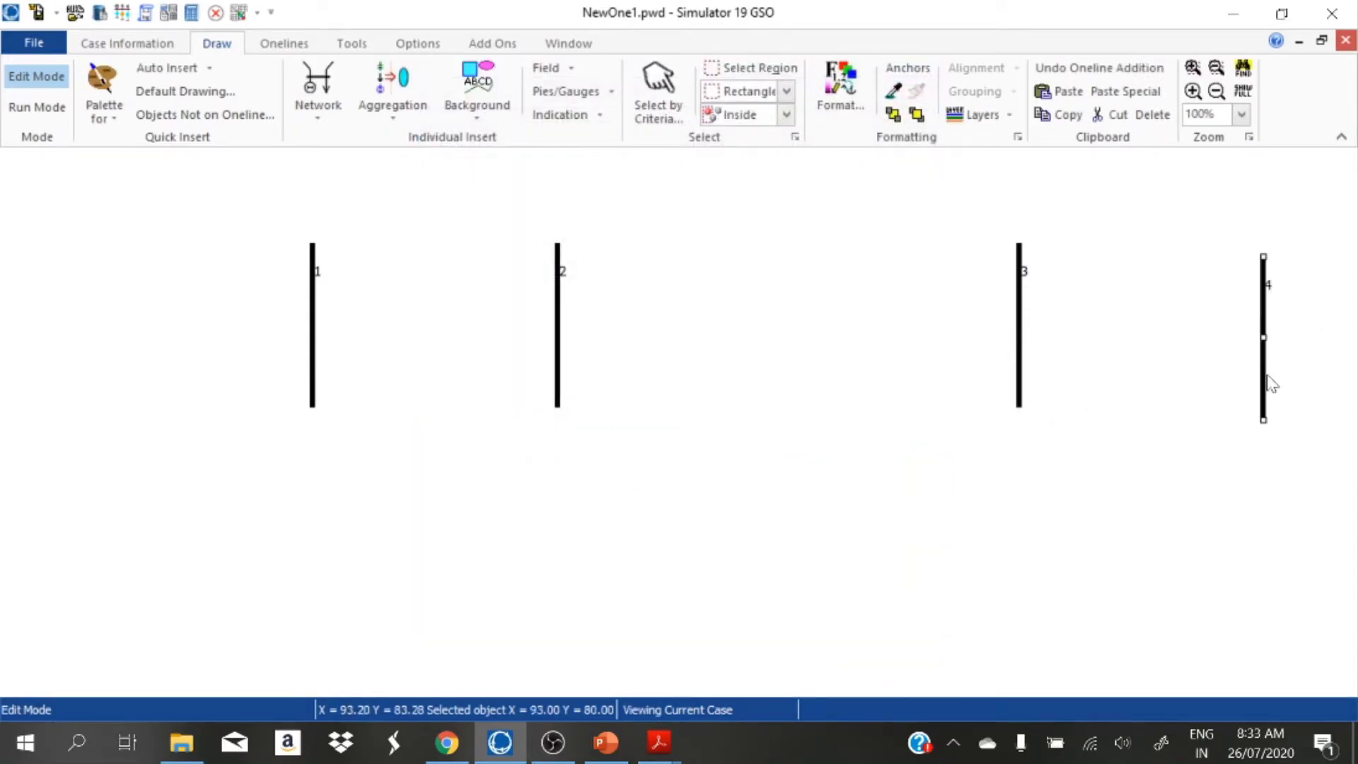
drag(1270, 382, 1185, 375)
click(1096, 495)
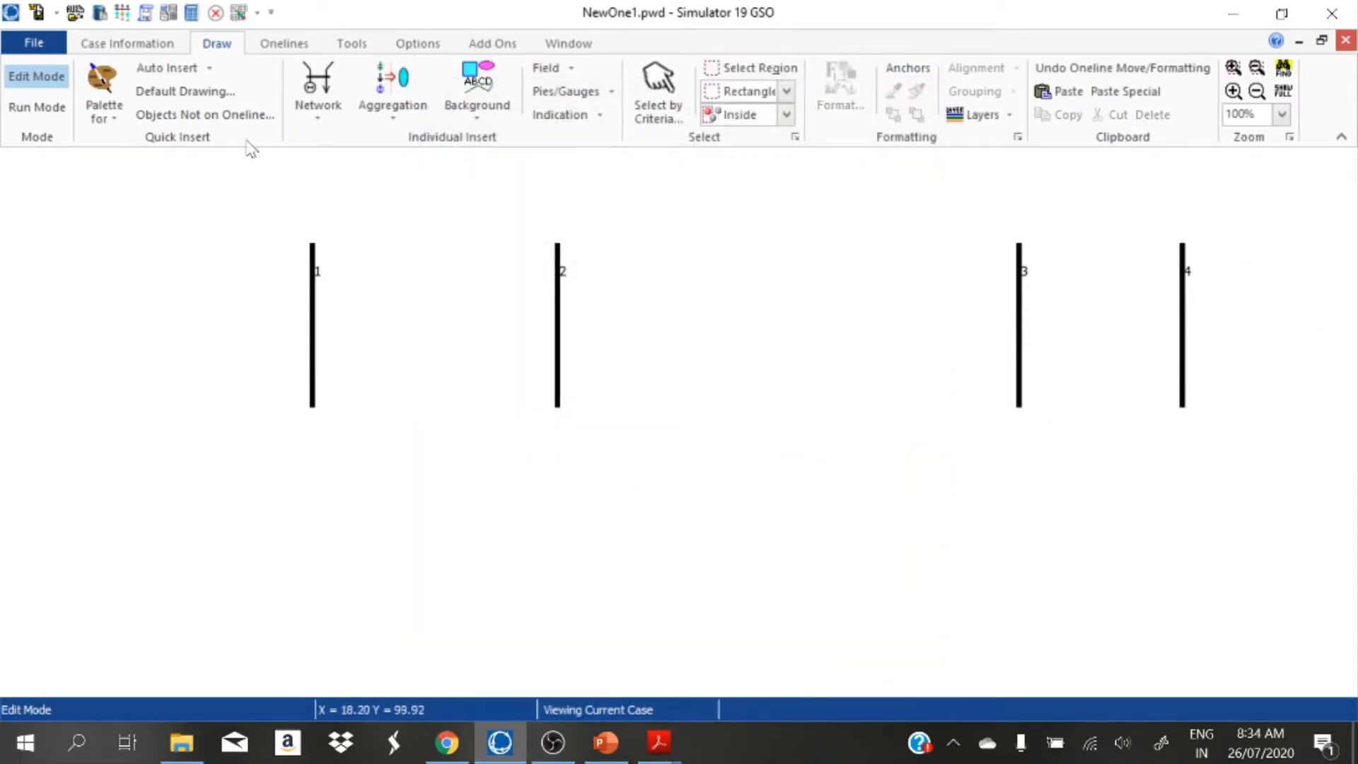
Insert a generator on the left side of bus 1 with a MW setpoint of 0.
click(311, 119)
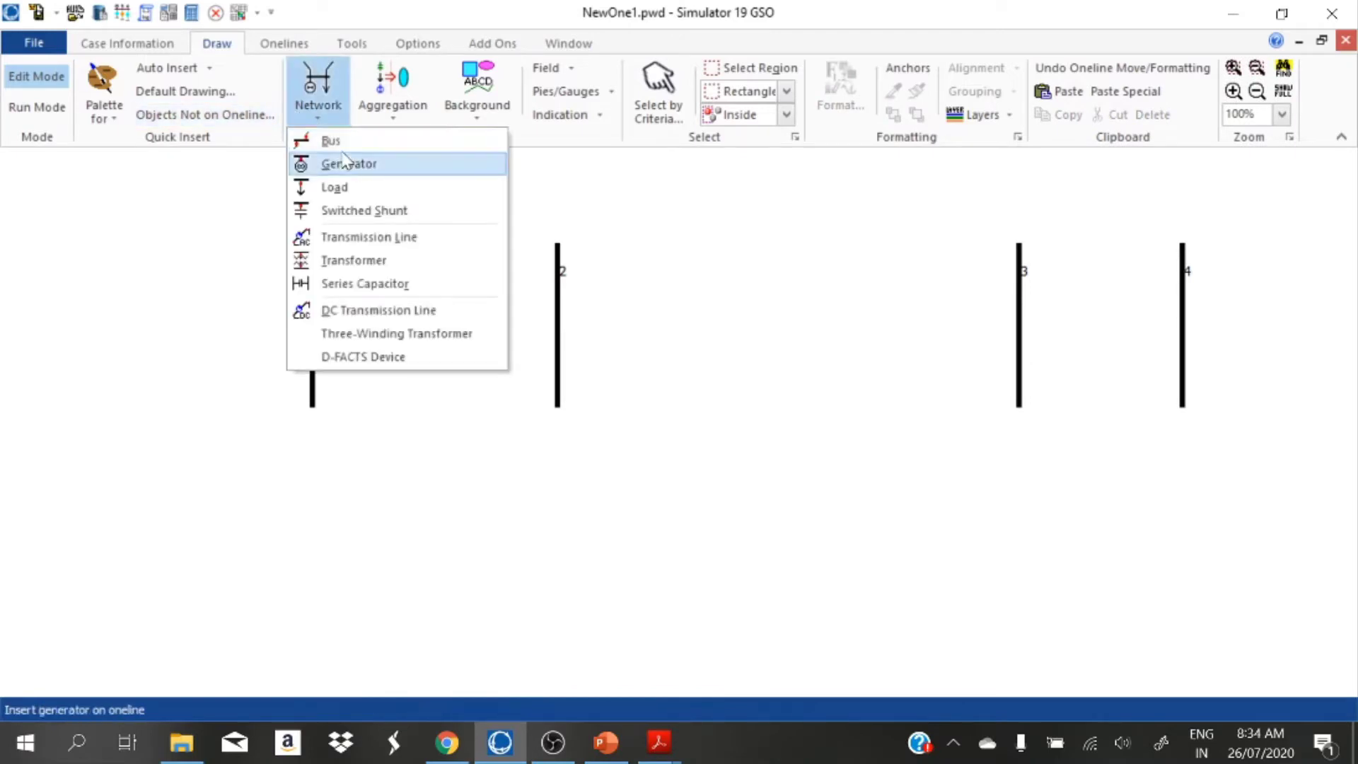
click(345, 163)
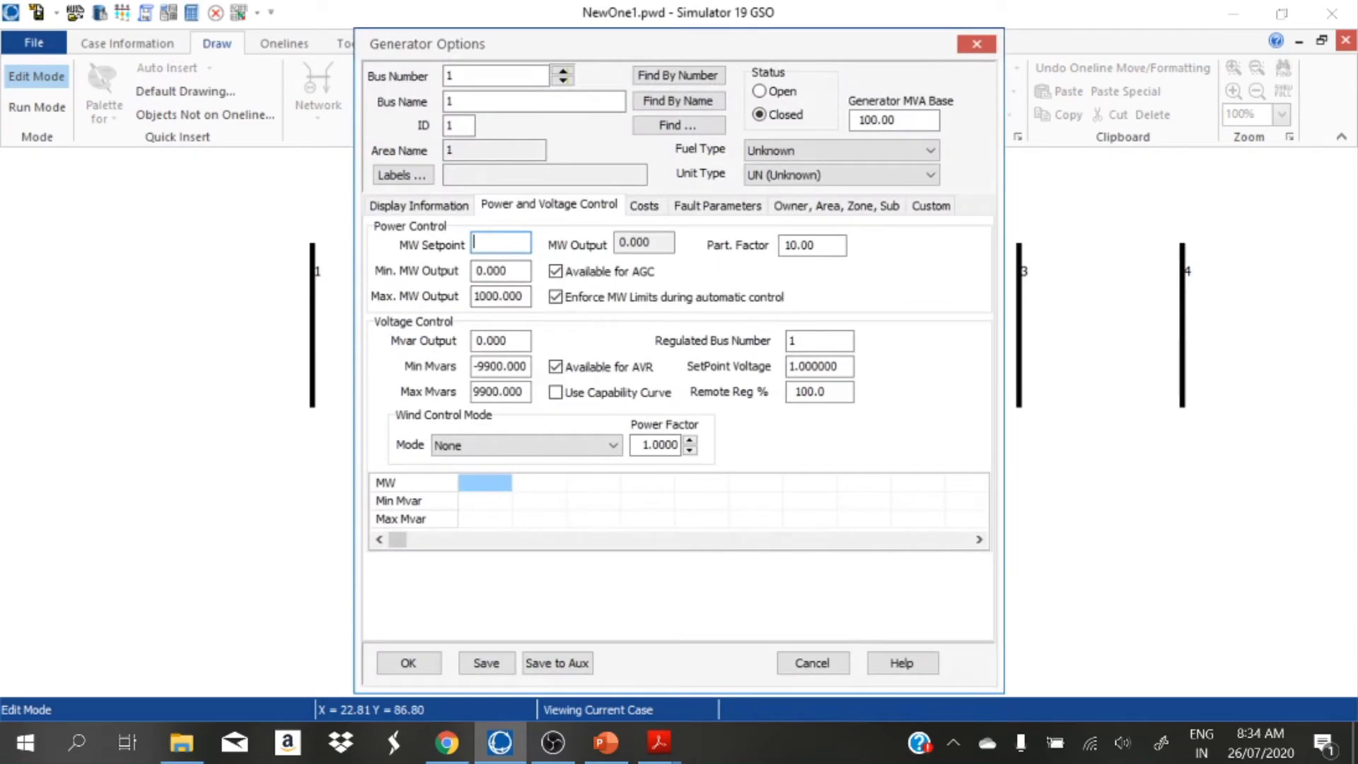
text(0)
click(411, 664)
Insert a series capacitor from bus 1 to bus 2 with a per-unit series reactance of -0.0051.
click(318, 106)
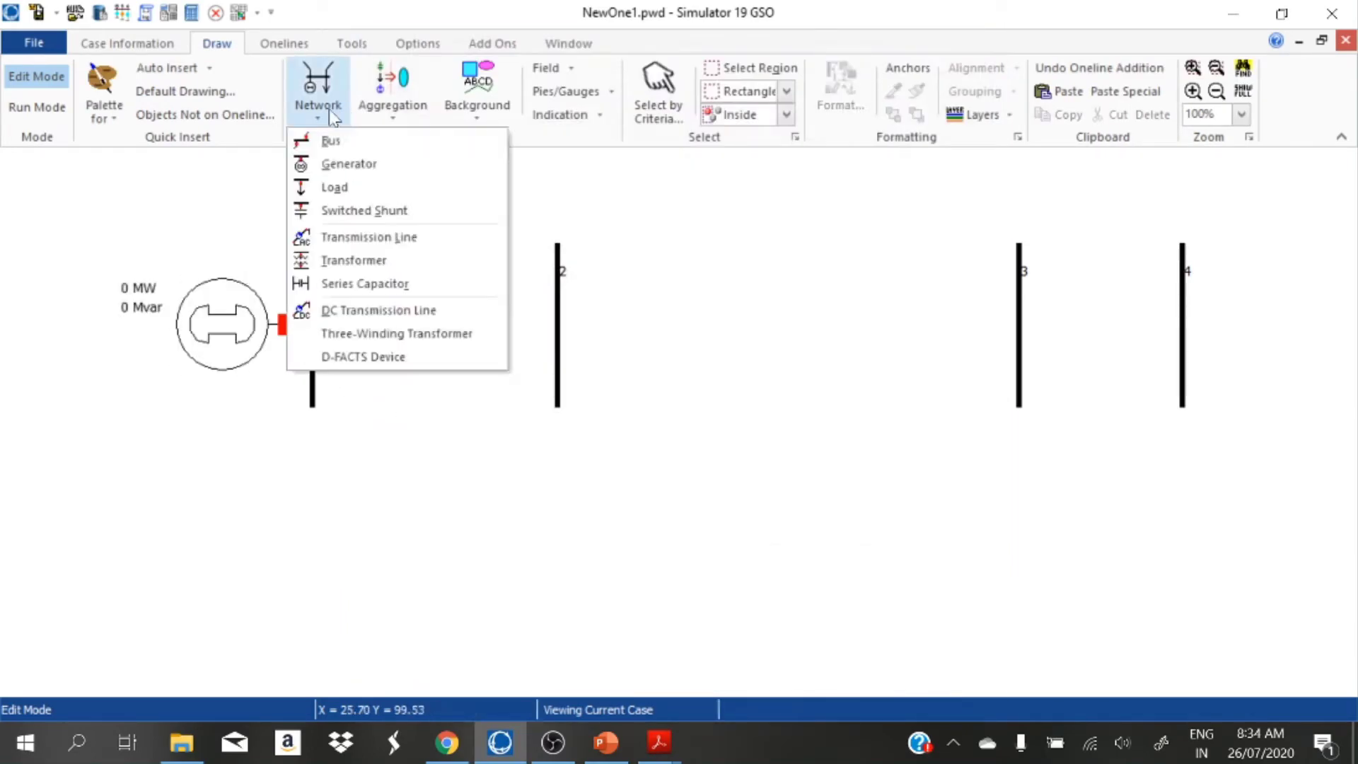
click(351, 284)
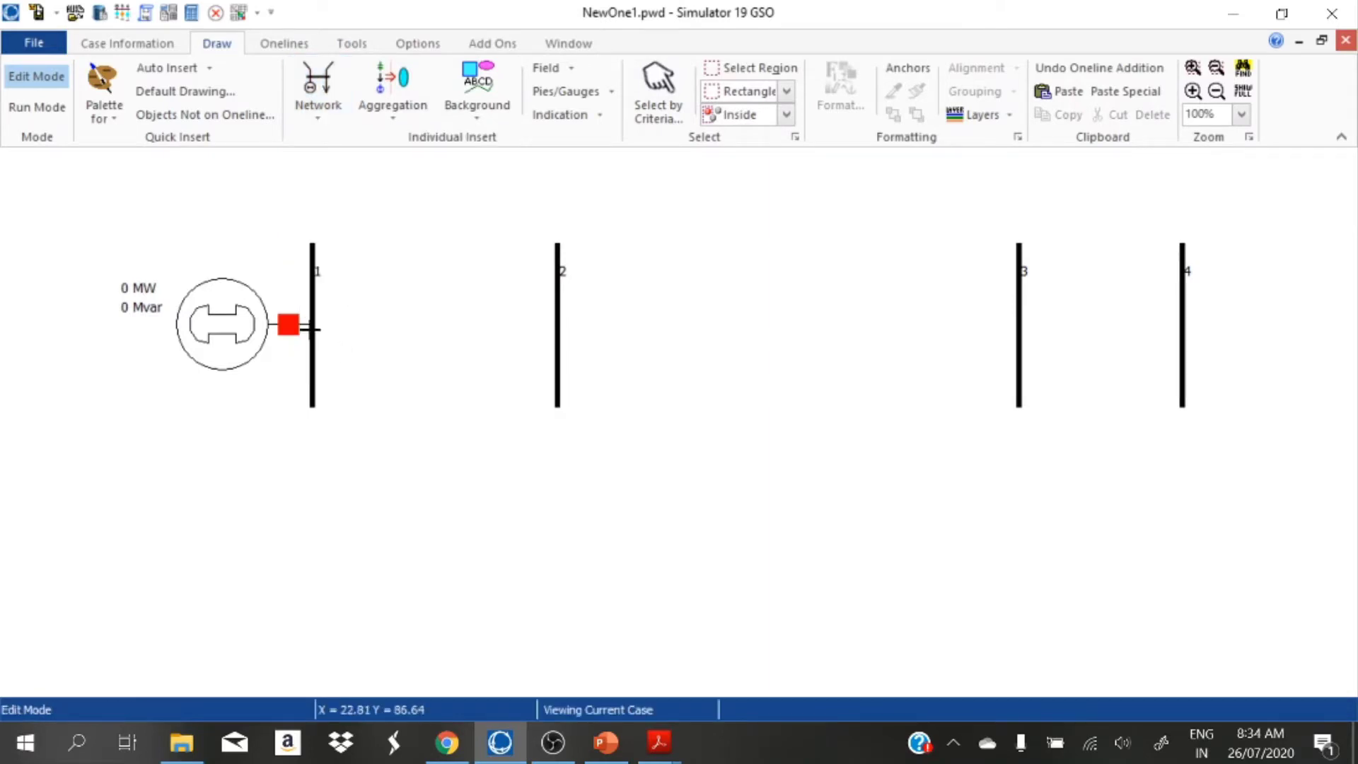
click(311, 329)
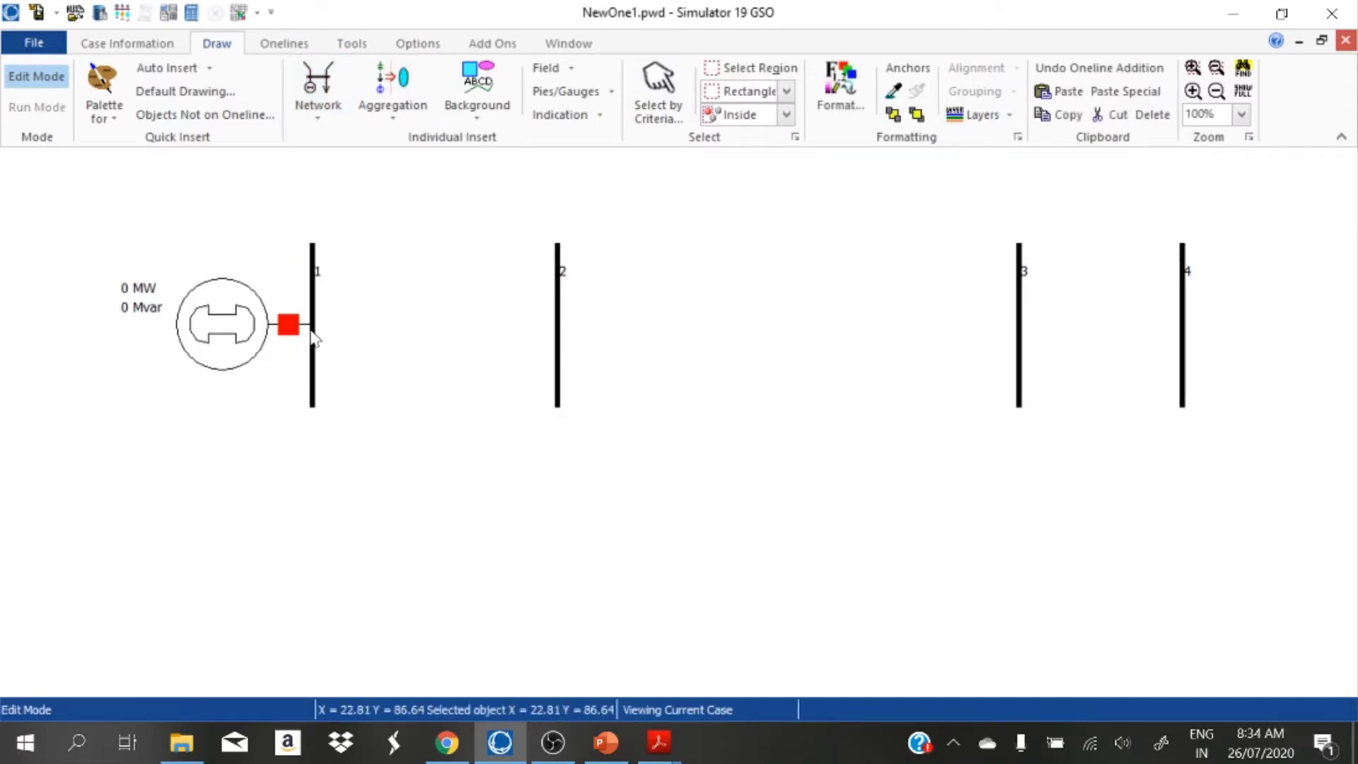
click(561, 332)
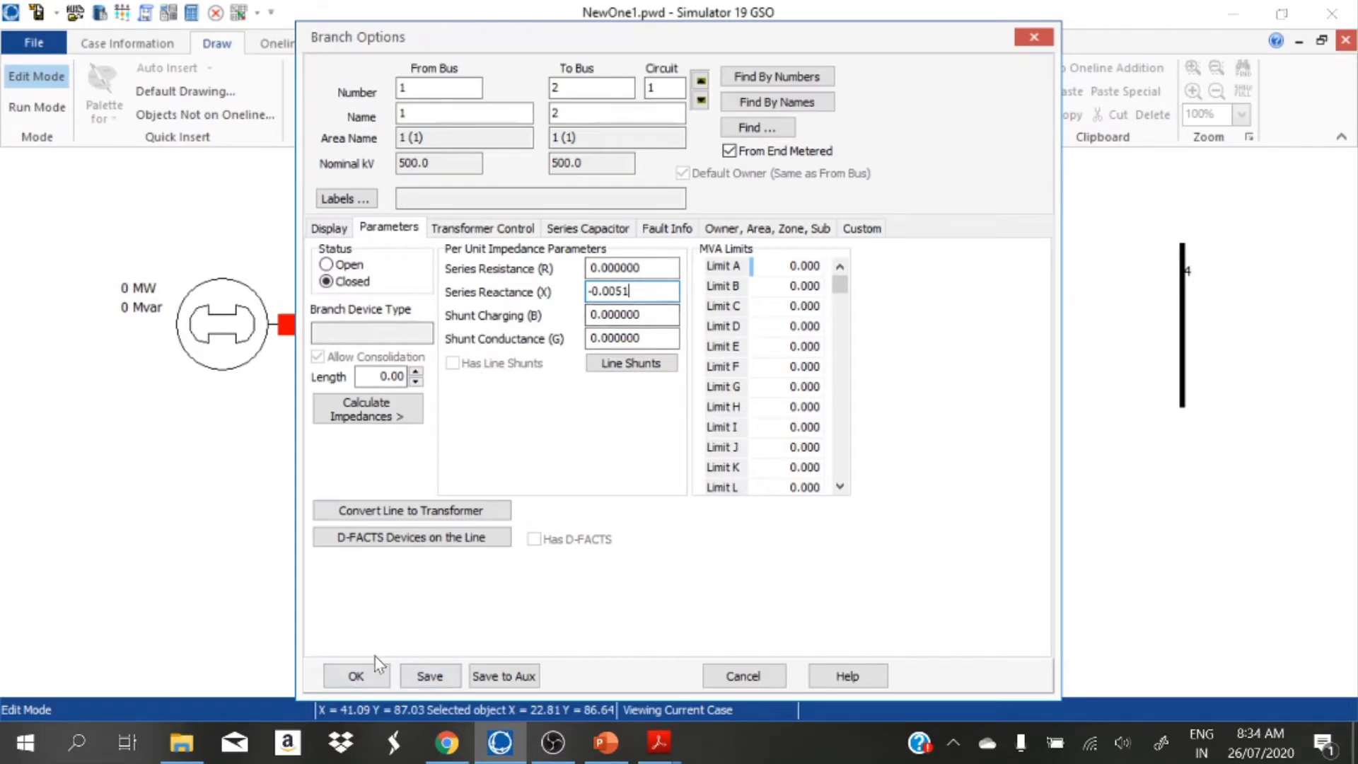
click(360, 673)
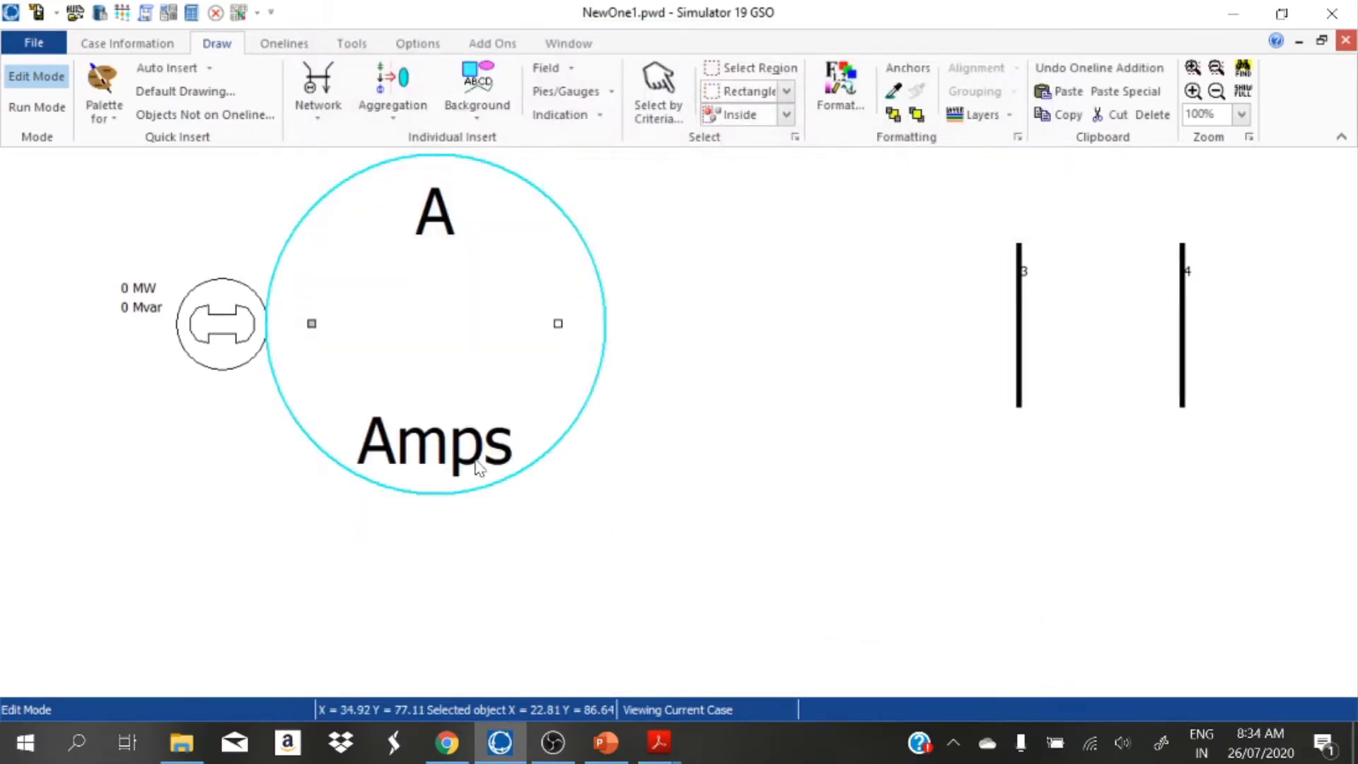
Delete the oversized Amps gauge and both circuit breakers from the series capacitor branch between buses 1 and 2.
click(585, 515)
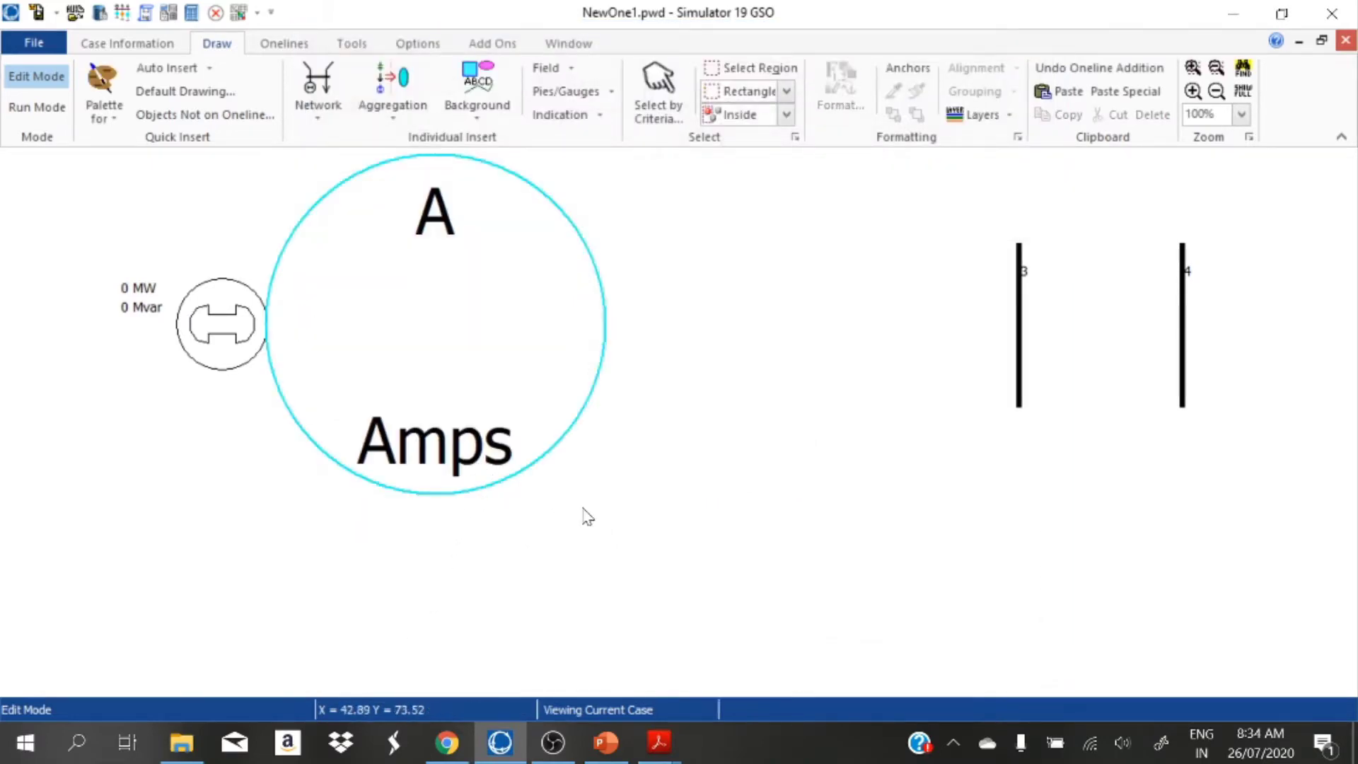
click(539, 463)
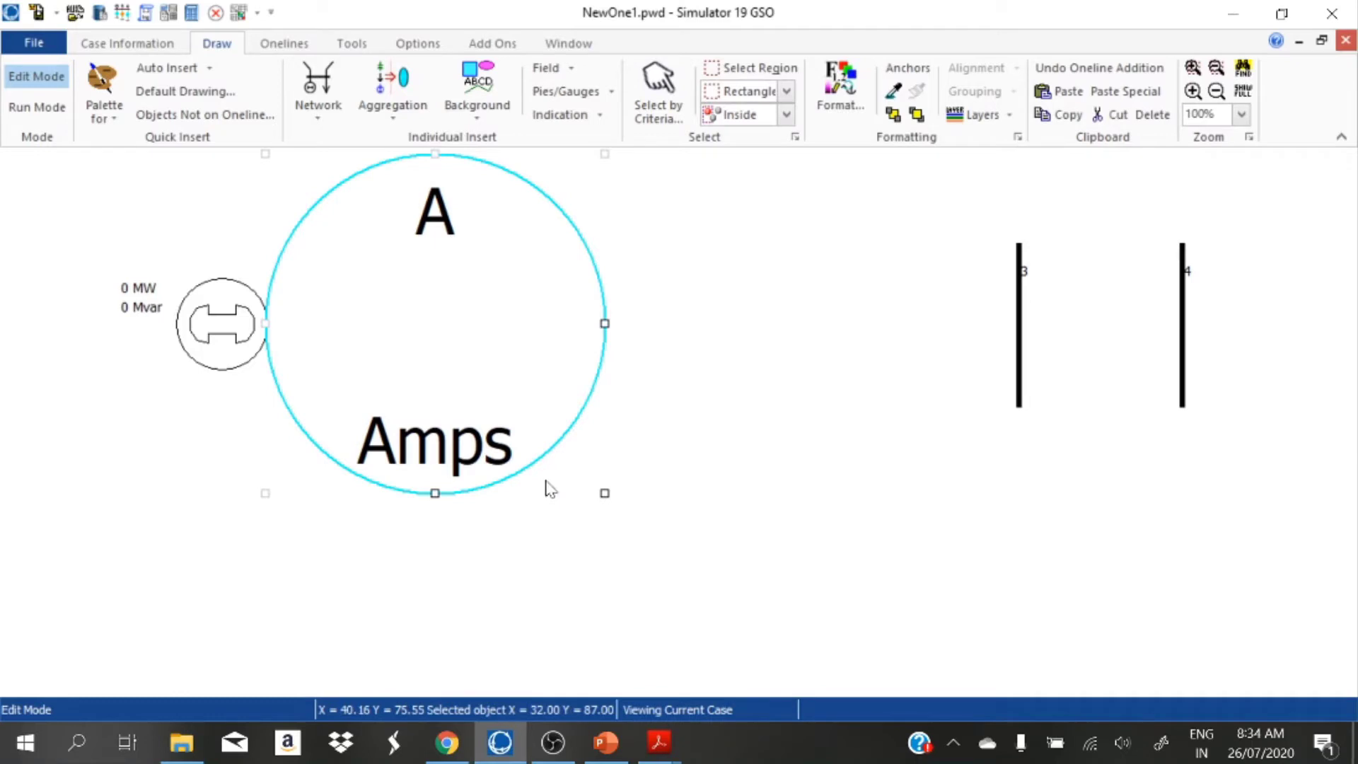
key(Delete)
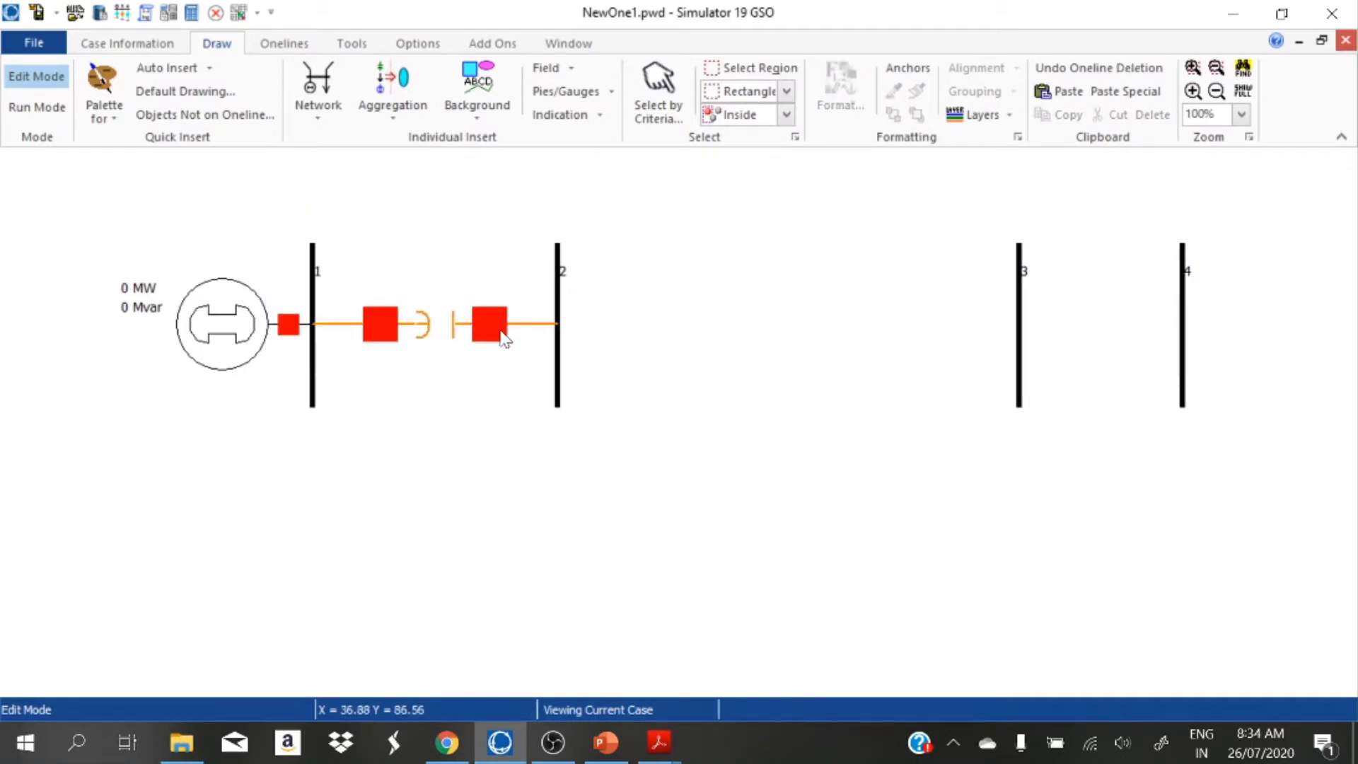
click(503, 337)
key(Delete)
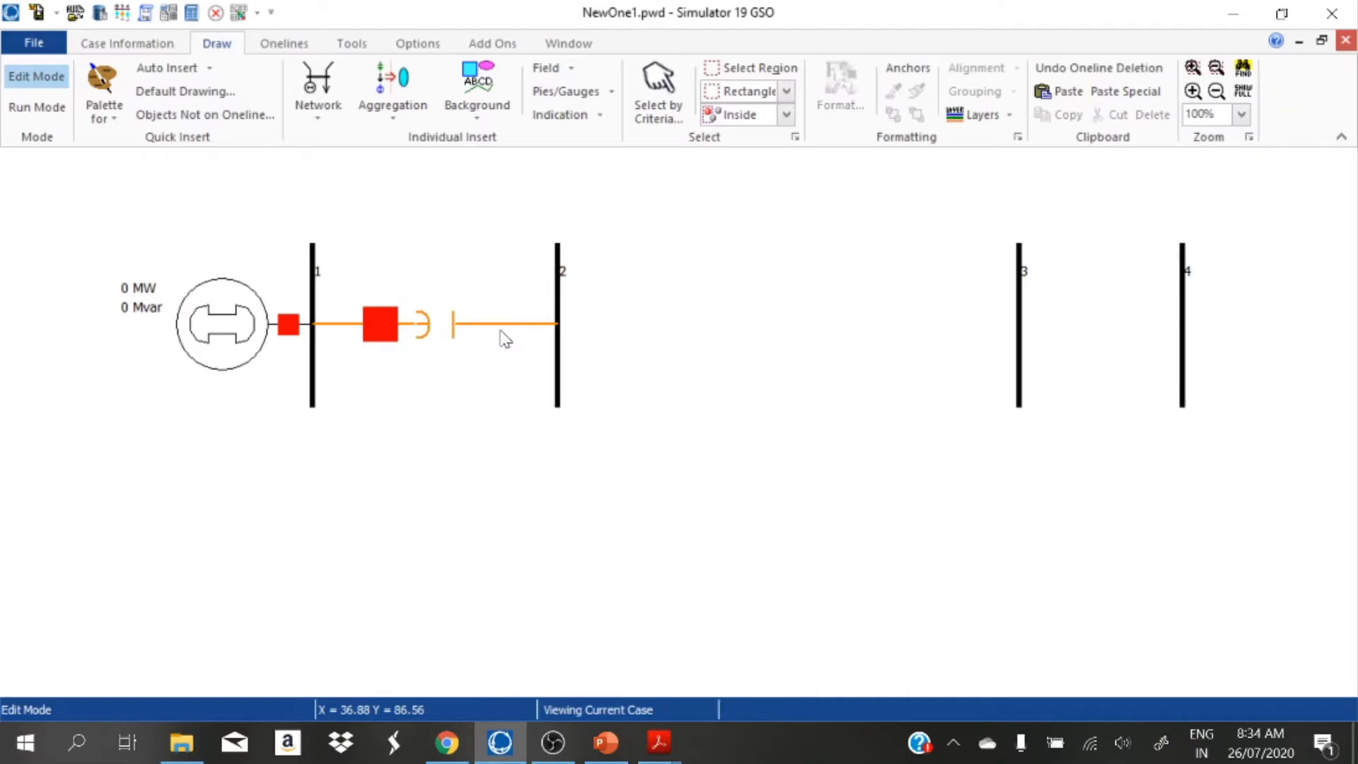
click(375, 331)
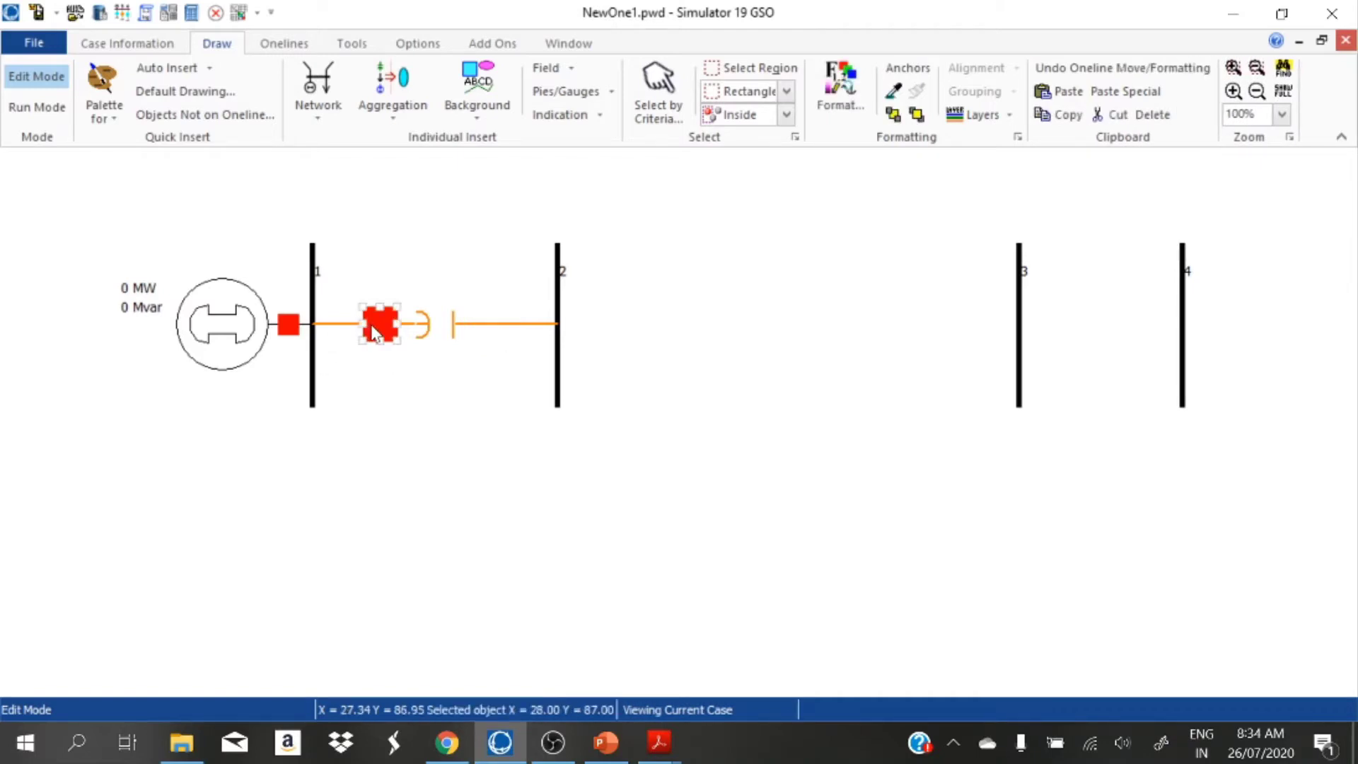
key(Delete)
Draw a transmission line from bus 2 to bus 3.
click(322, 112)
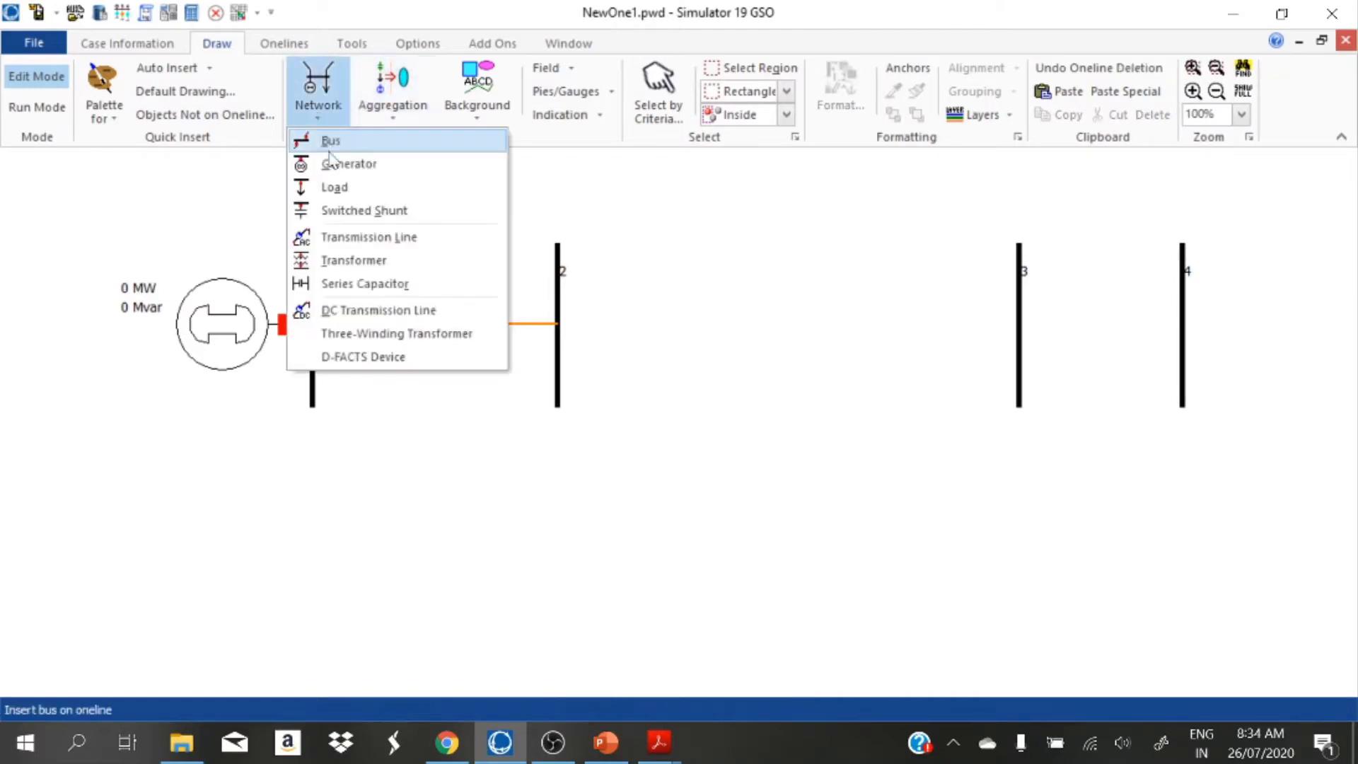
click(365, 237)
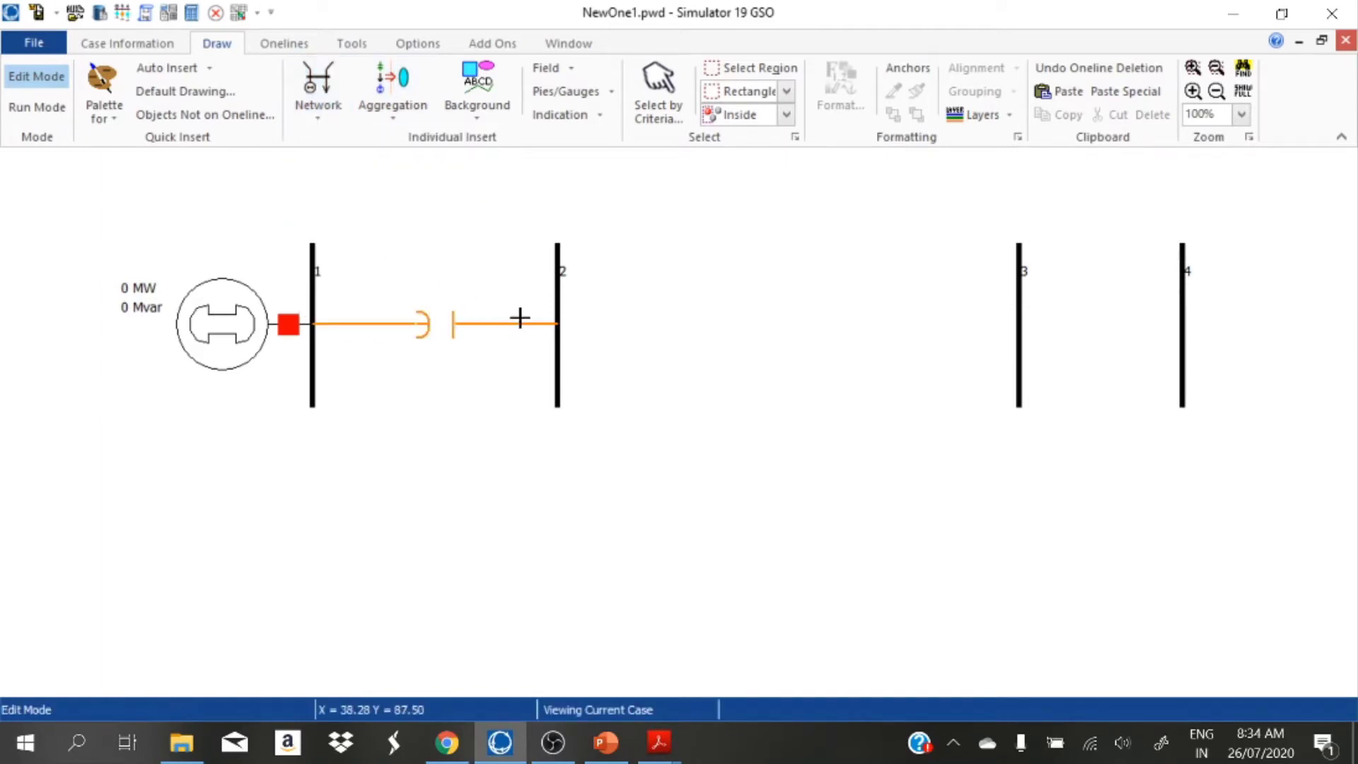
click(558, 325)
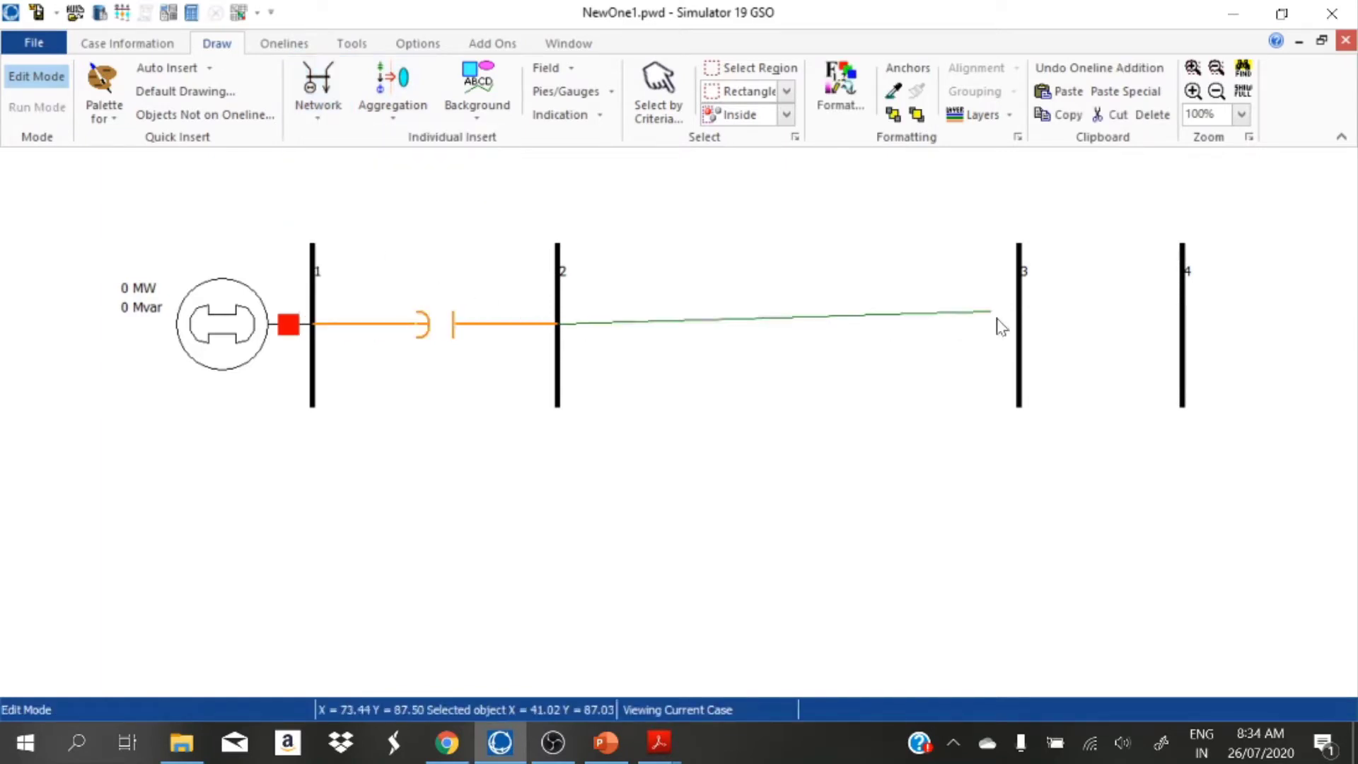
double_click(1019, 324)
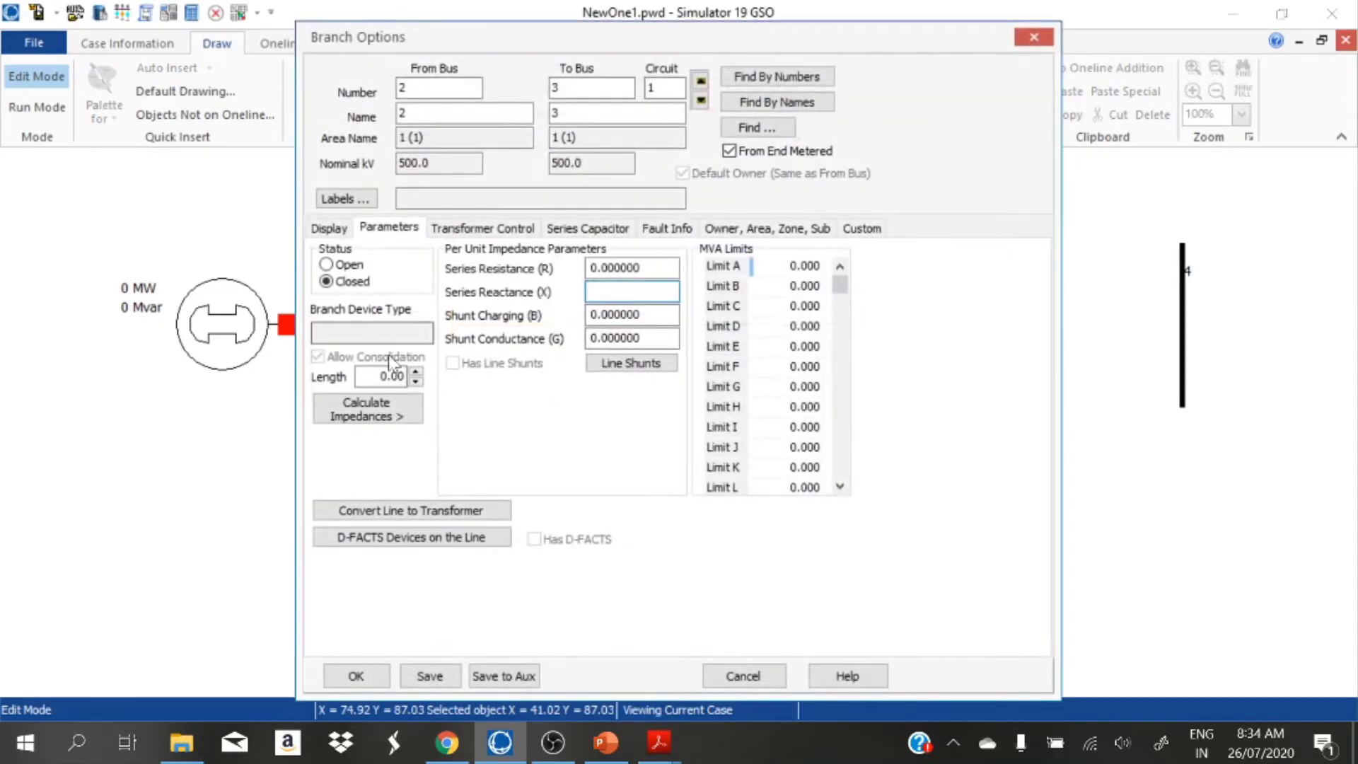
Calculate the line's impedances from per-distance values, with length units switched to kilometers and the existing values converted.
click(362, 416)
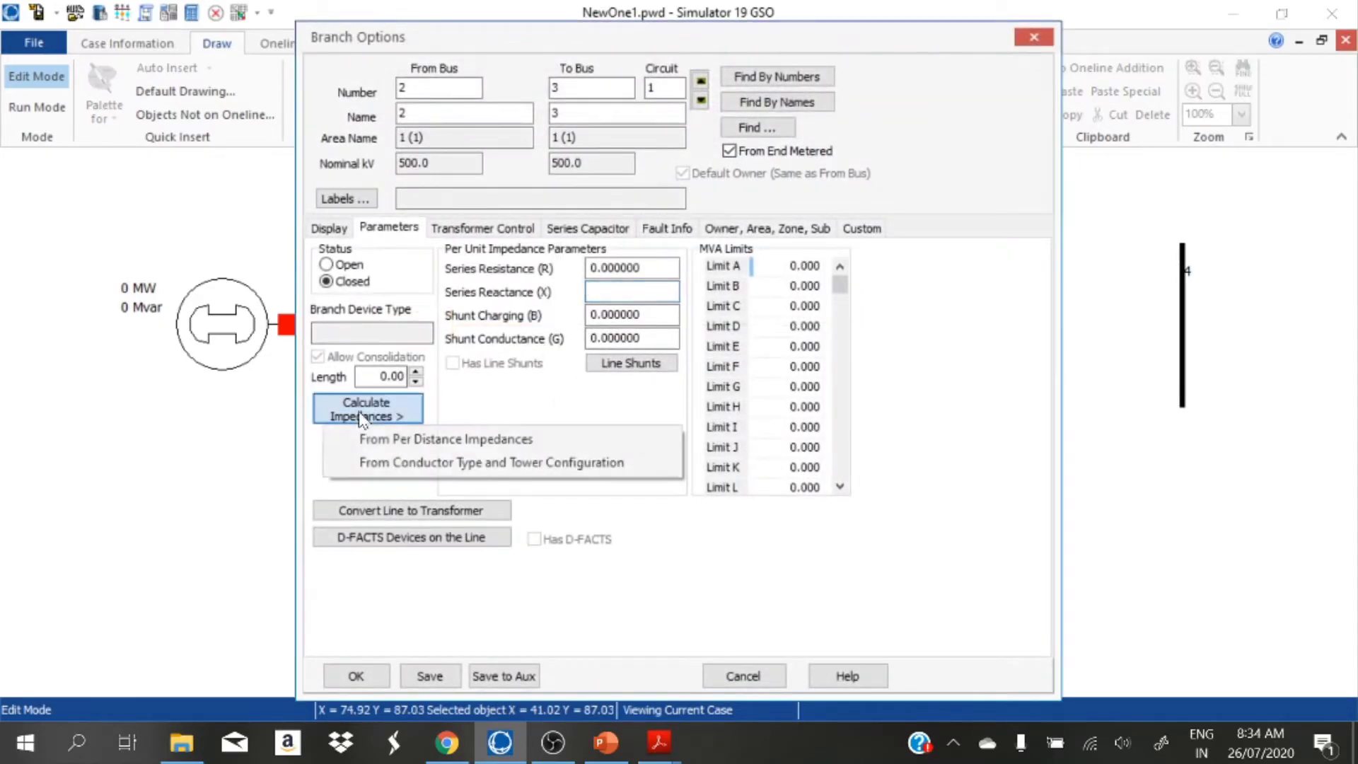
click(386, 440)
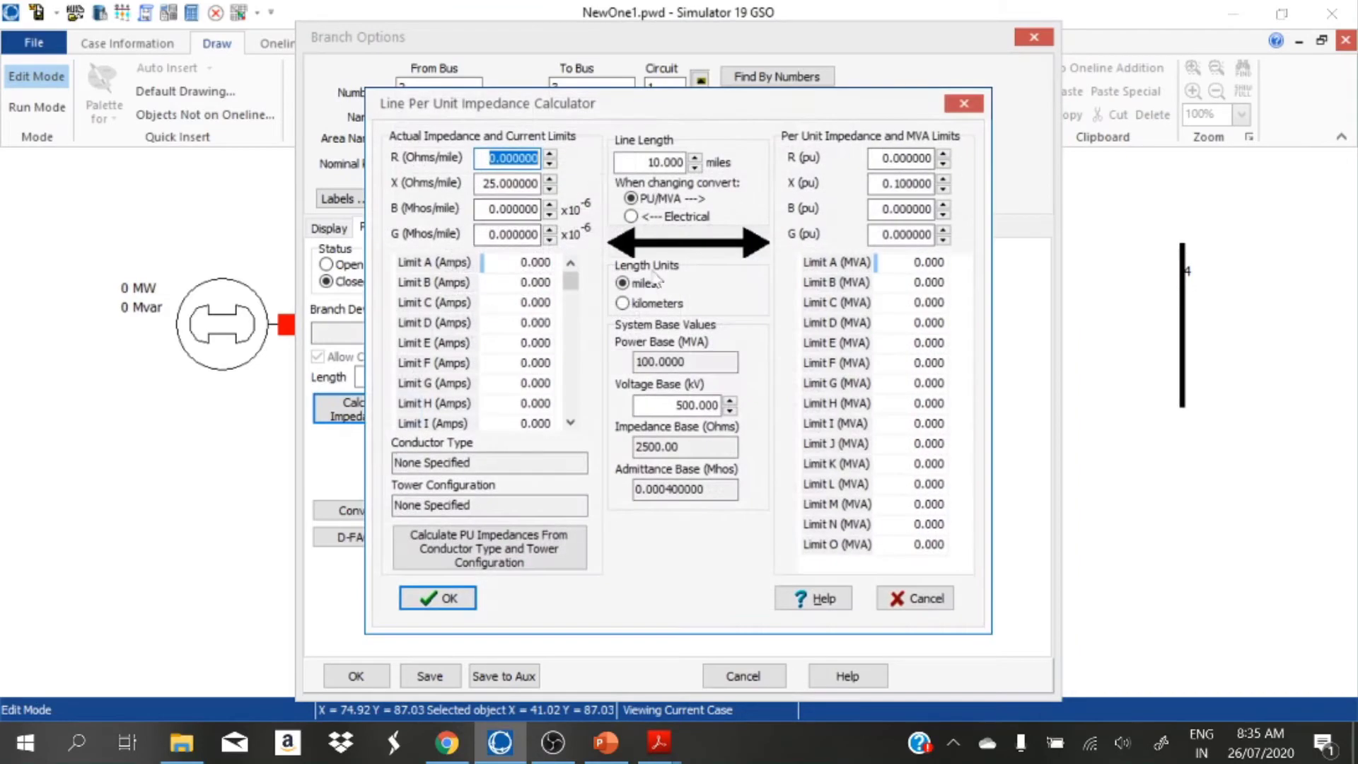
click(639, 306)
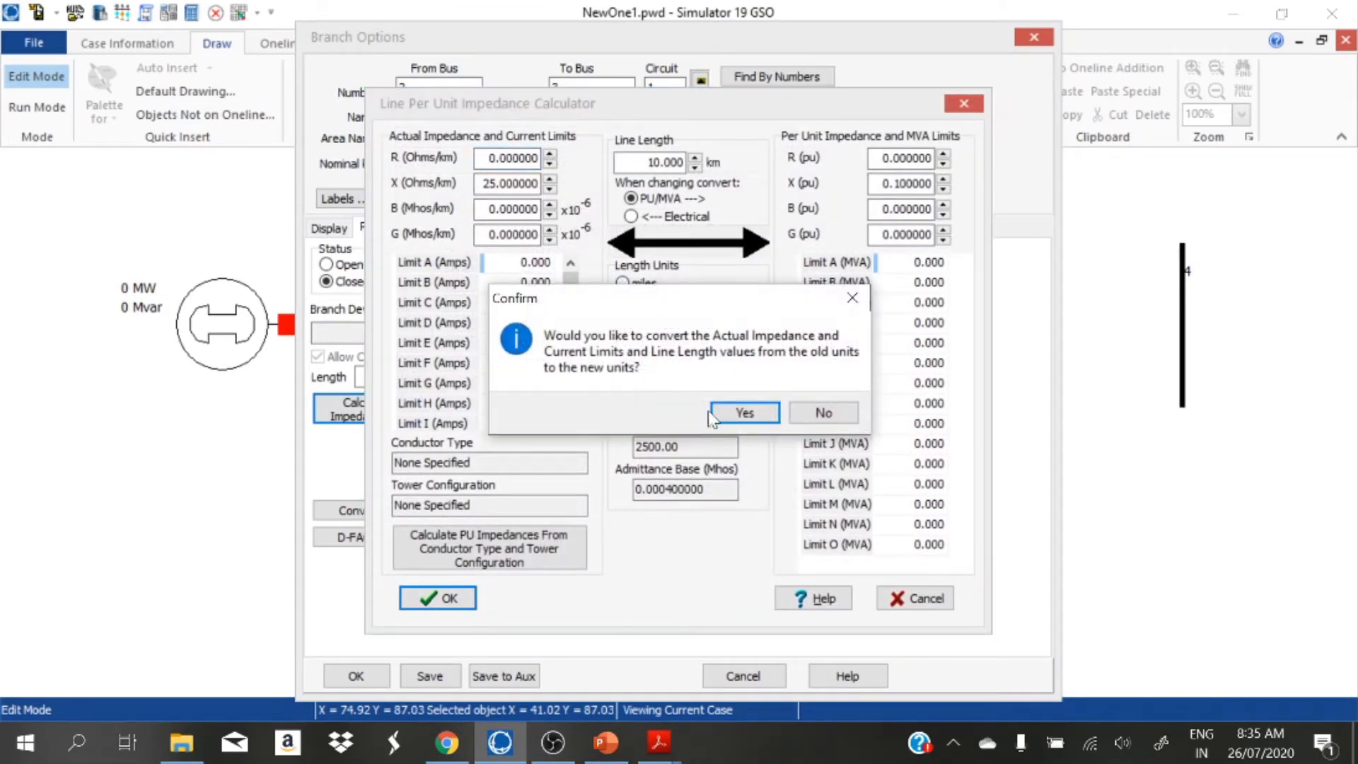
click(713, 415)
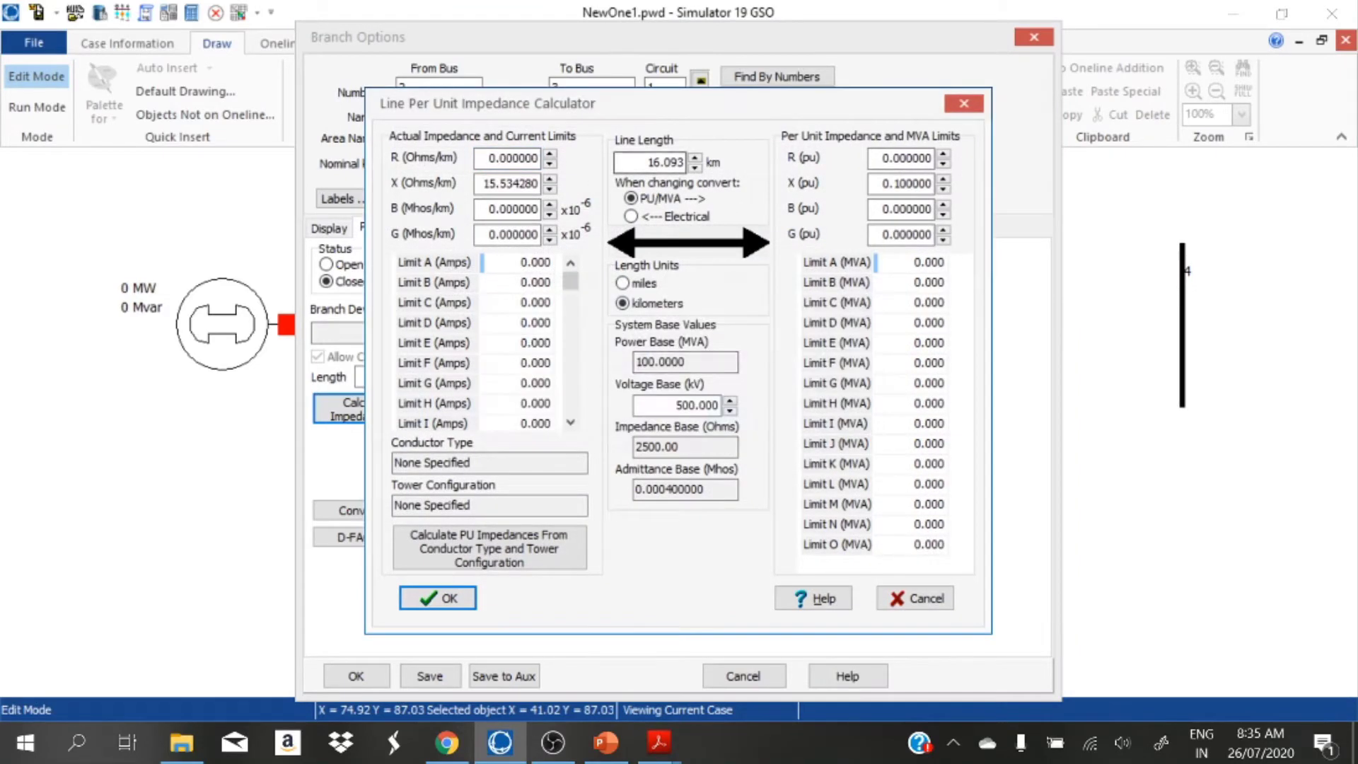
Set the line length to 300 km, X to 0.34 Ohms/km and B to 4.5 x10^-6 Mhos/km for the line between buses 2 and 3.
double_click(664, 162)
text(300)
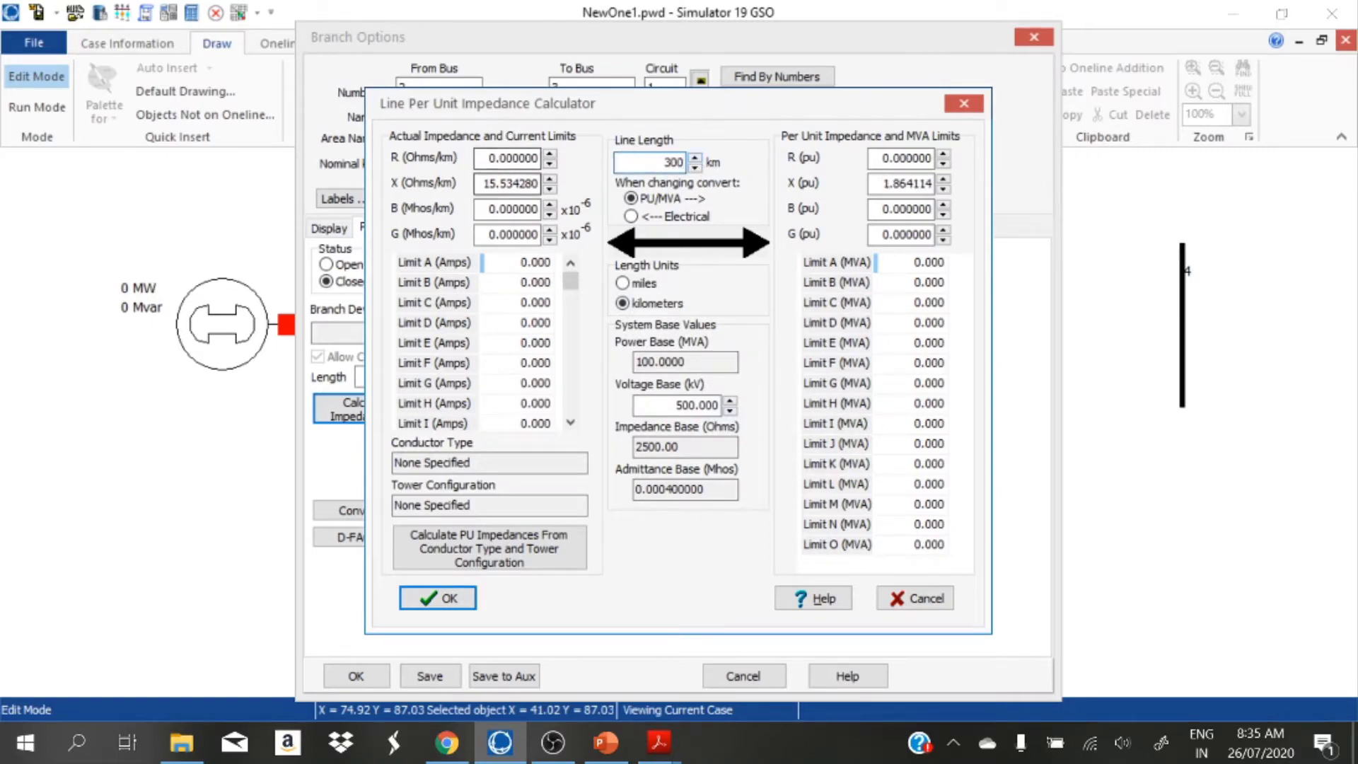
key(Tab)
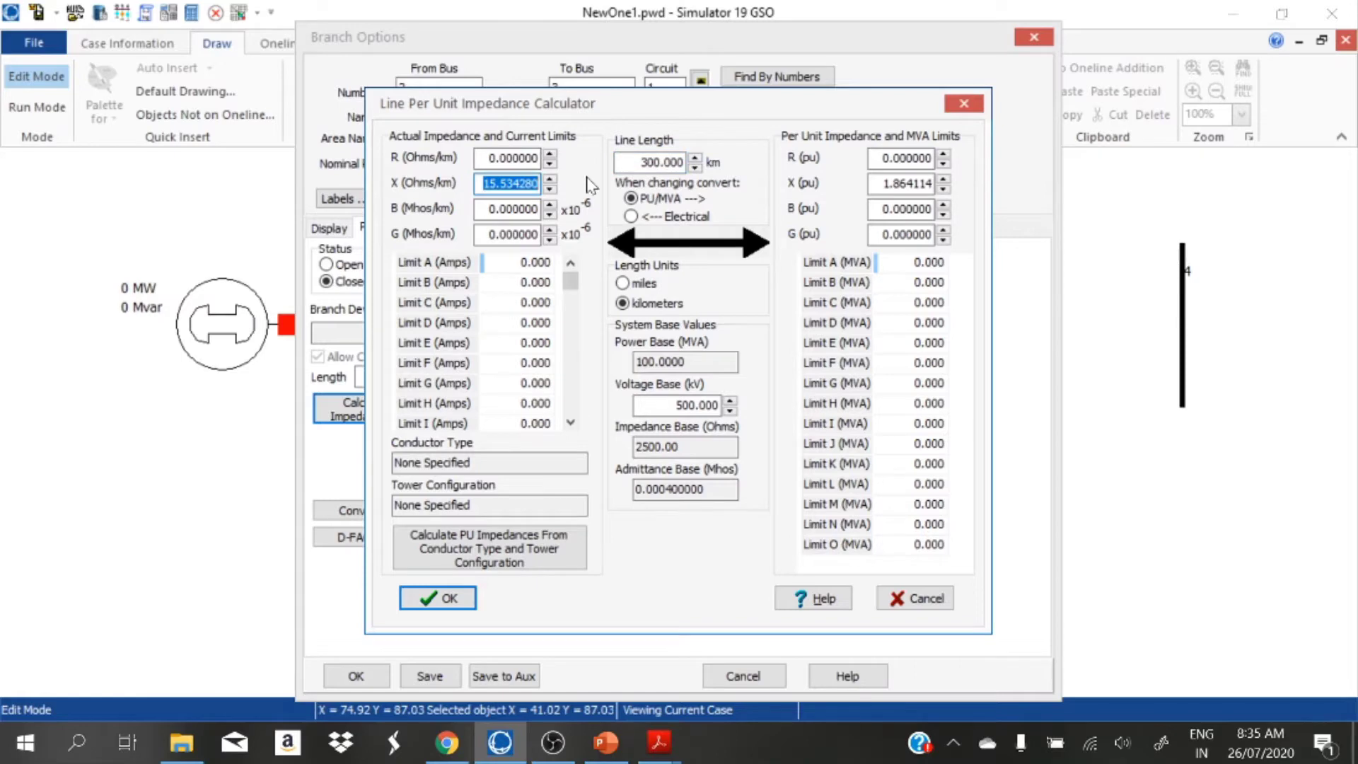
text(0.34)
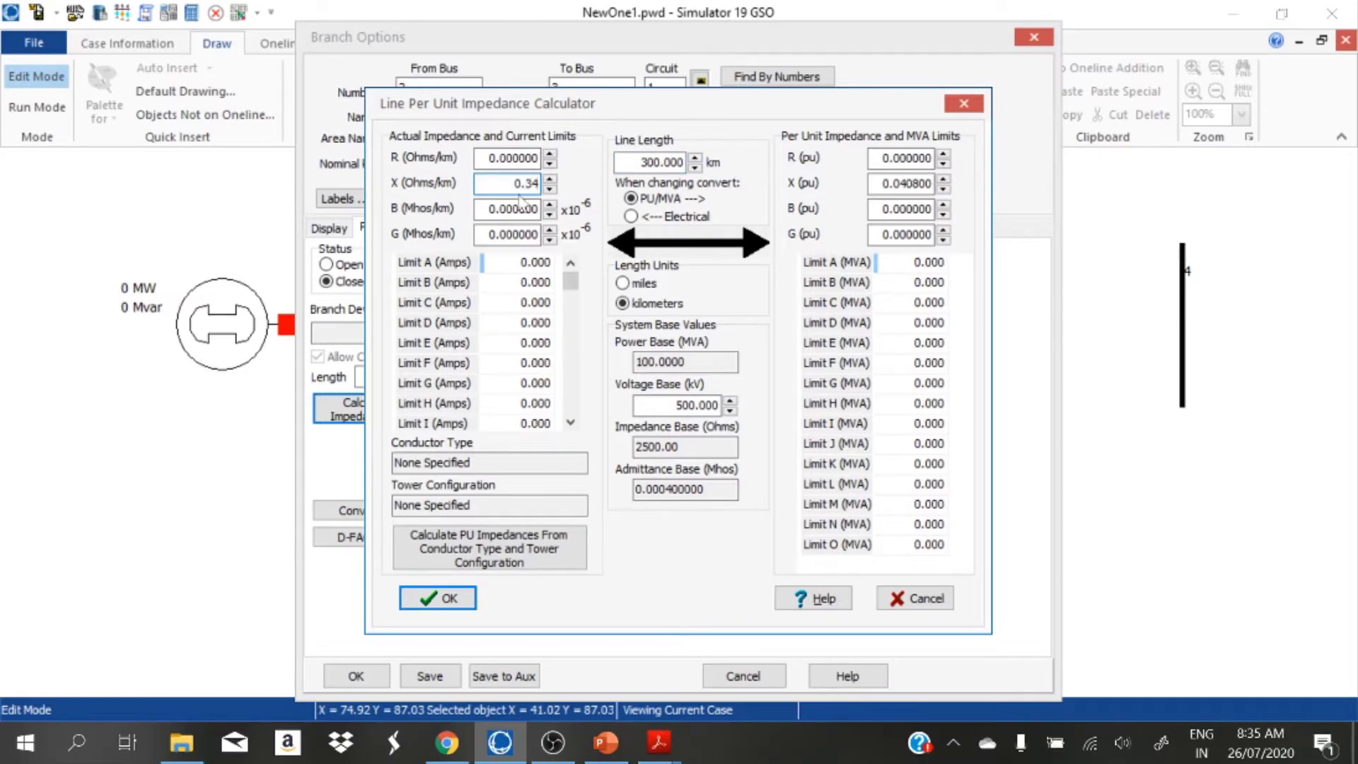
key(Tab)
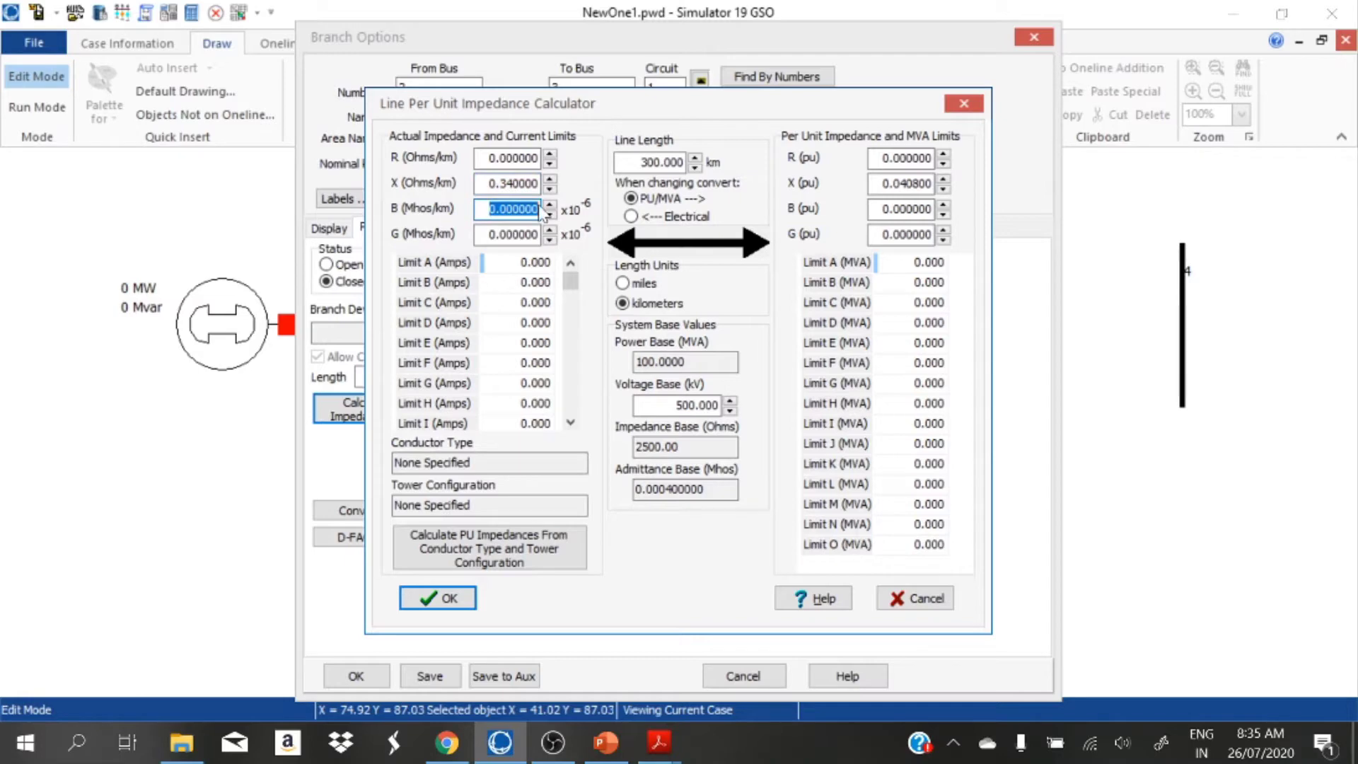
text(4.5)
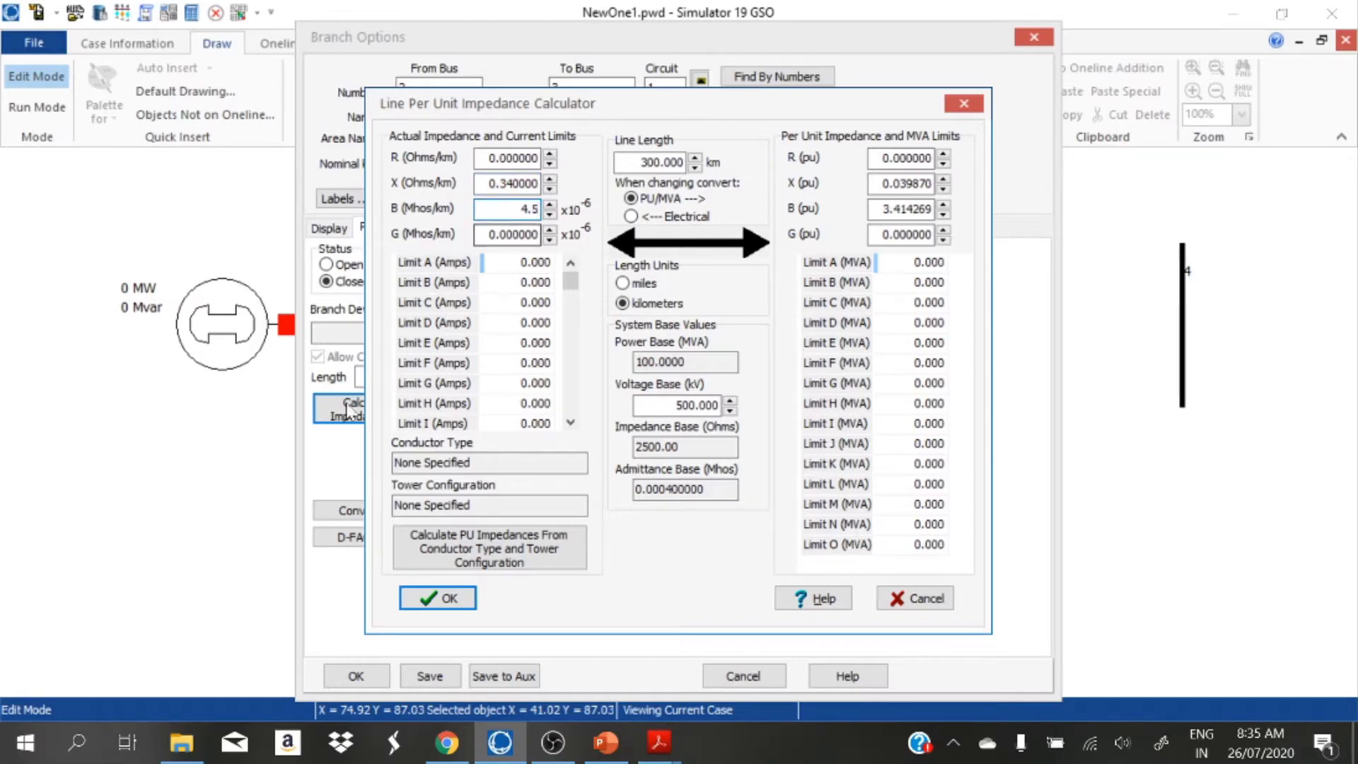
click(456, 601)
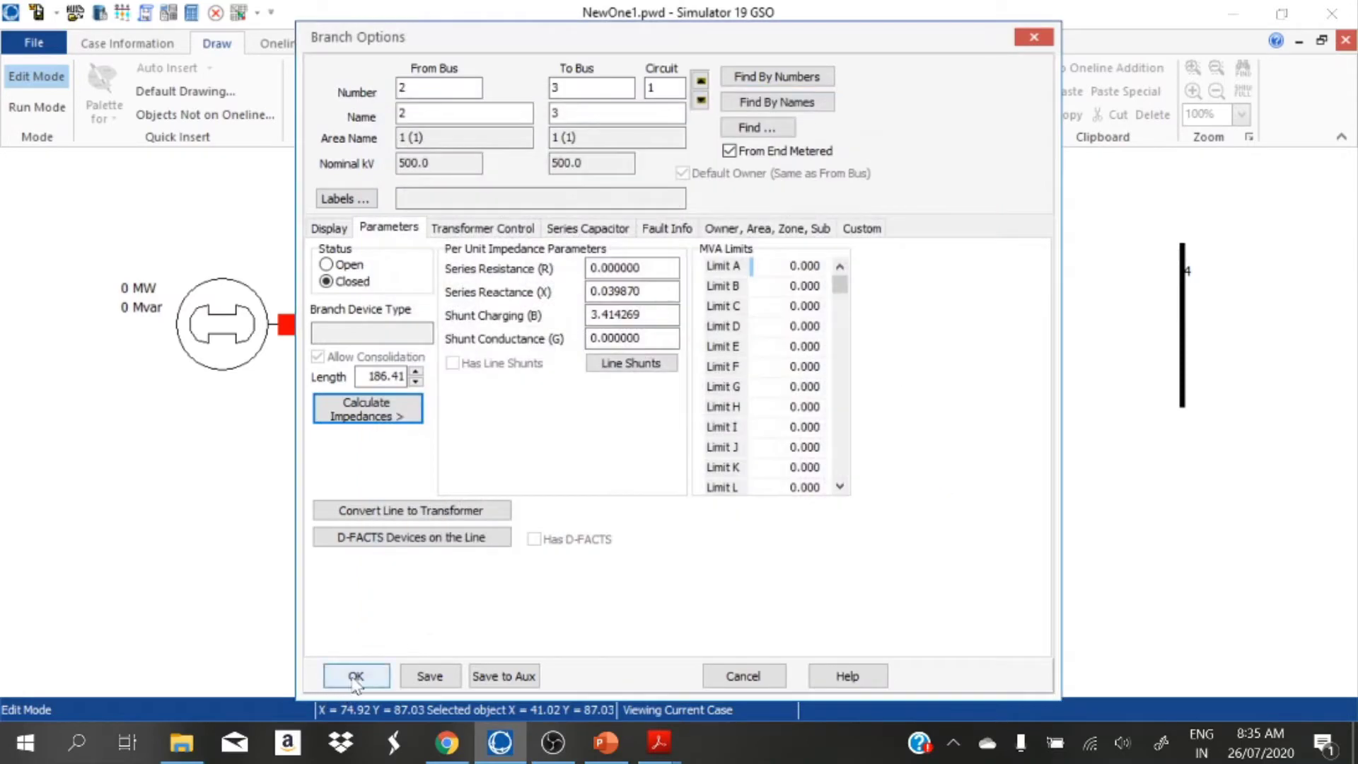
click(356, 677)
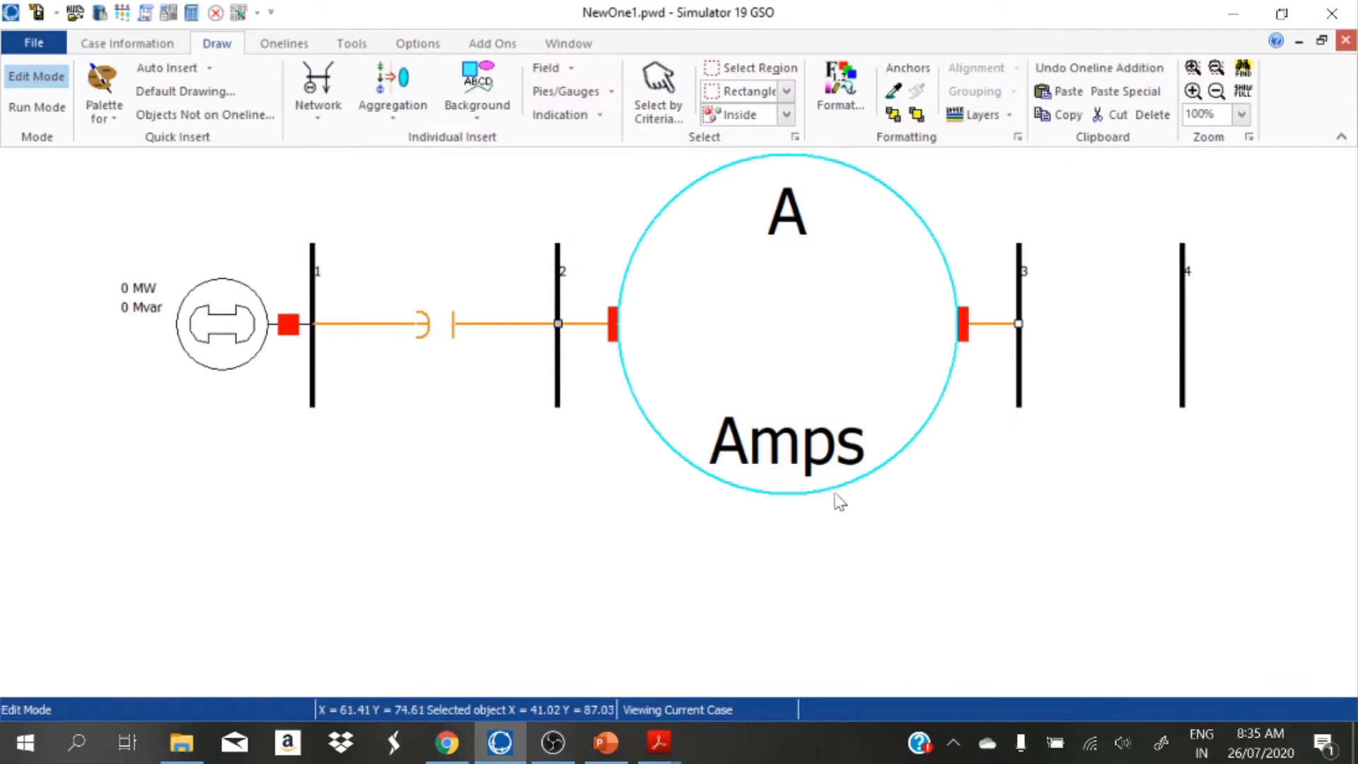
Delete the oversized Amps gauge from the transmission line between buses 2 and 3.
click(869, 485)
key(Delete)
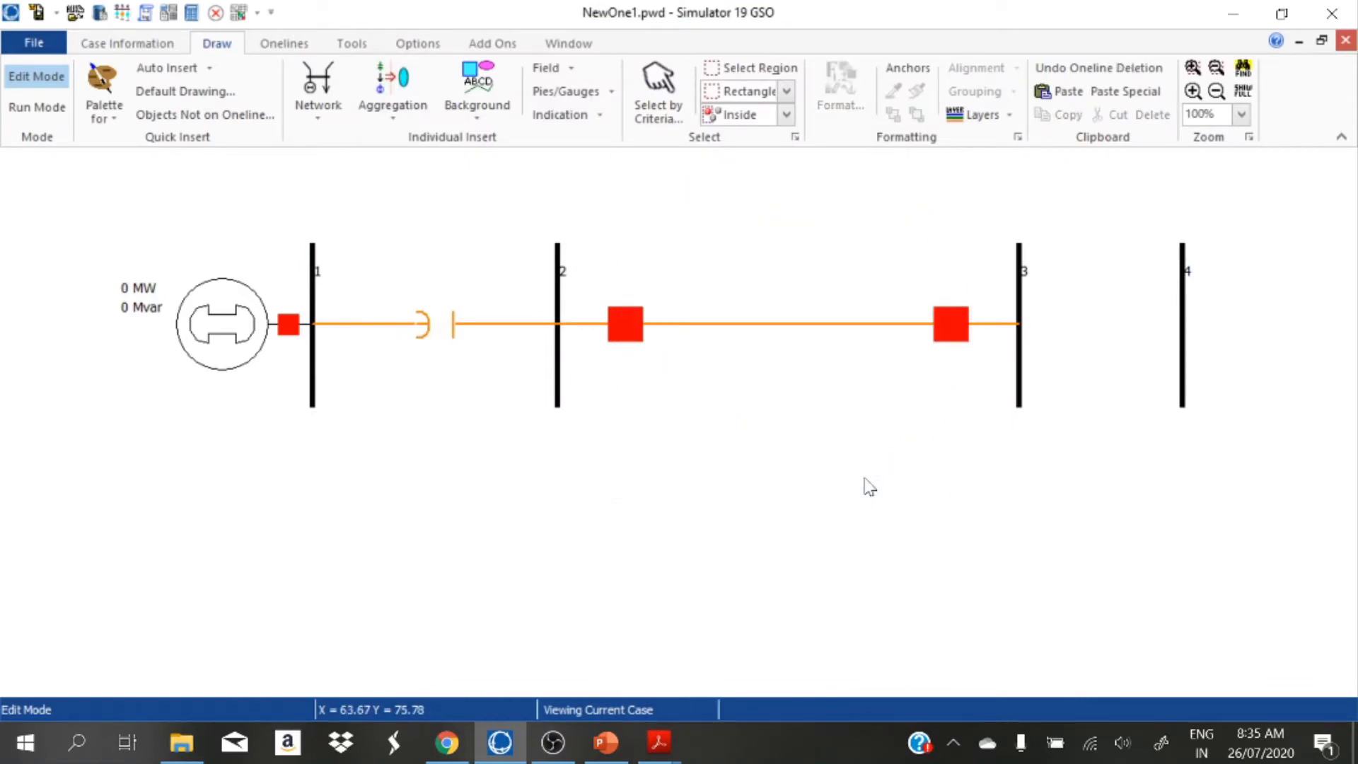
Insert a series capacitor from bus 3 to bus 4 with a per-unit series reactance of -0.0051.
click(318, 95)
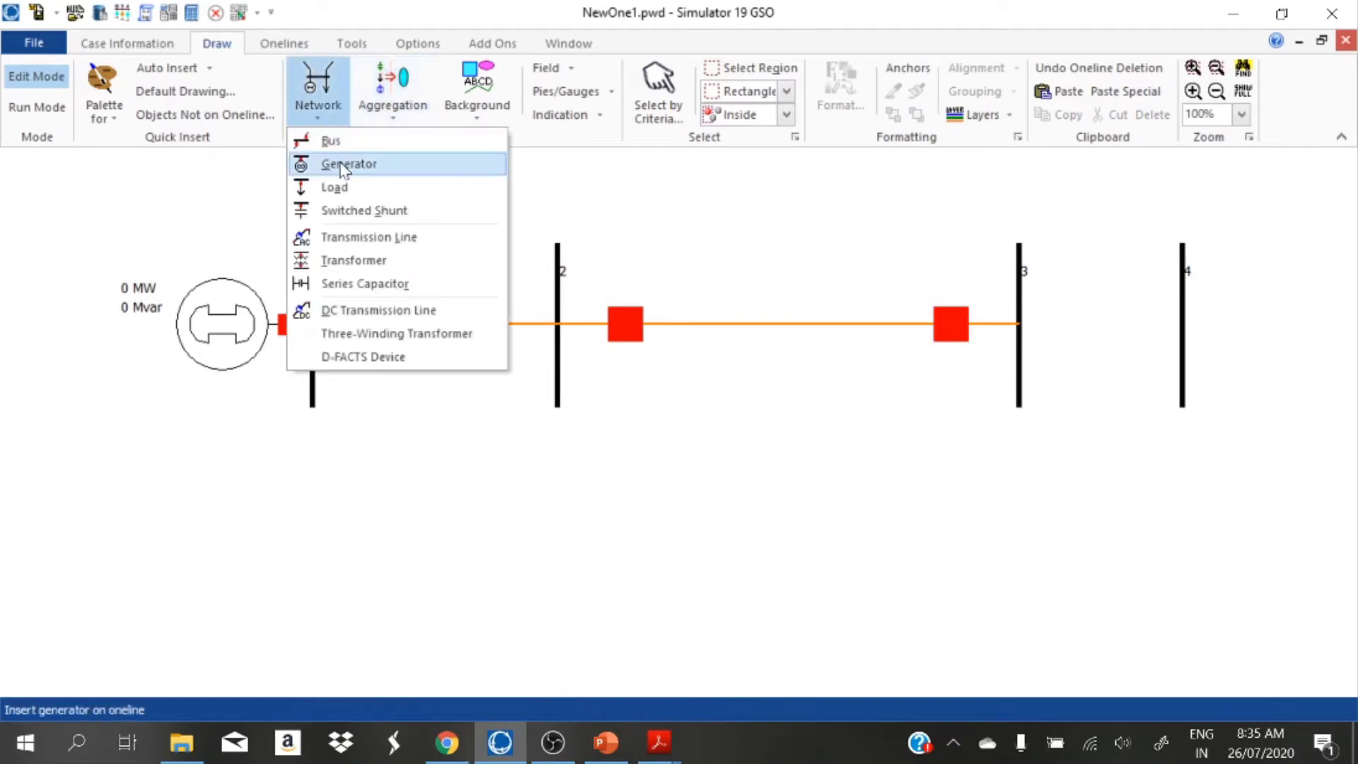
click(365, 283)
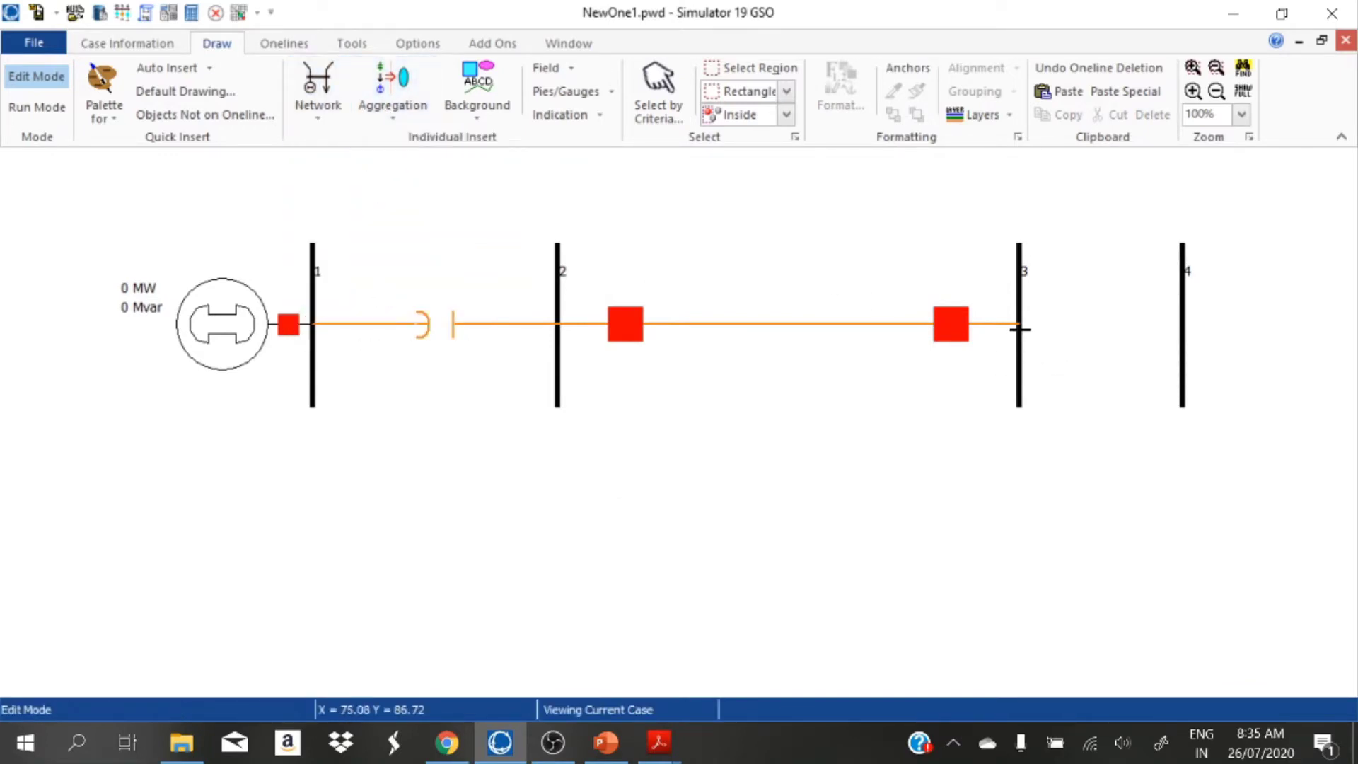
click(1019, 328)
double_click(1183, 327)
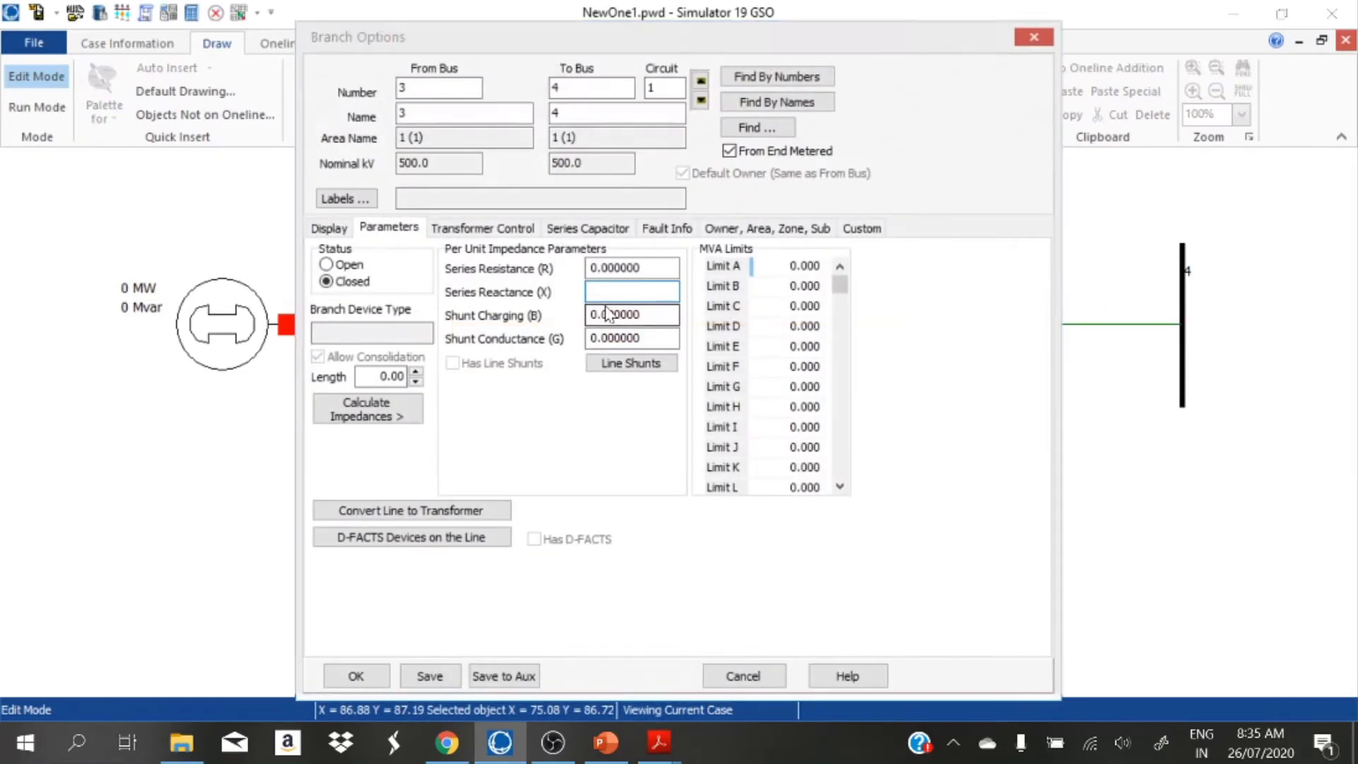
click(587, 292)
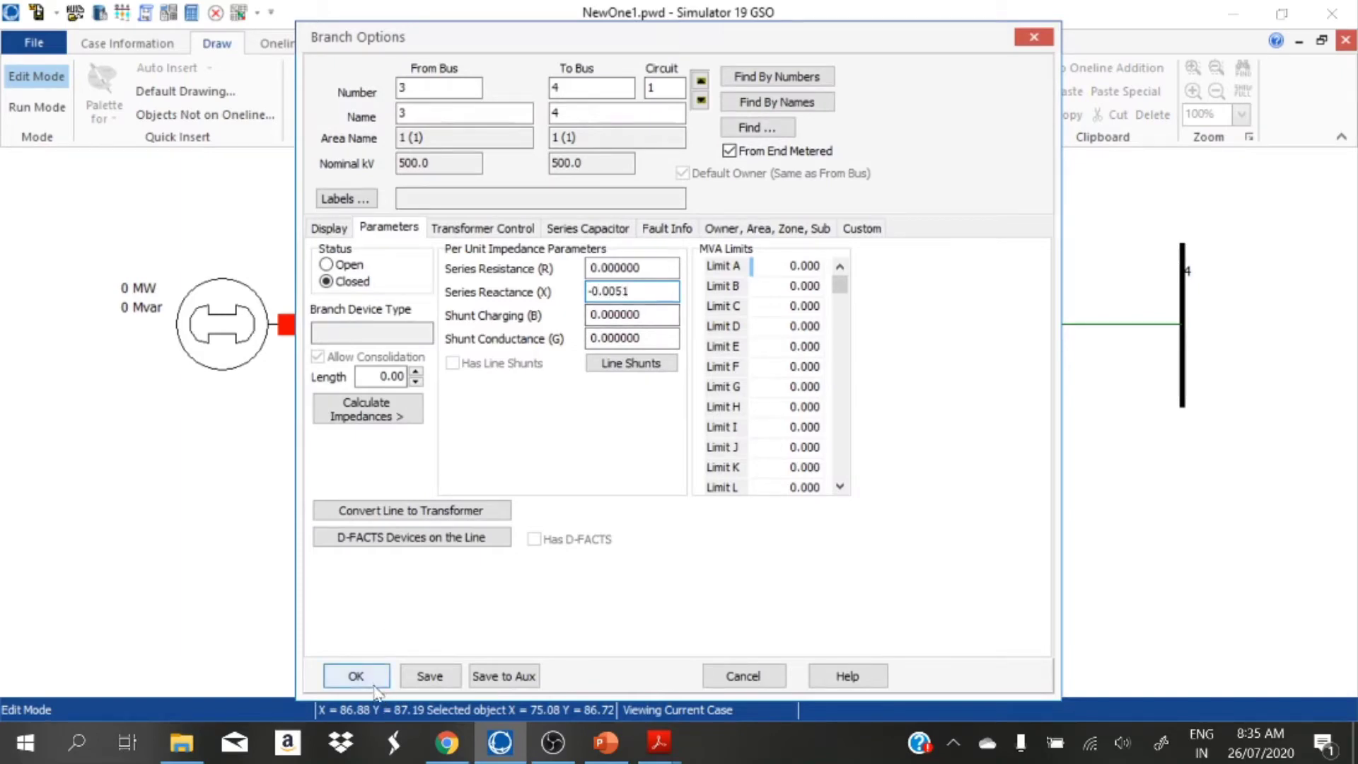
click(355, 675)
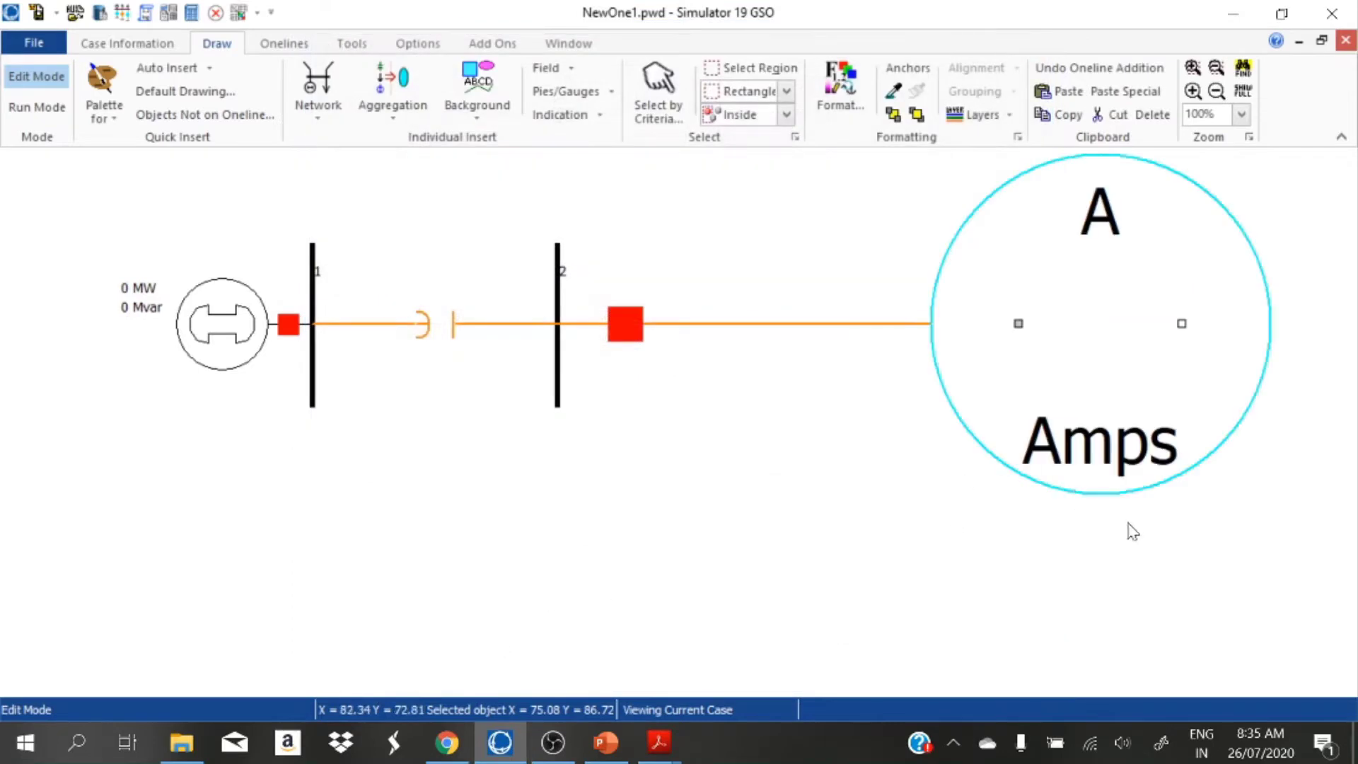
Delete the Amps gauge and both circuit breakers from the series capacitor branch between buses 3 and 4.
key(Delete)
click(1145, 493)
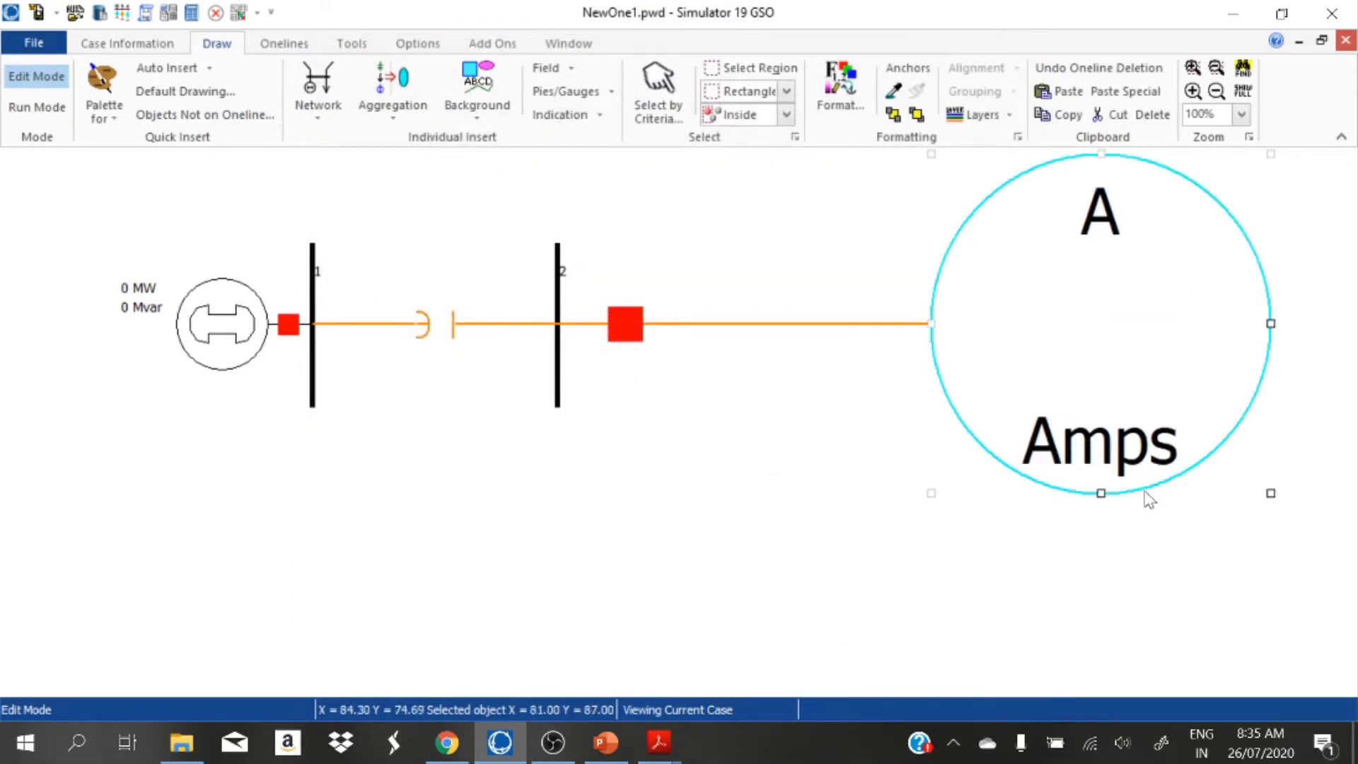
key(Delete)
drag(1145, 330, 1111, 343)
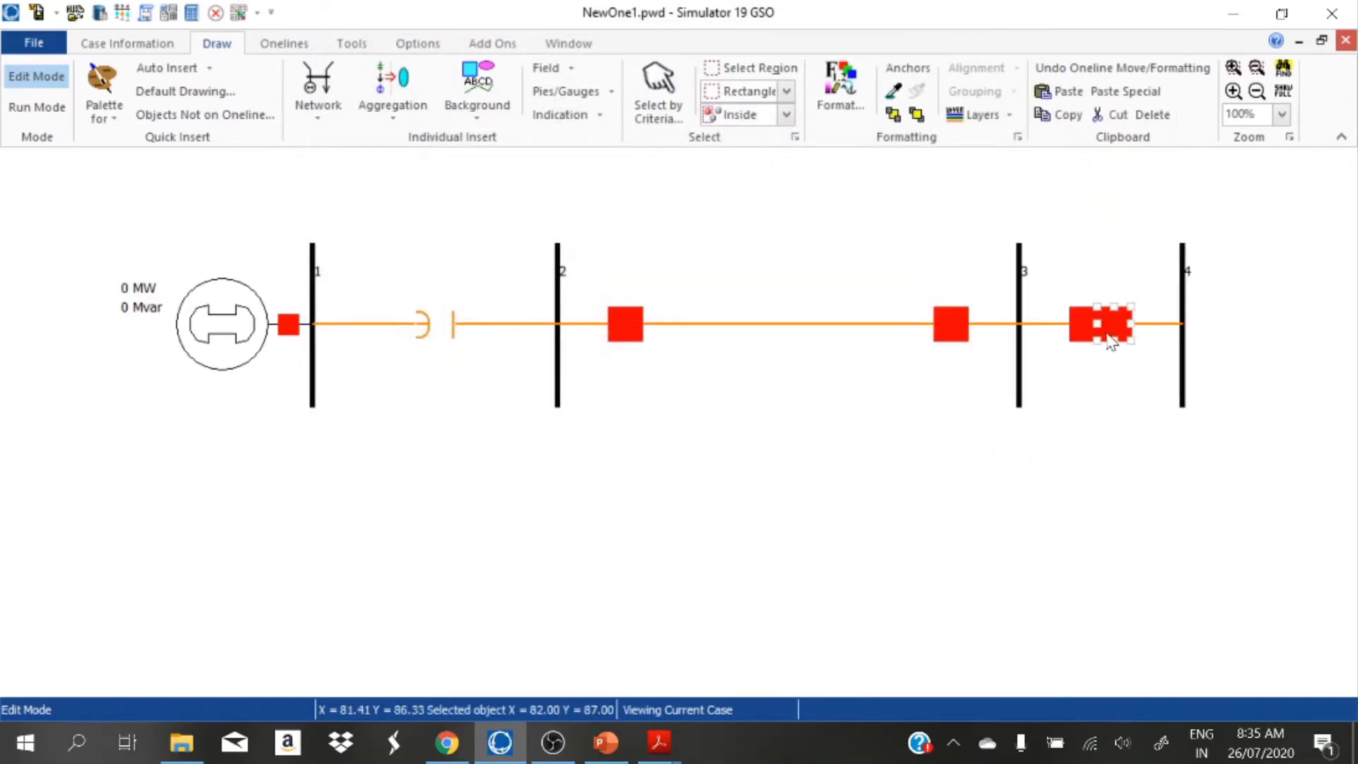
key(Delete)
click(1102, 345)
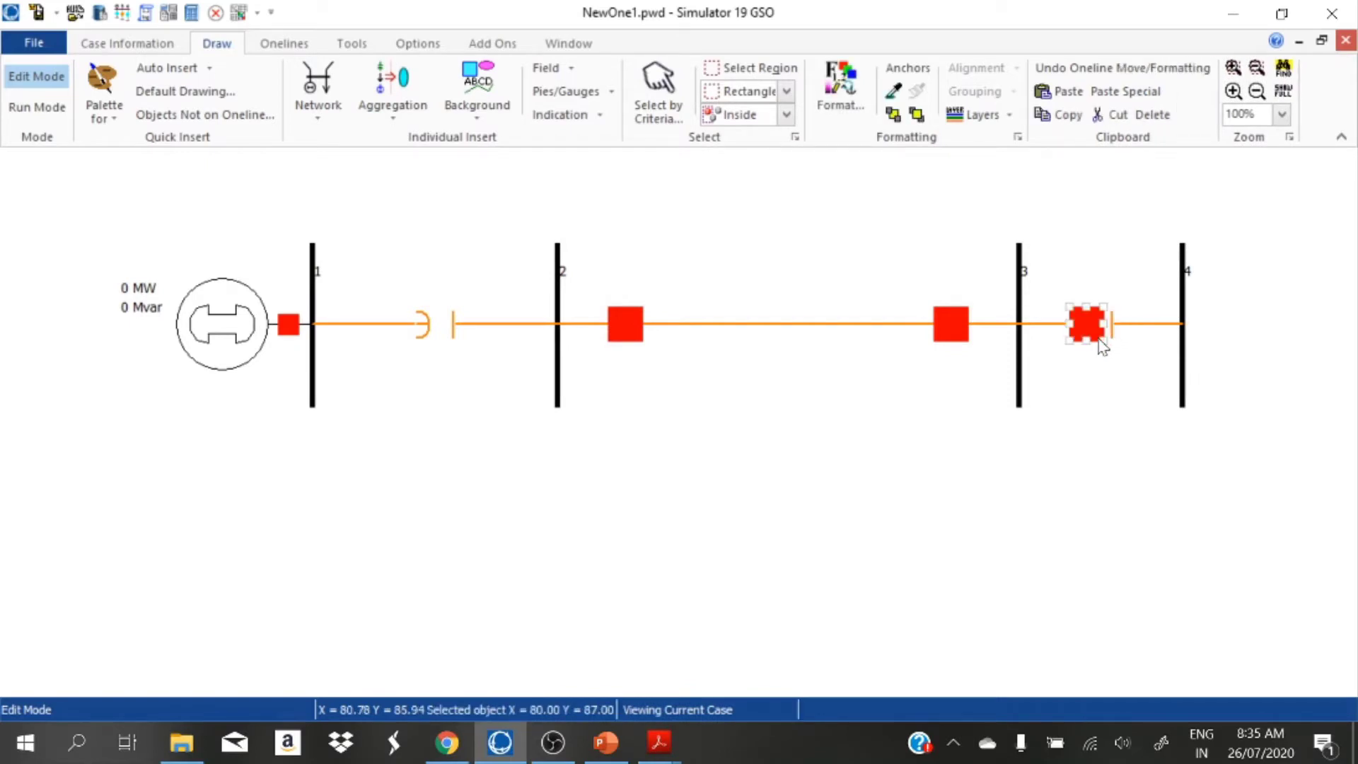
key(Delete)
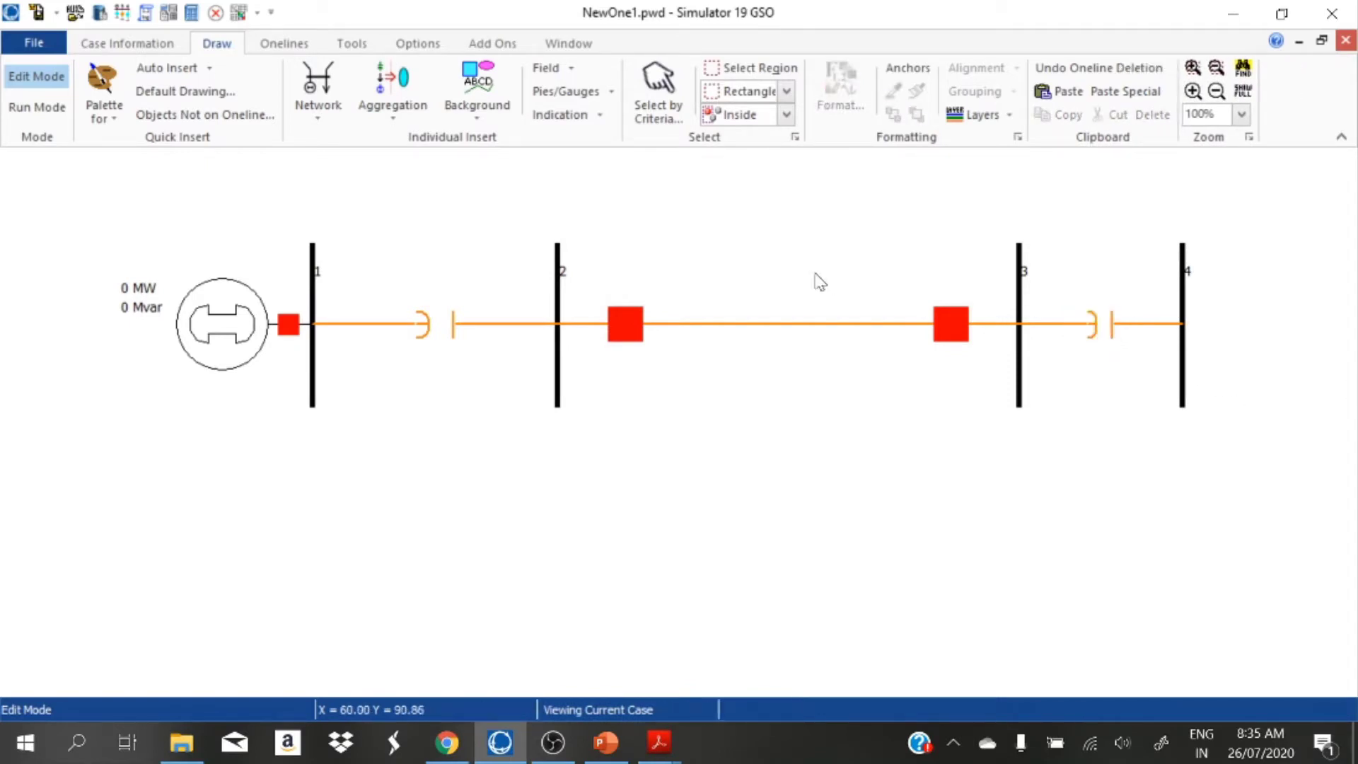
Insert a load on the right side of bus 4 with a constant power MW value of 500.
click(322, 117)
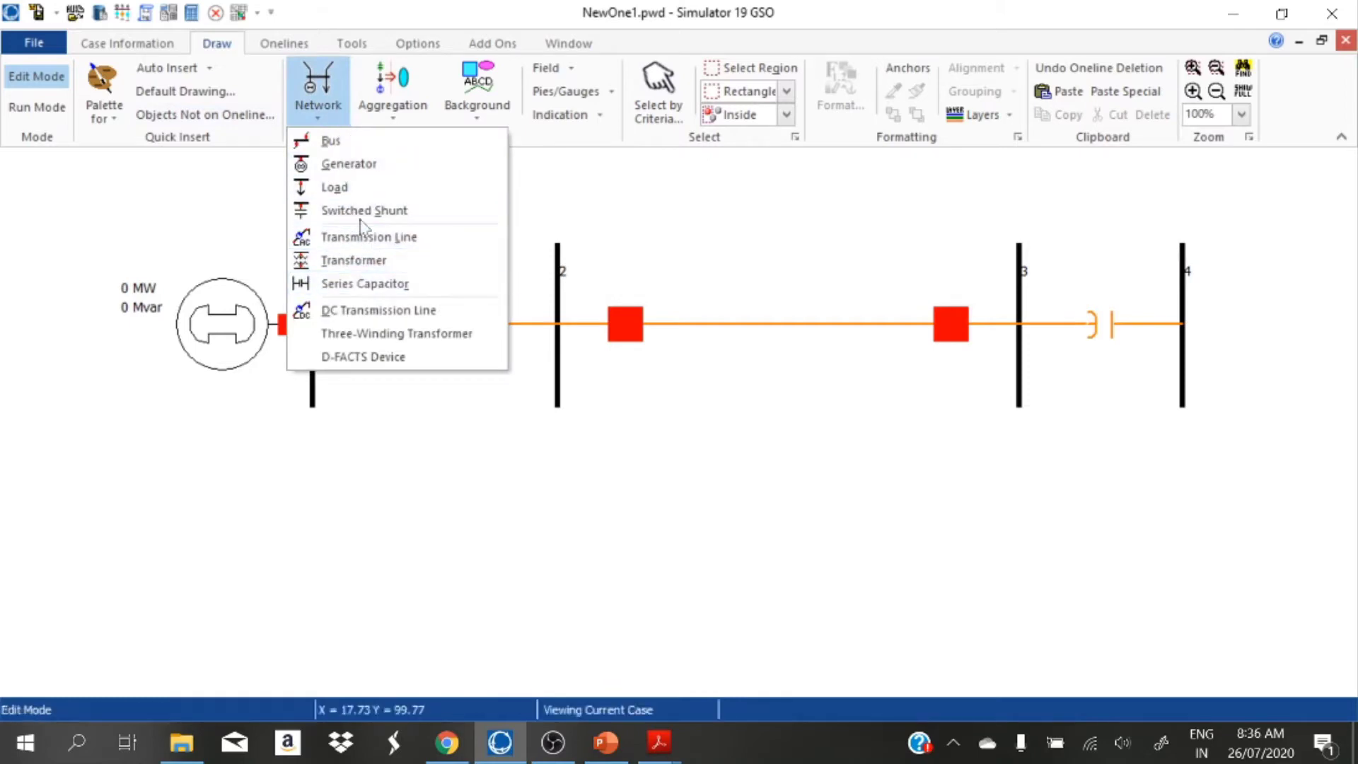
click(361, 189)
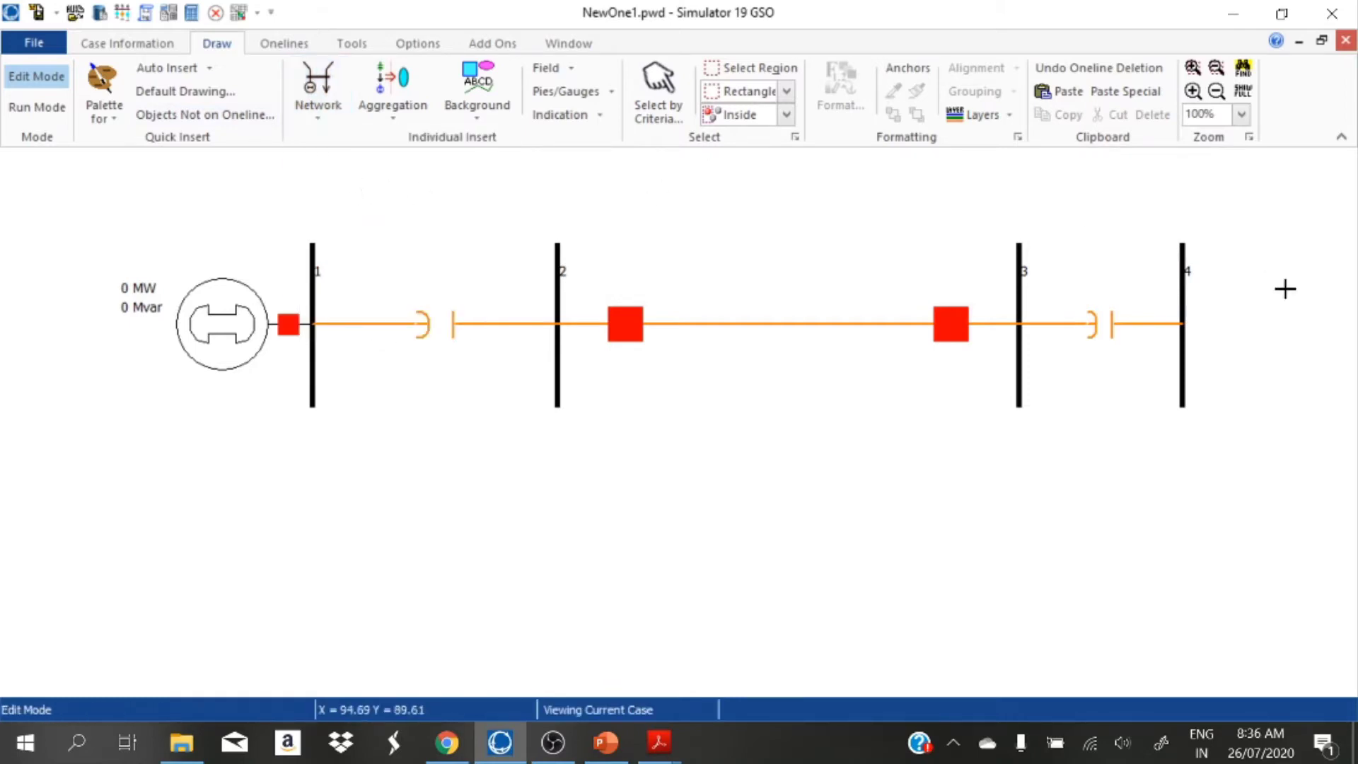
click(1180, 324)
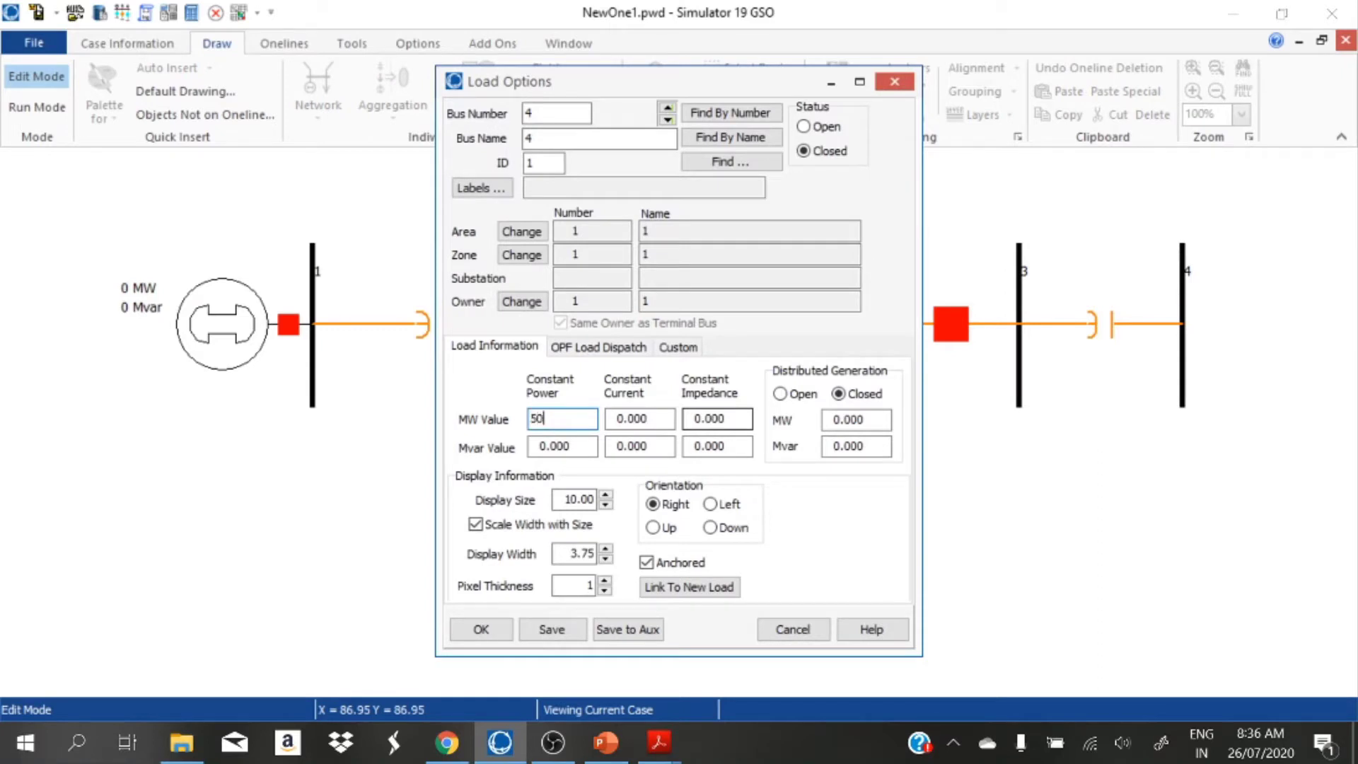
click(479, 629)
click(906, 549)
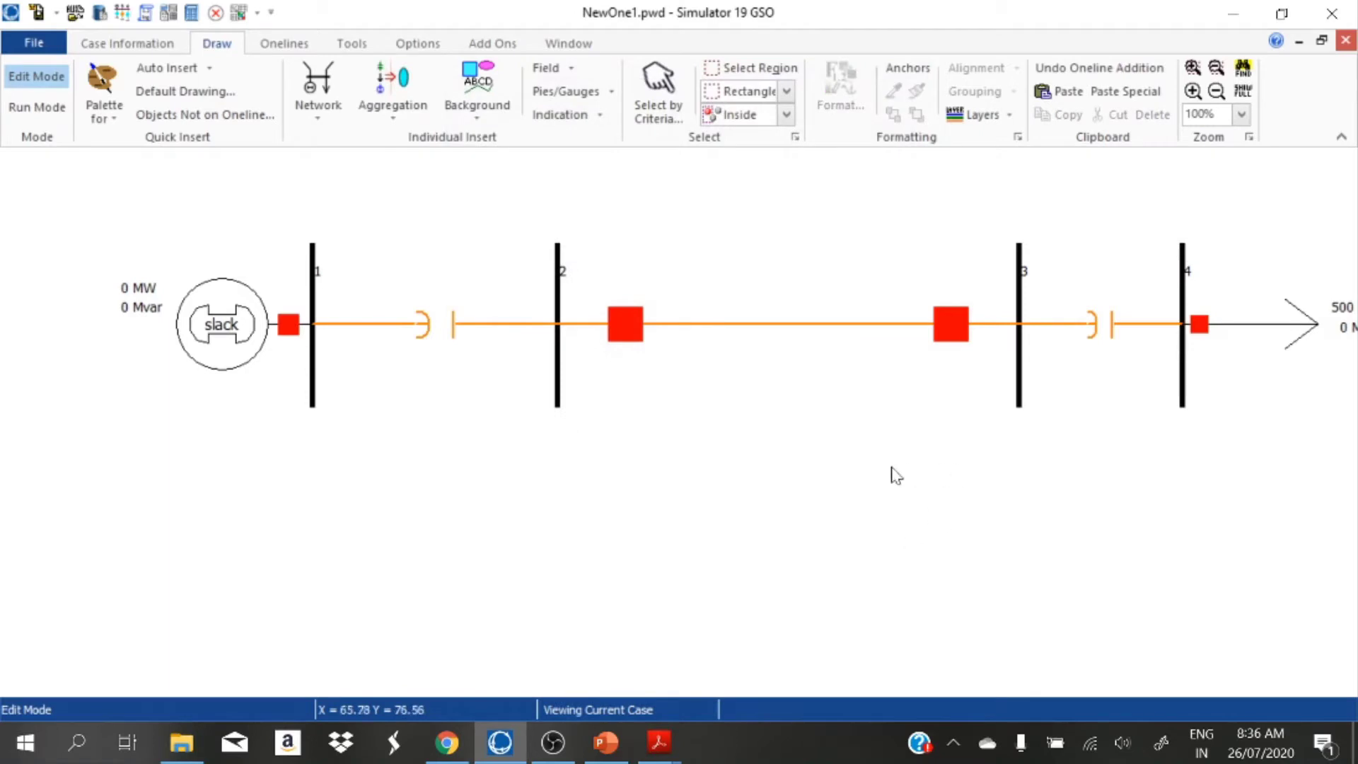
Base the oneline's animated flow scaling on Actual MW & Mvar Power Flow.
drag(888, 473, 776, 467)
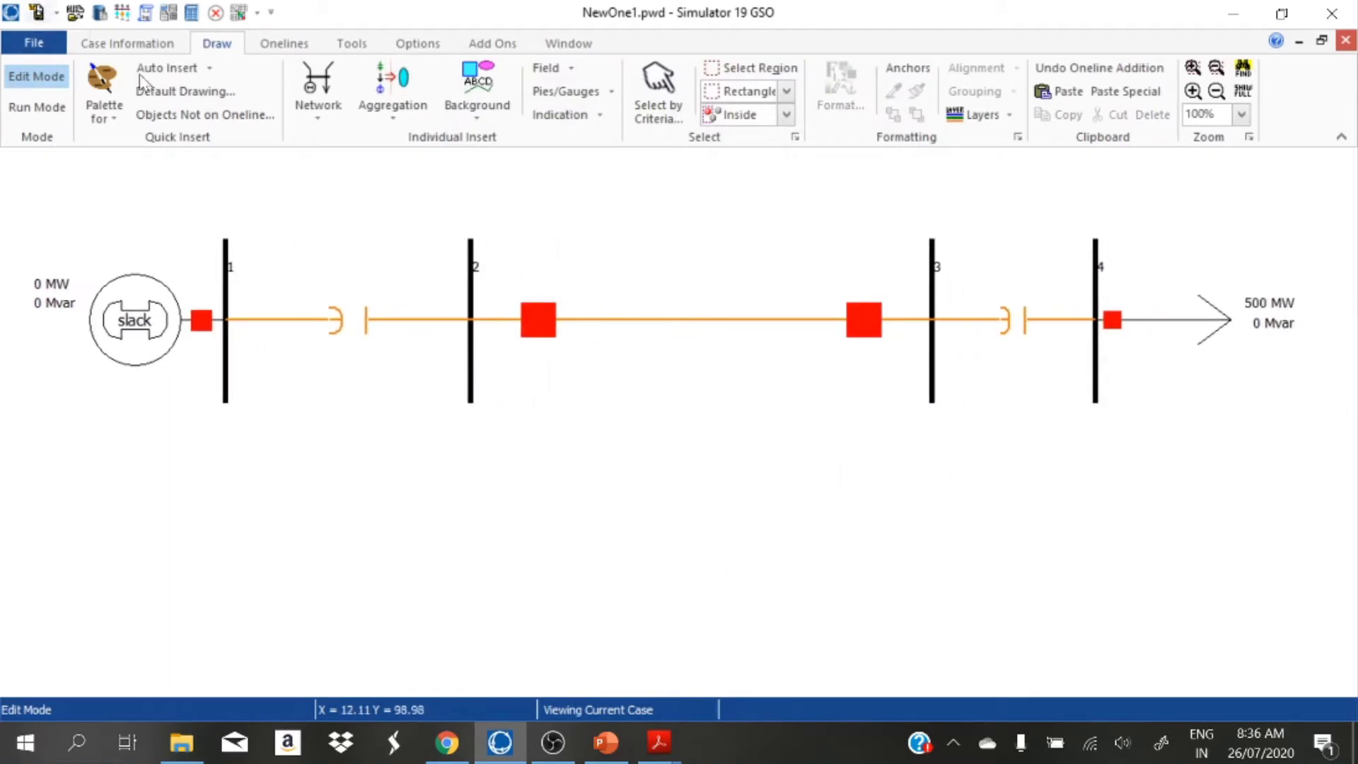
click(36, 107)
click(36, 76)
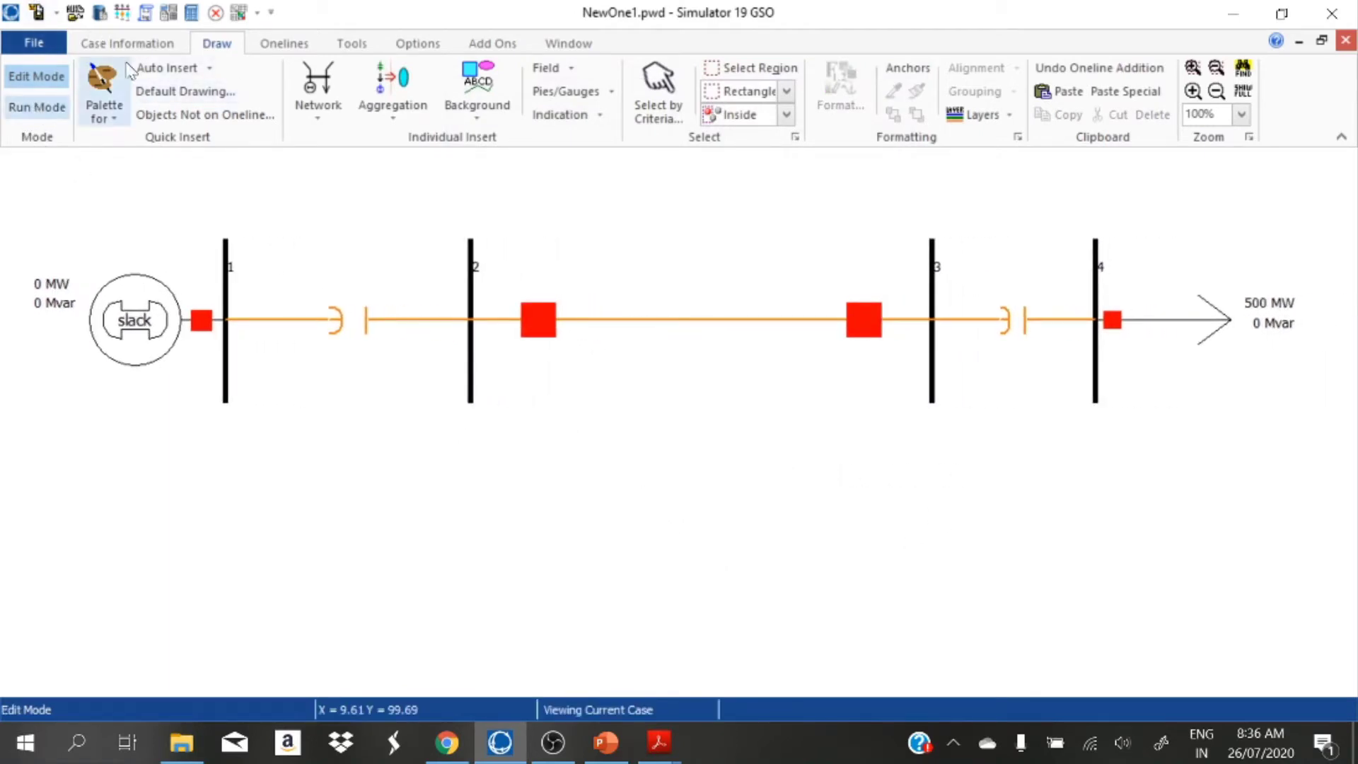
click(285, 45)
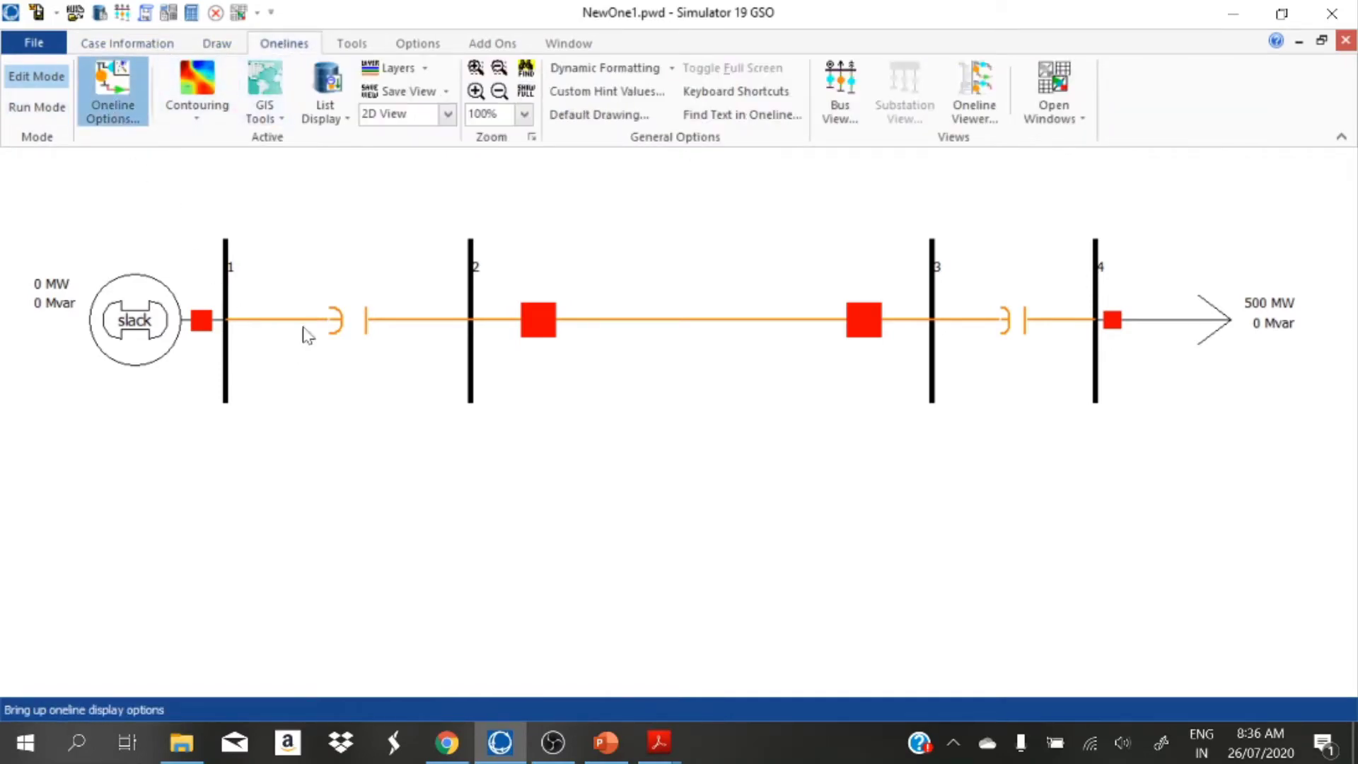
click(380, 75)
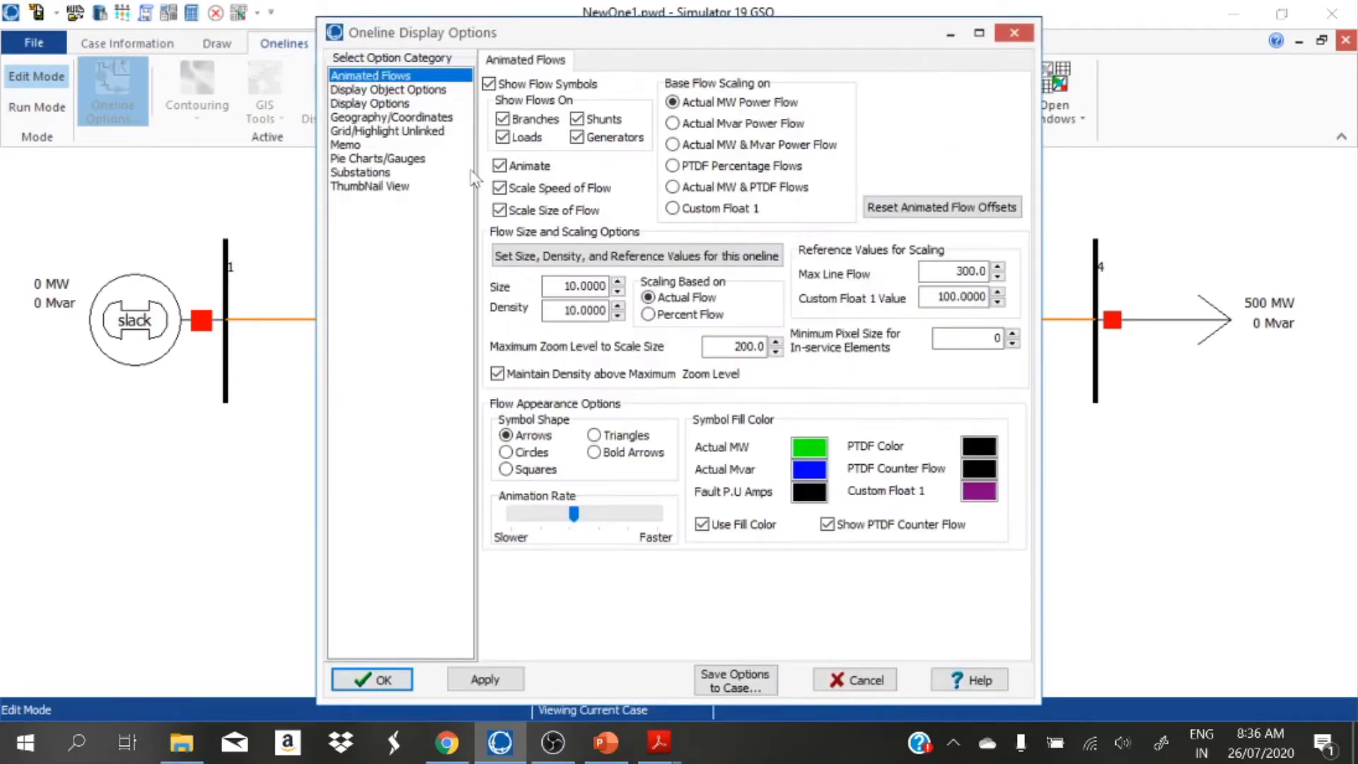
click(762, 144)
click(372, 677)
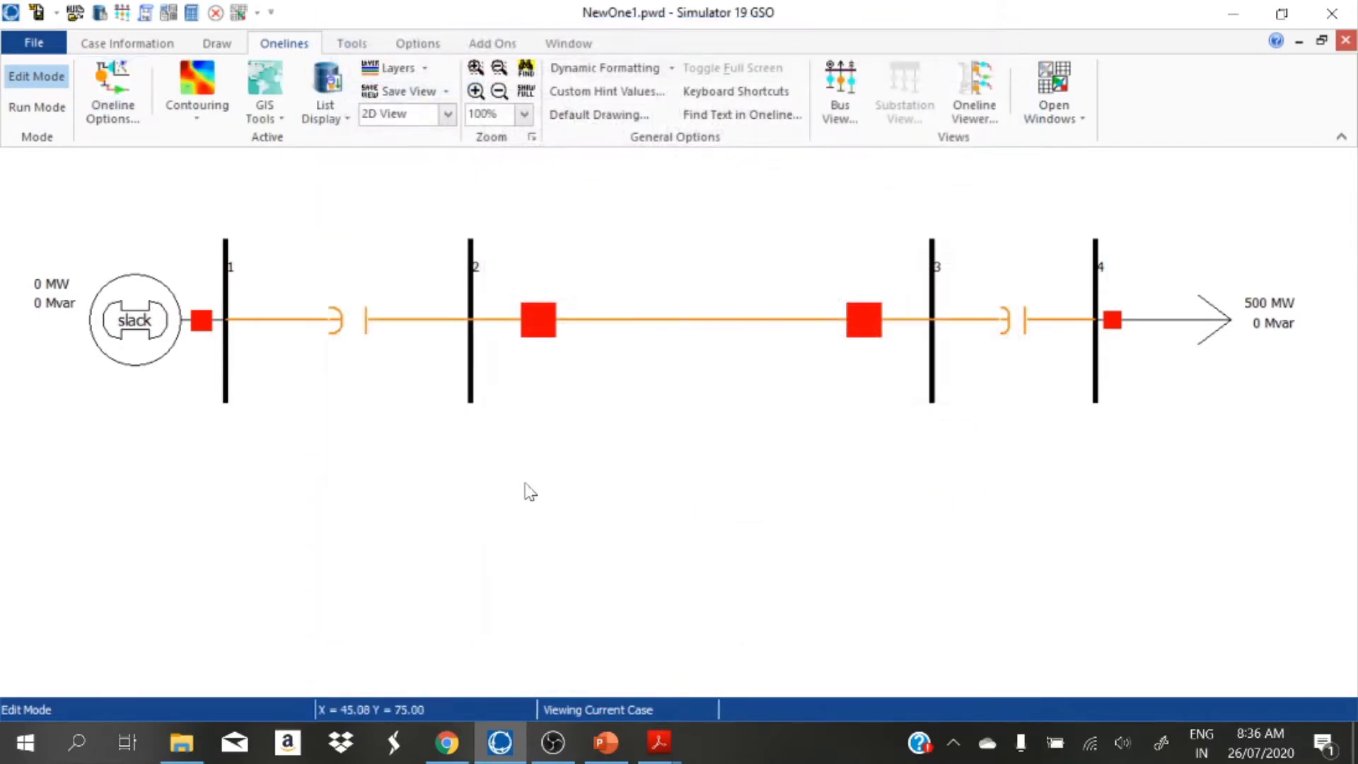
click(221, 47)
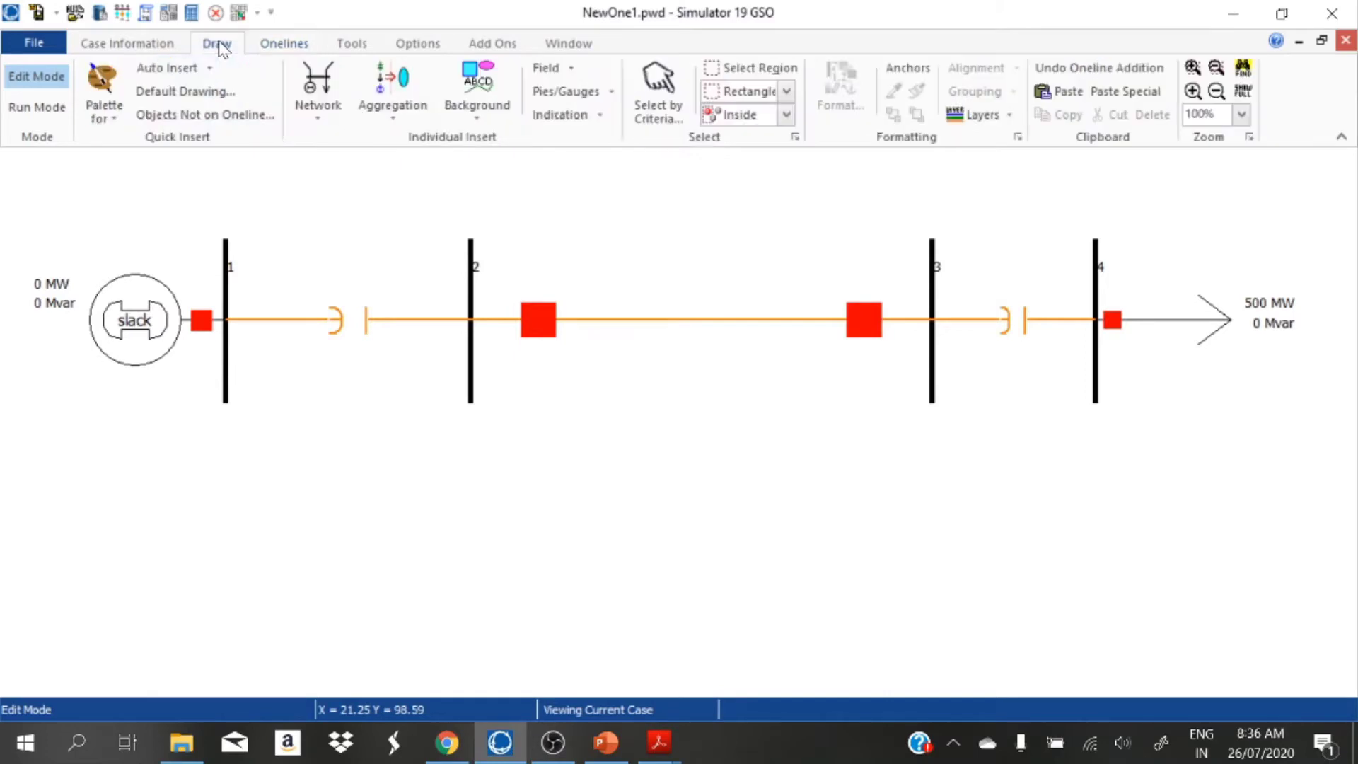
Add a Bus Voltage (kV) field for bus 1 and place it just below the bus.
click(543, 69)
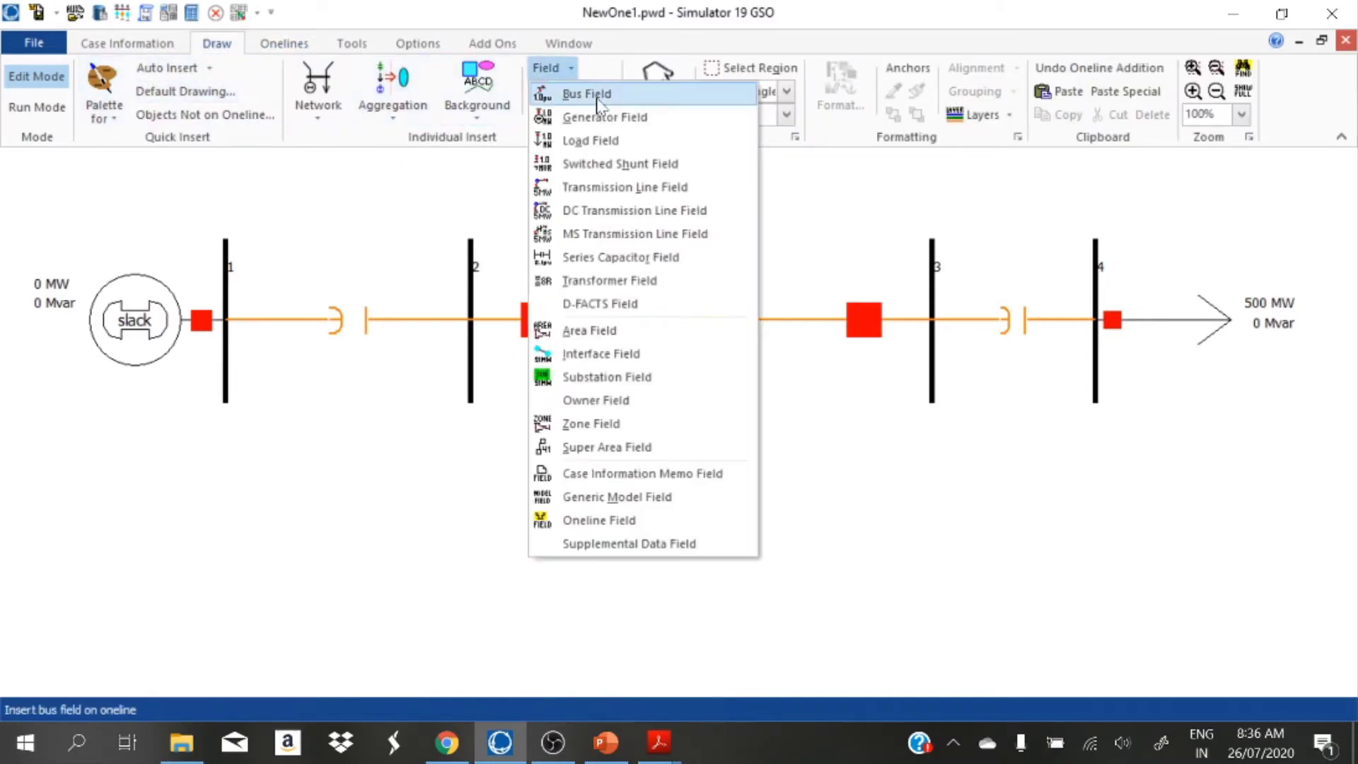
click(587, 95)
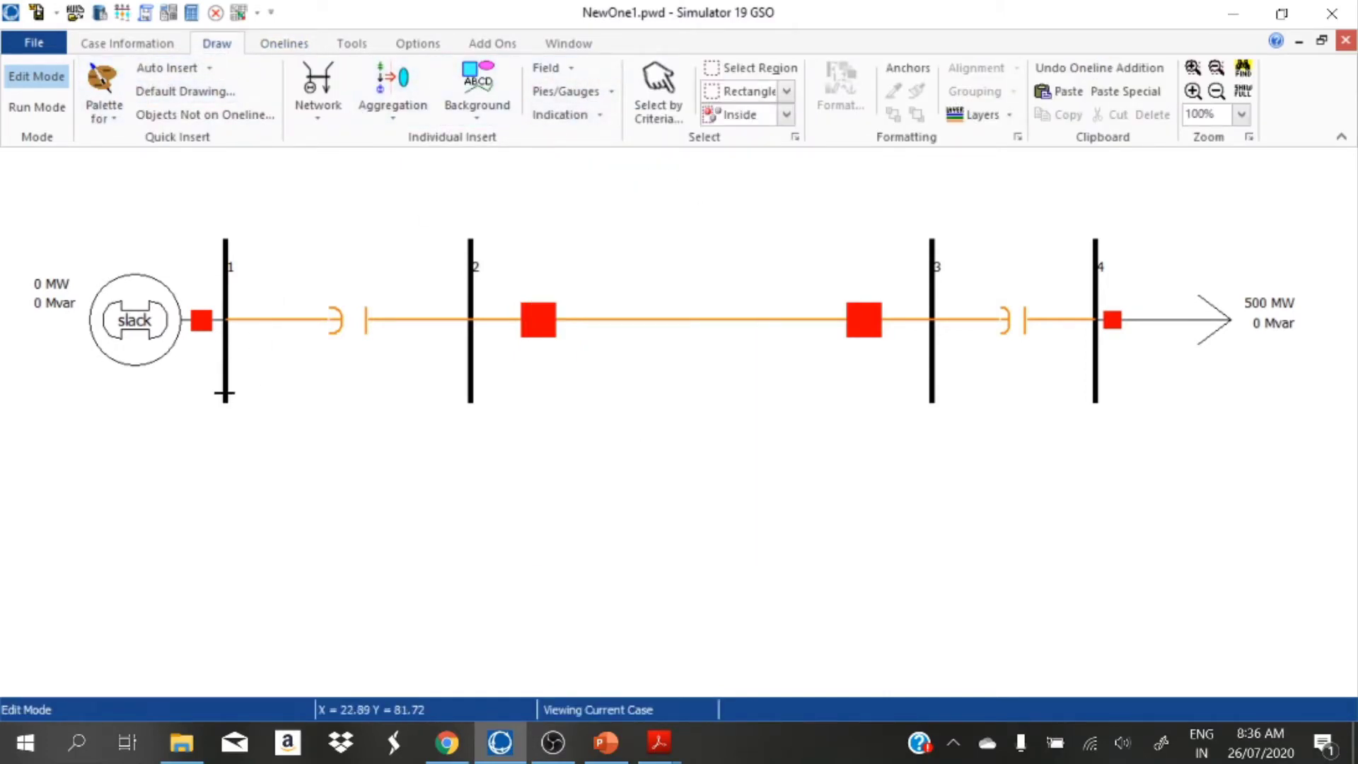
click(224, 394)
click(517, 472)
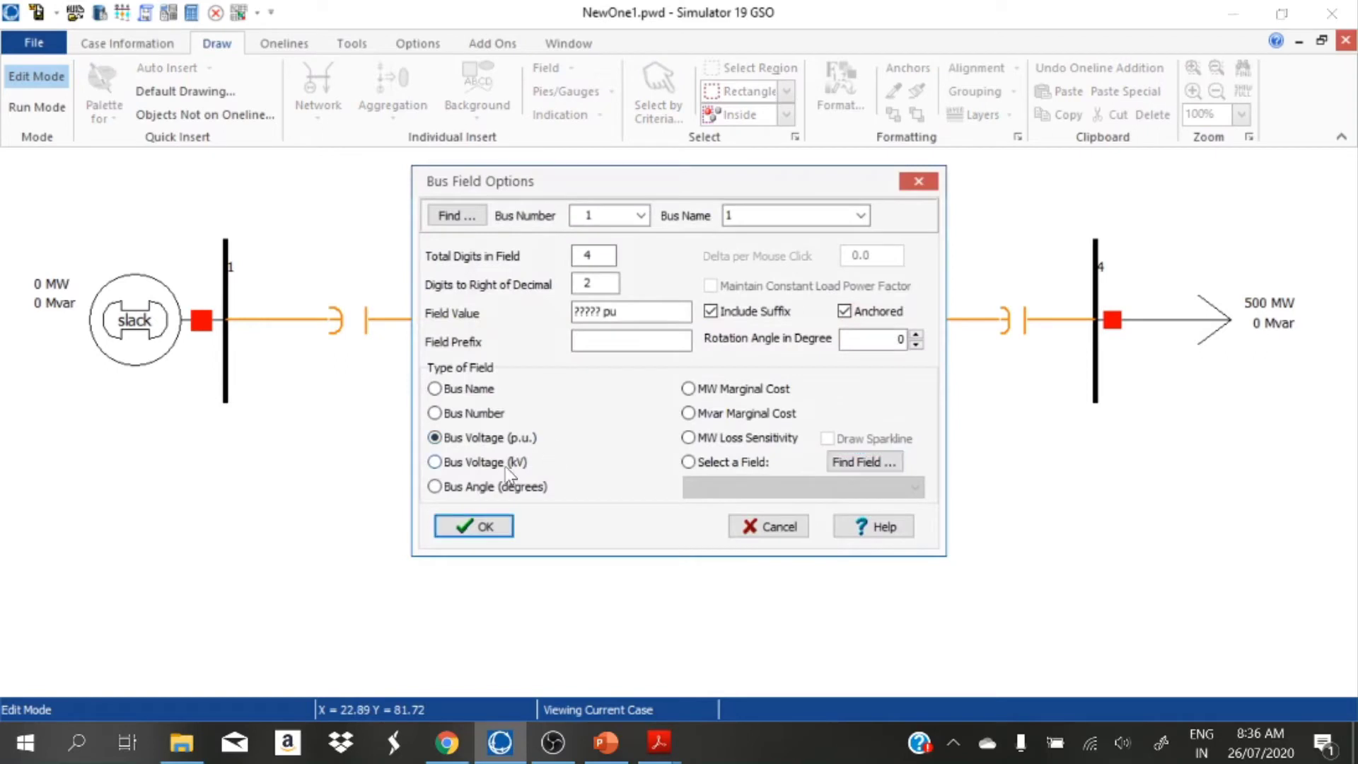
click(467, 526)
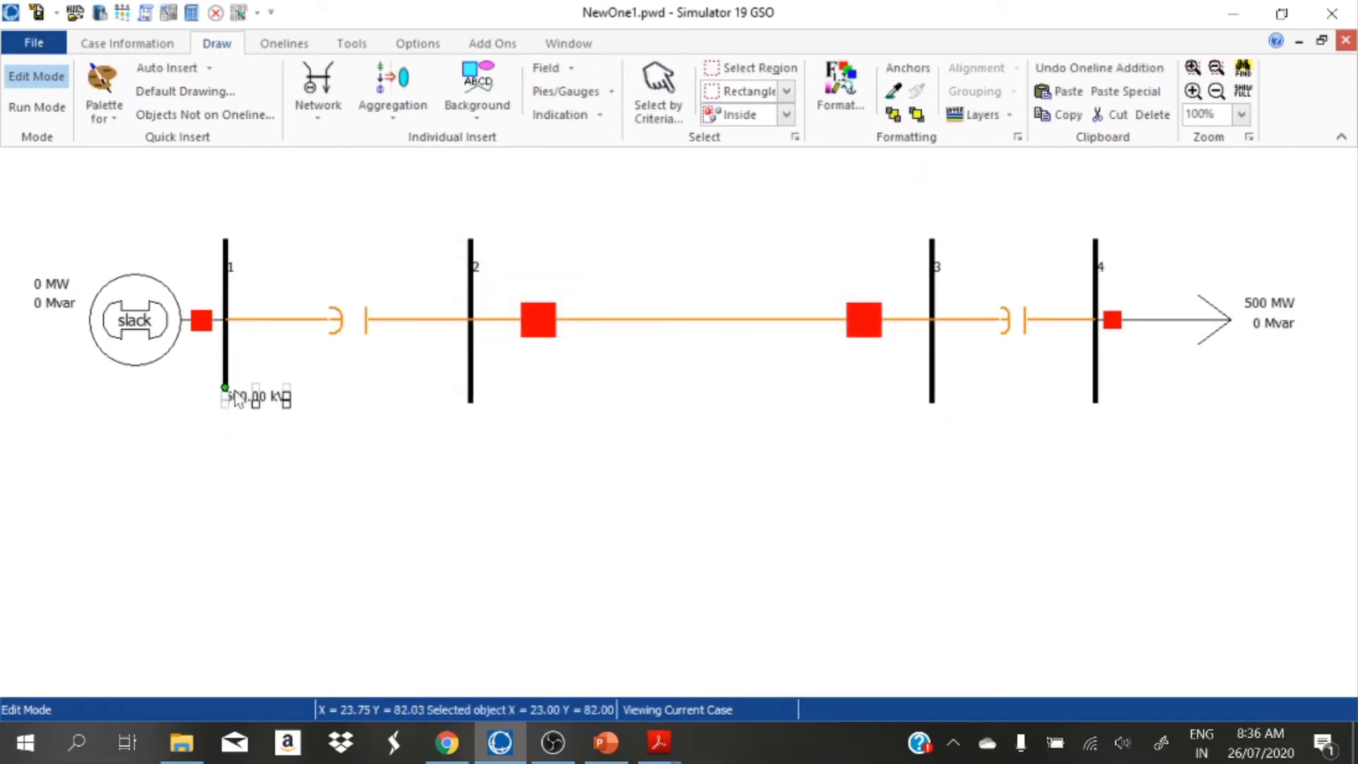
drag(237, 399, 226, 414)
click(268, 428)
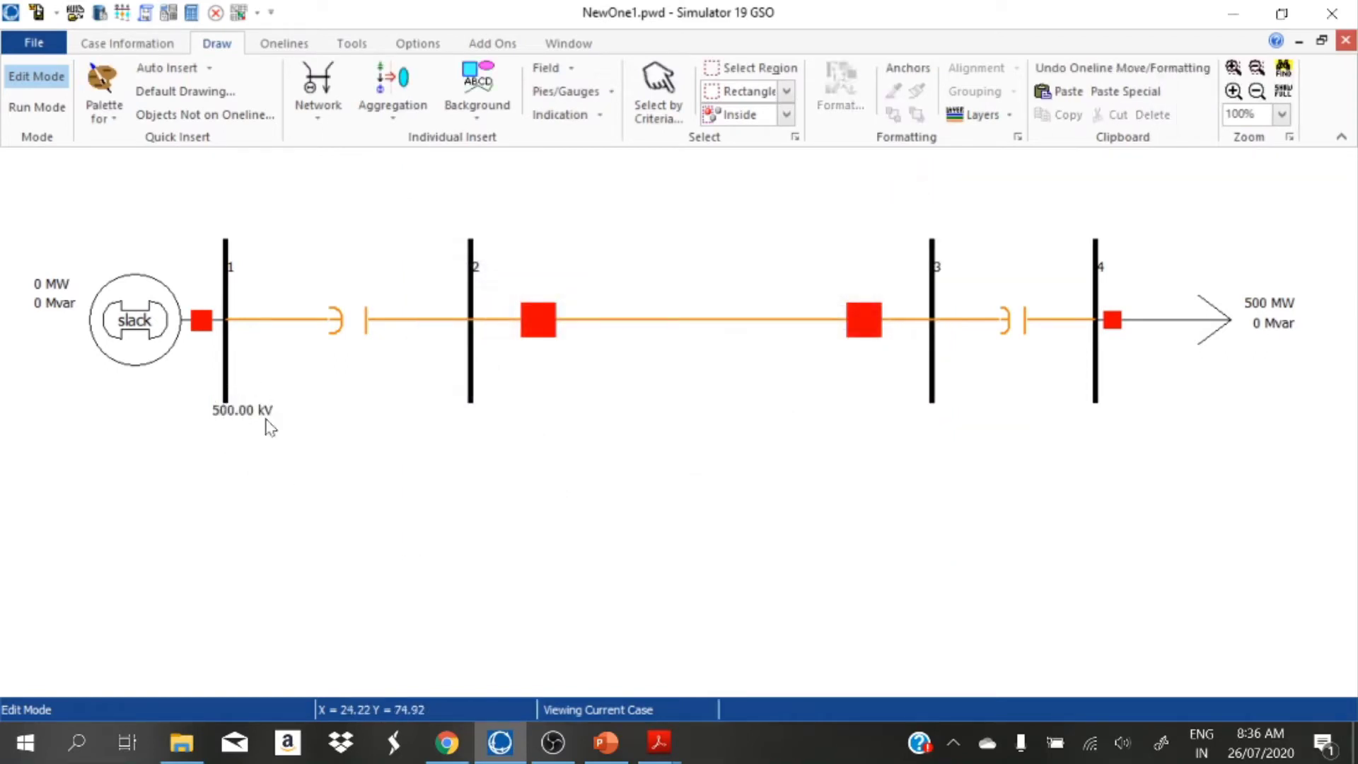
Add a Bus Angle (degrees) field for bus 1 and place it directly under the bus voltage field.
click(548, 68)
click(570, 92)
click(225, 391)
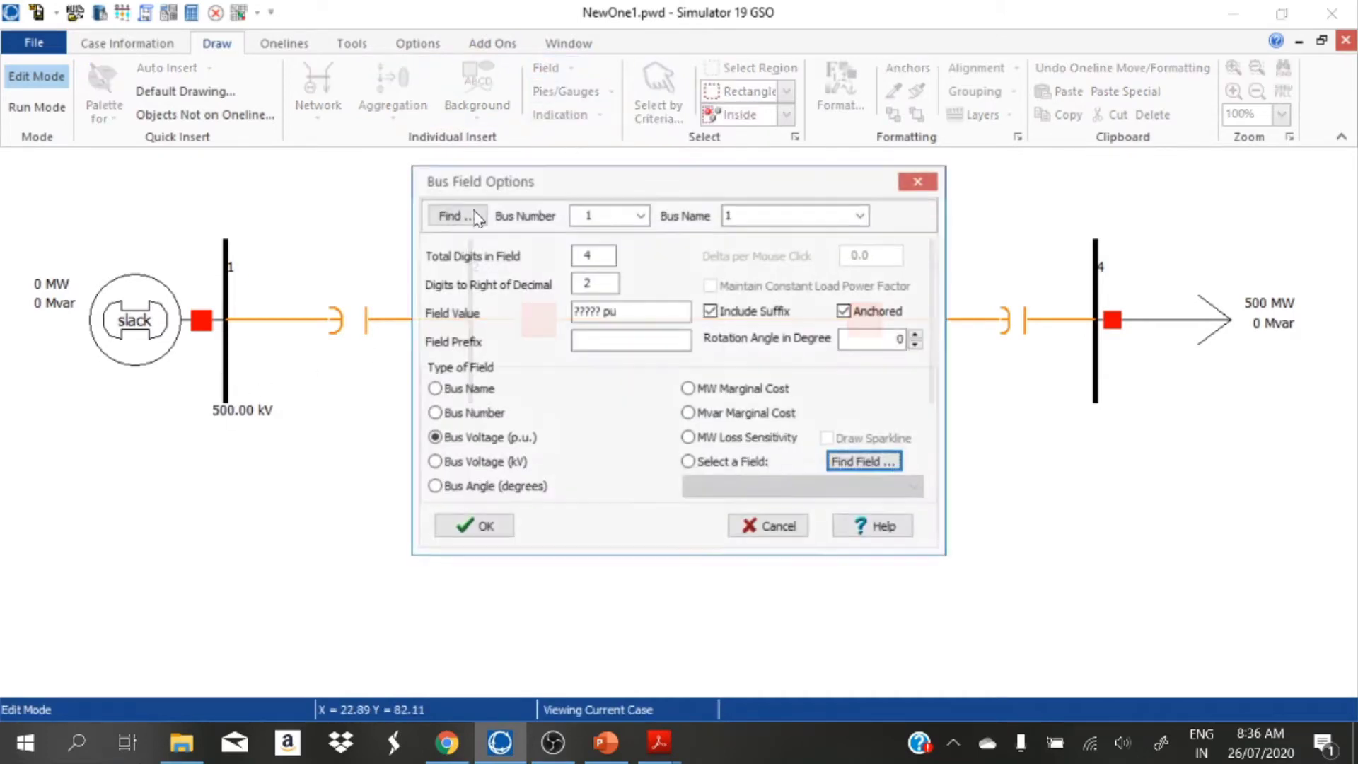
click(467, 486)
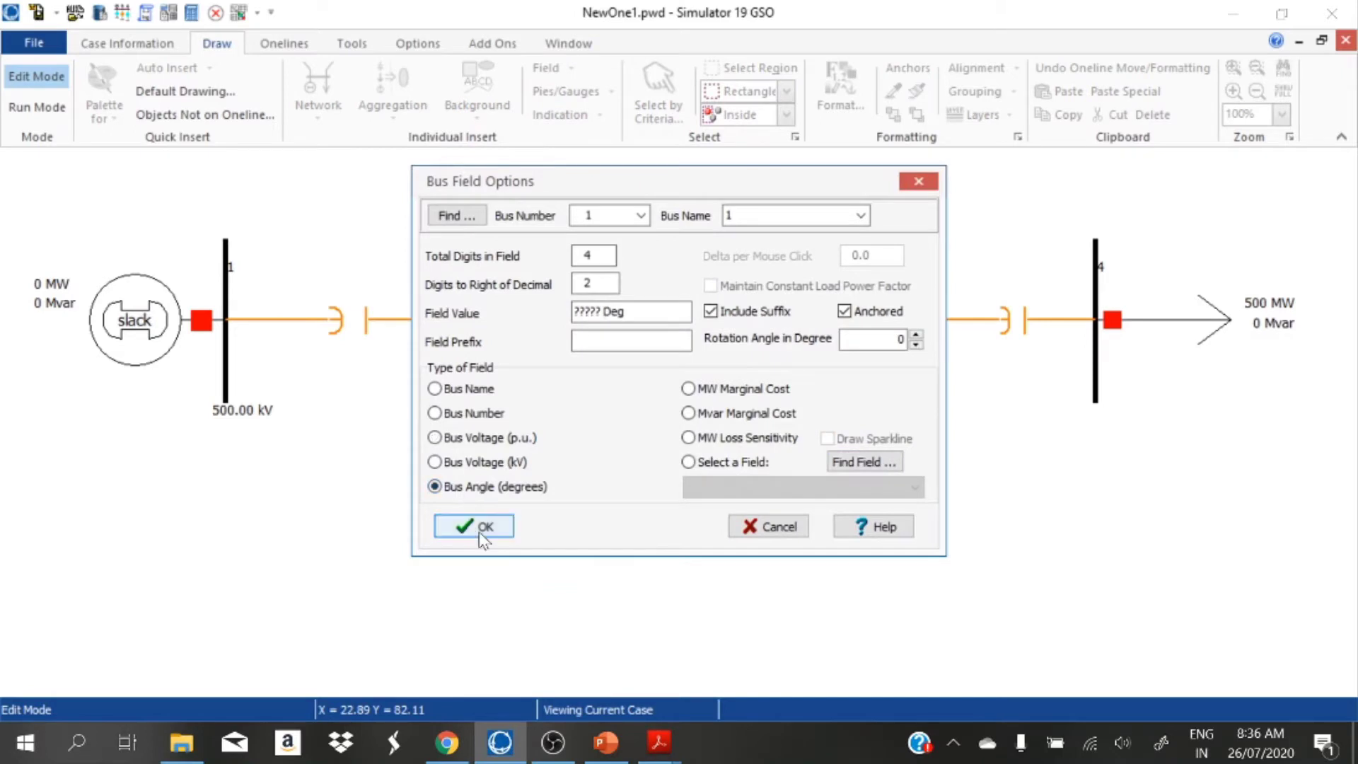
click(481, 526)
drag(271, 405, 256, 439)
click(312, 358)
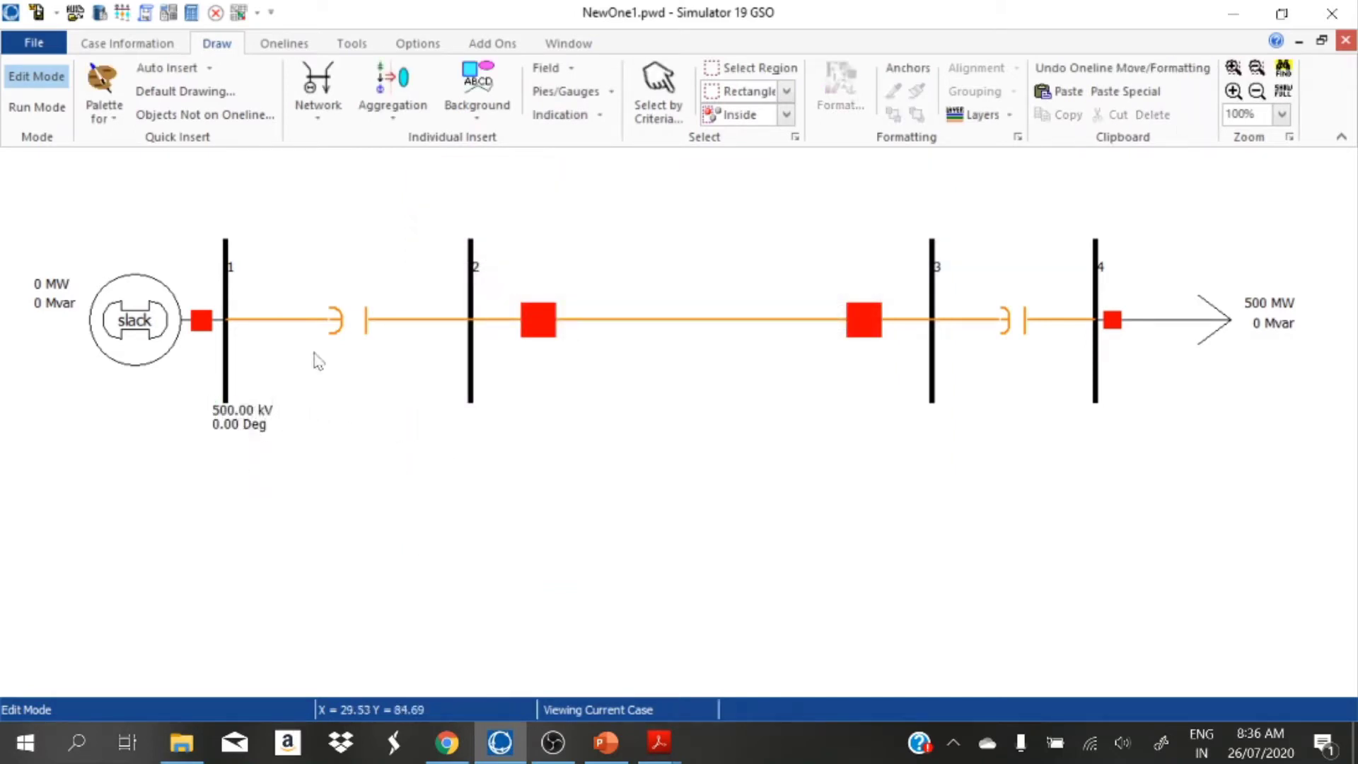
Add a Bus Voltage (kV) field for bus 4 just below the bus.
click(552, 68)
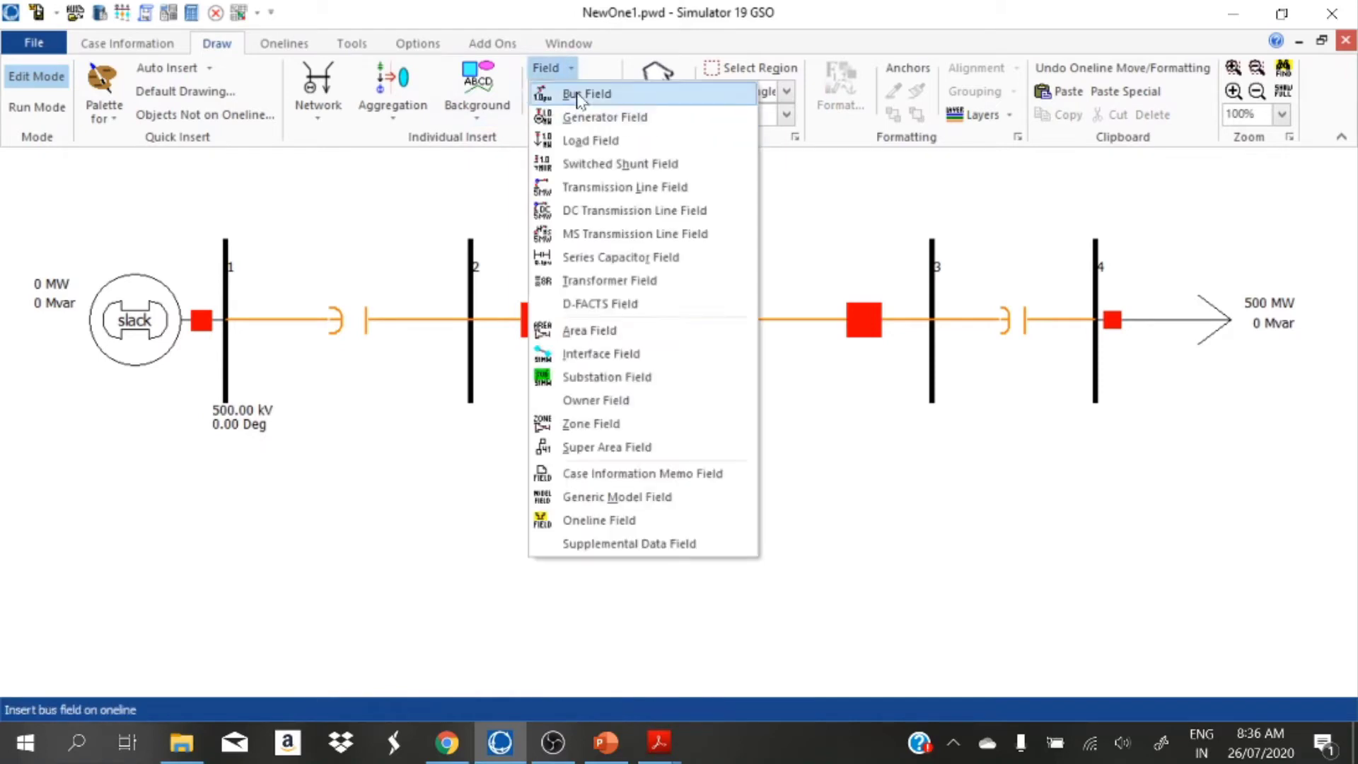
click(586, 94)
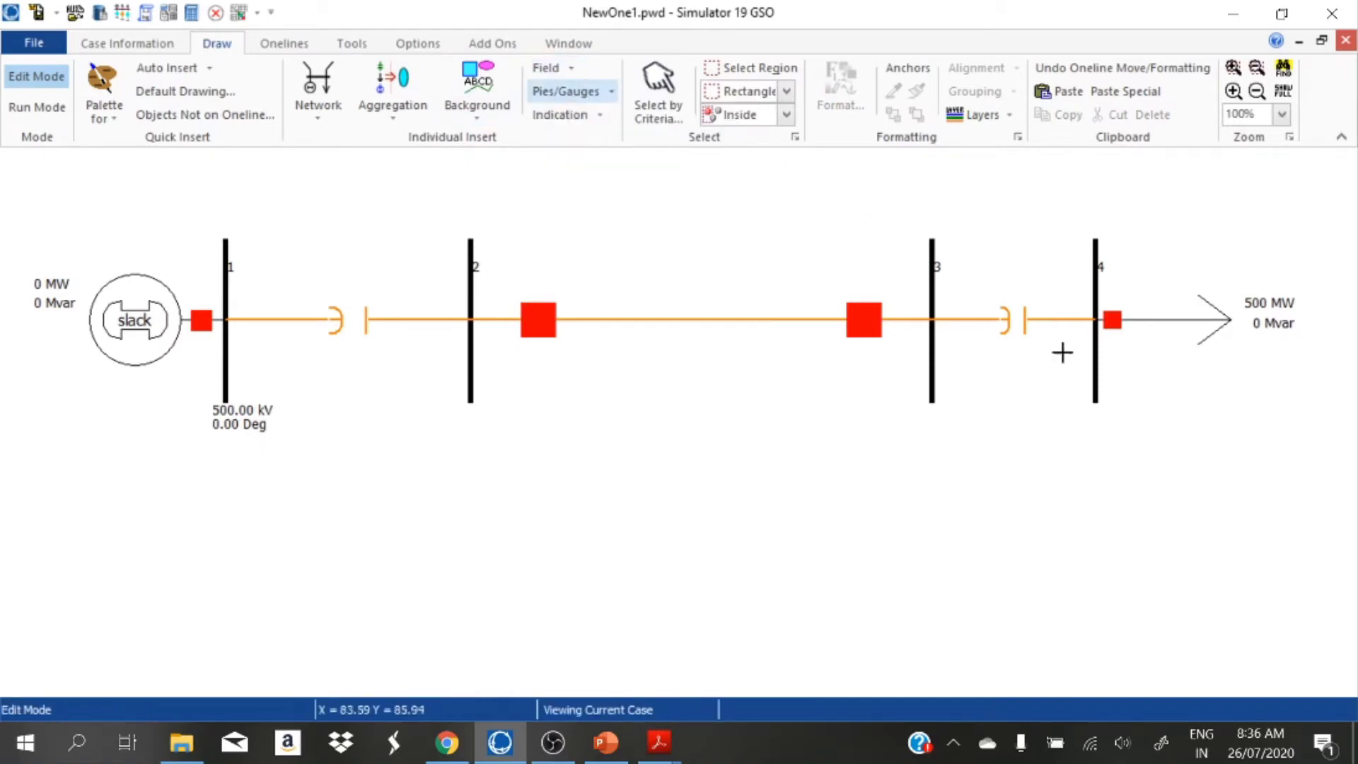
click(1079, 405)
click(485, 463)
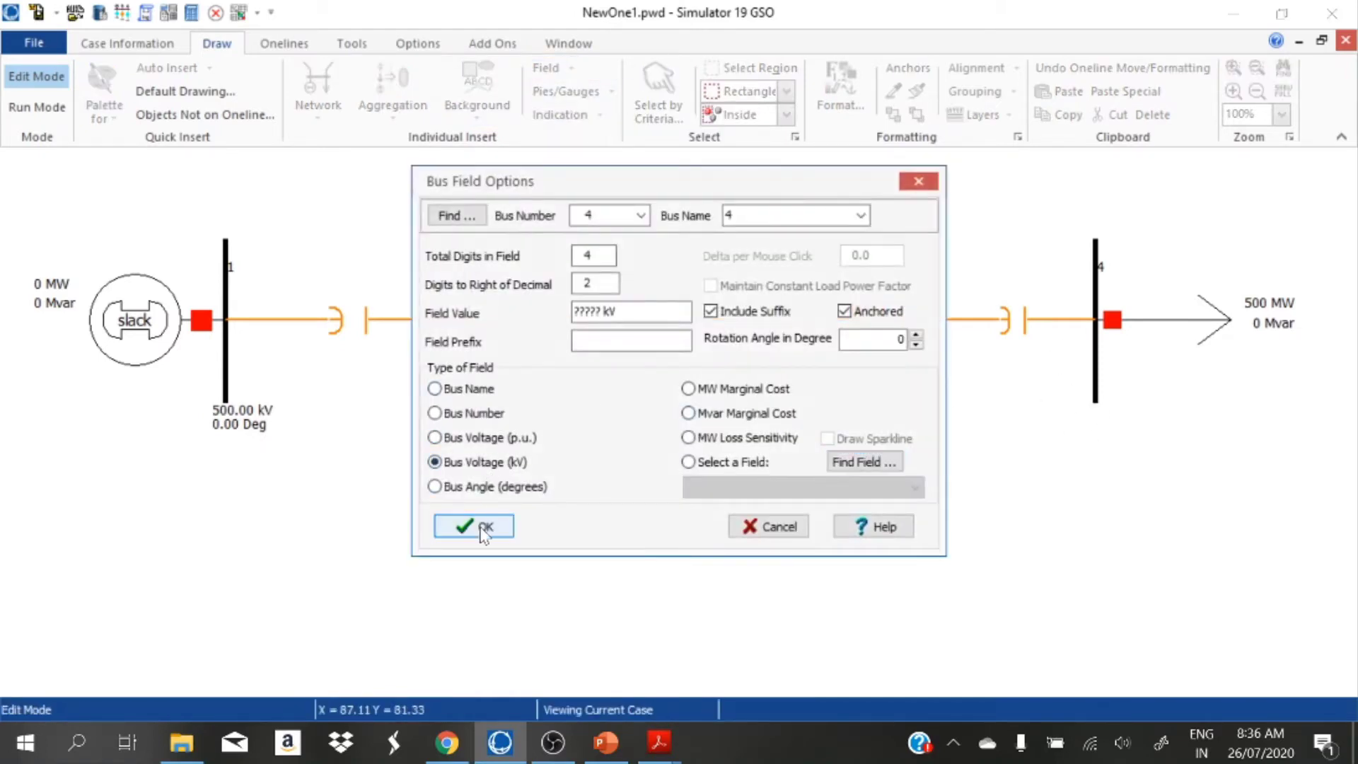
click(475, 524)
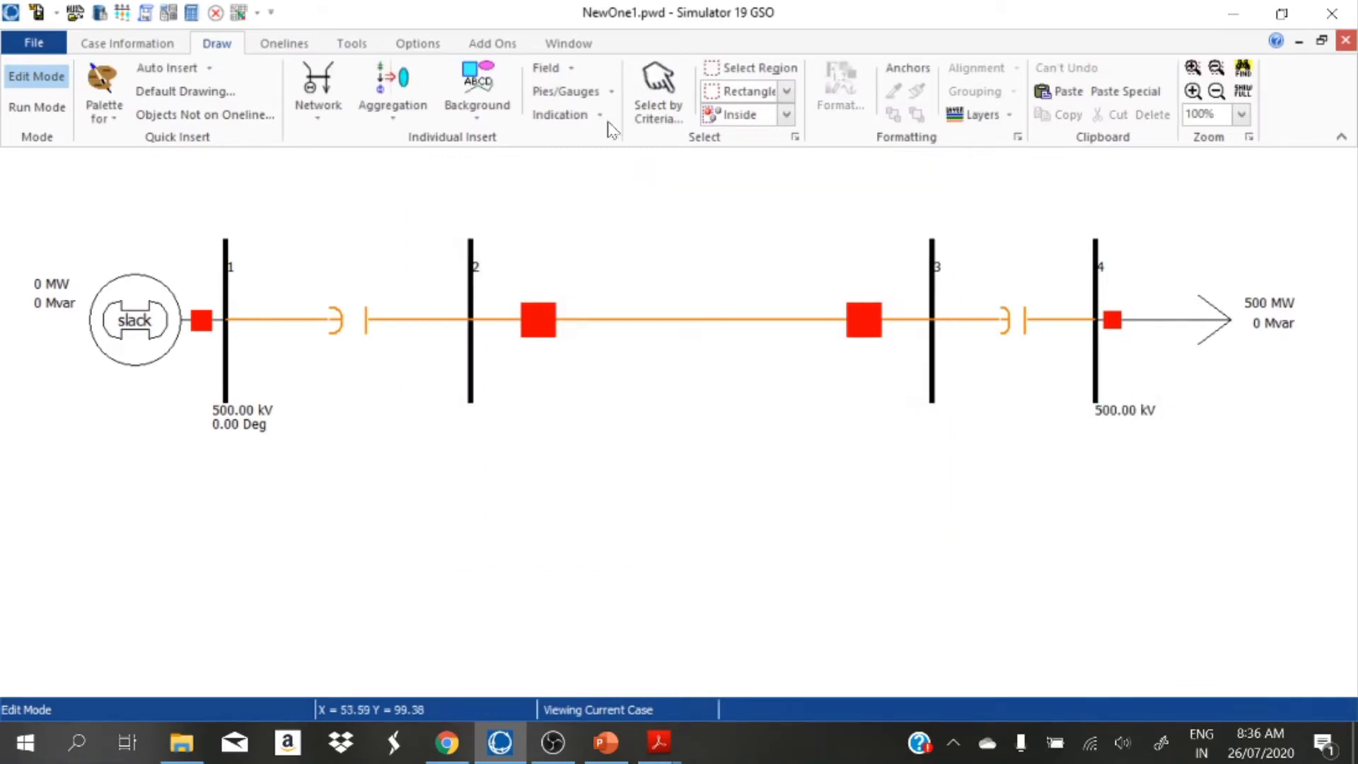
Add a Bus Angle (degrees) field for bus 4 and move it below the bus voltage field.
click(548, 67)
click(570, 94)
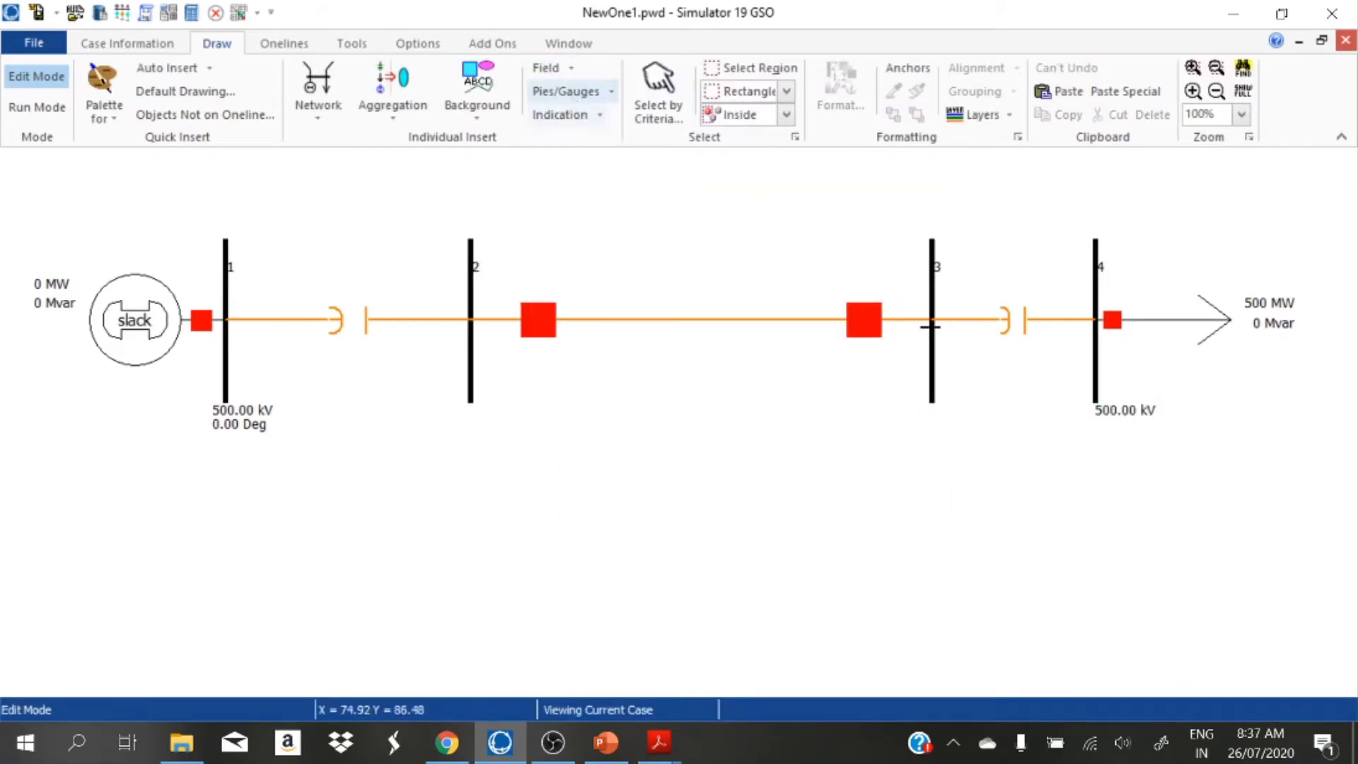
click(1094, 389)
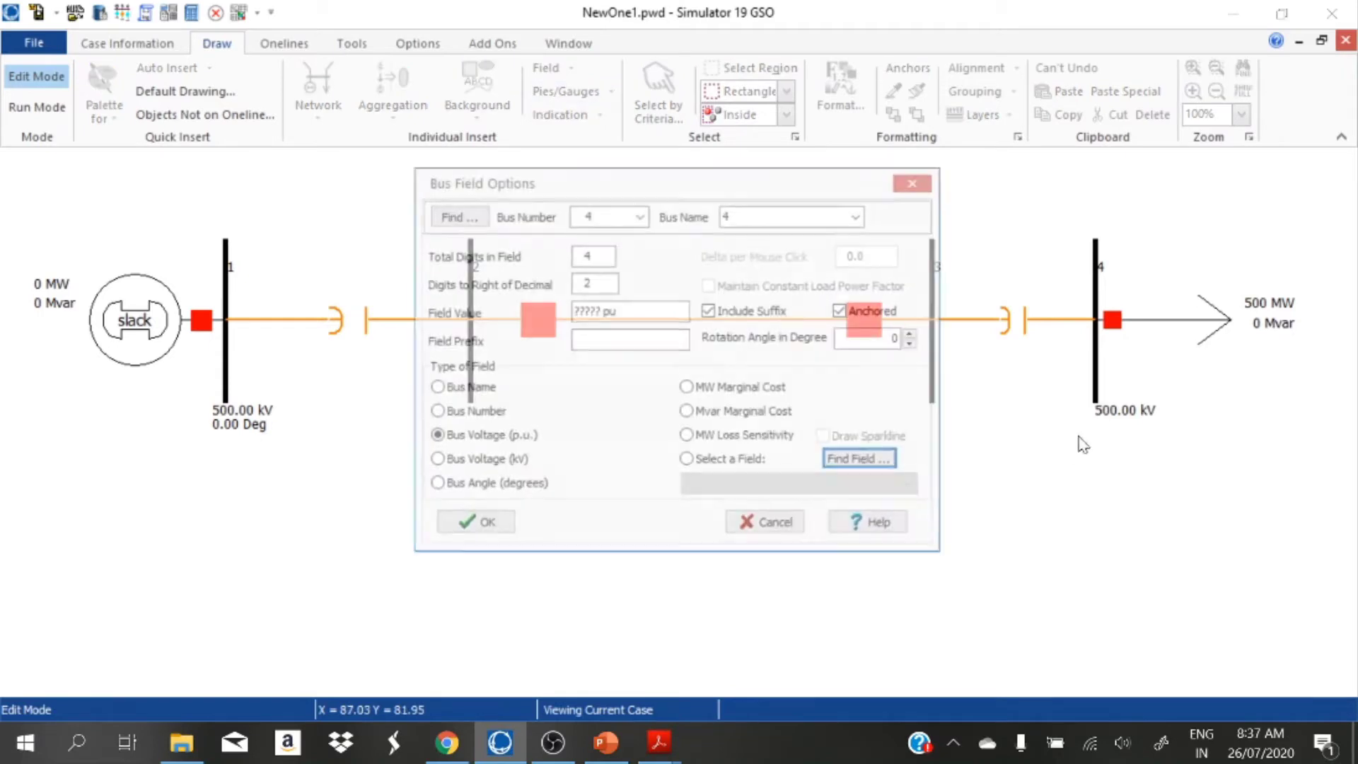
click(487, 495)
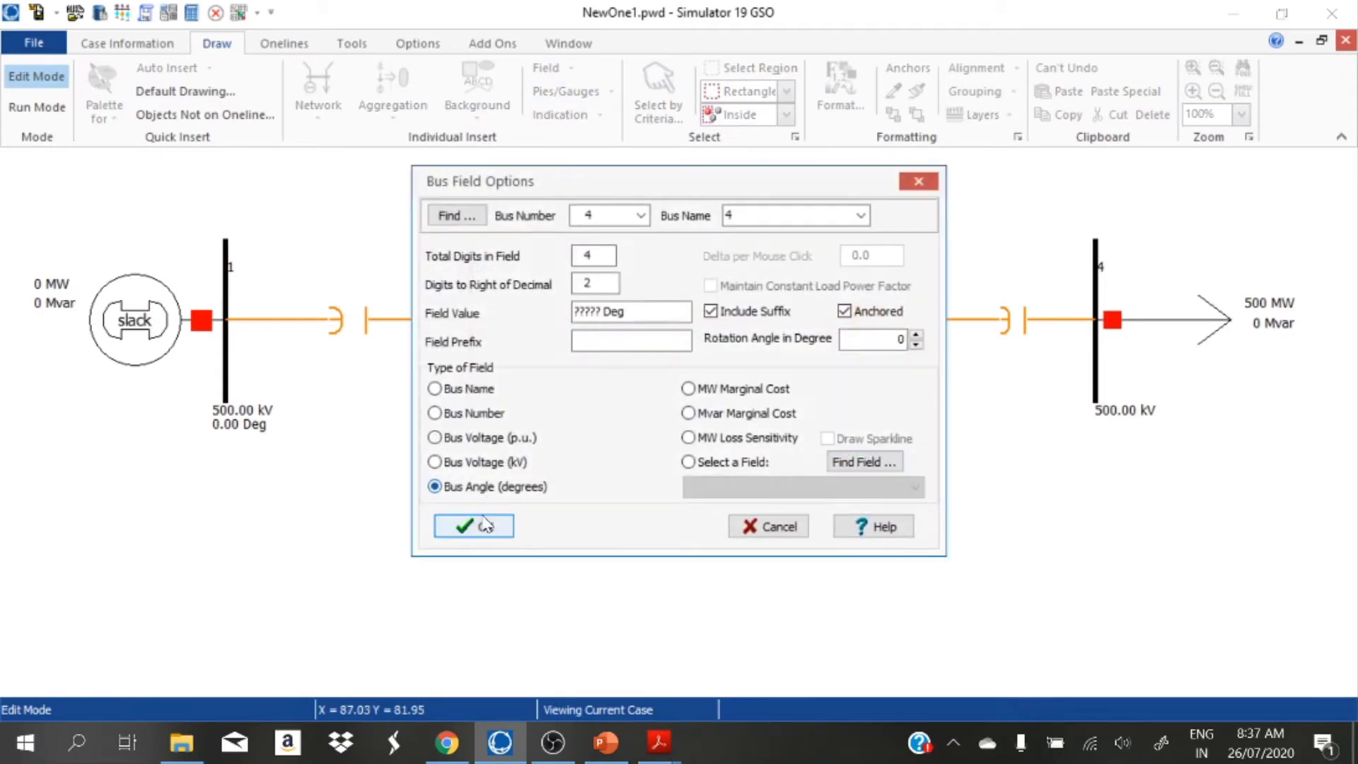
click(484, 527)
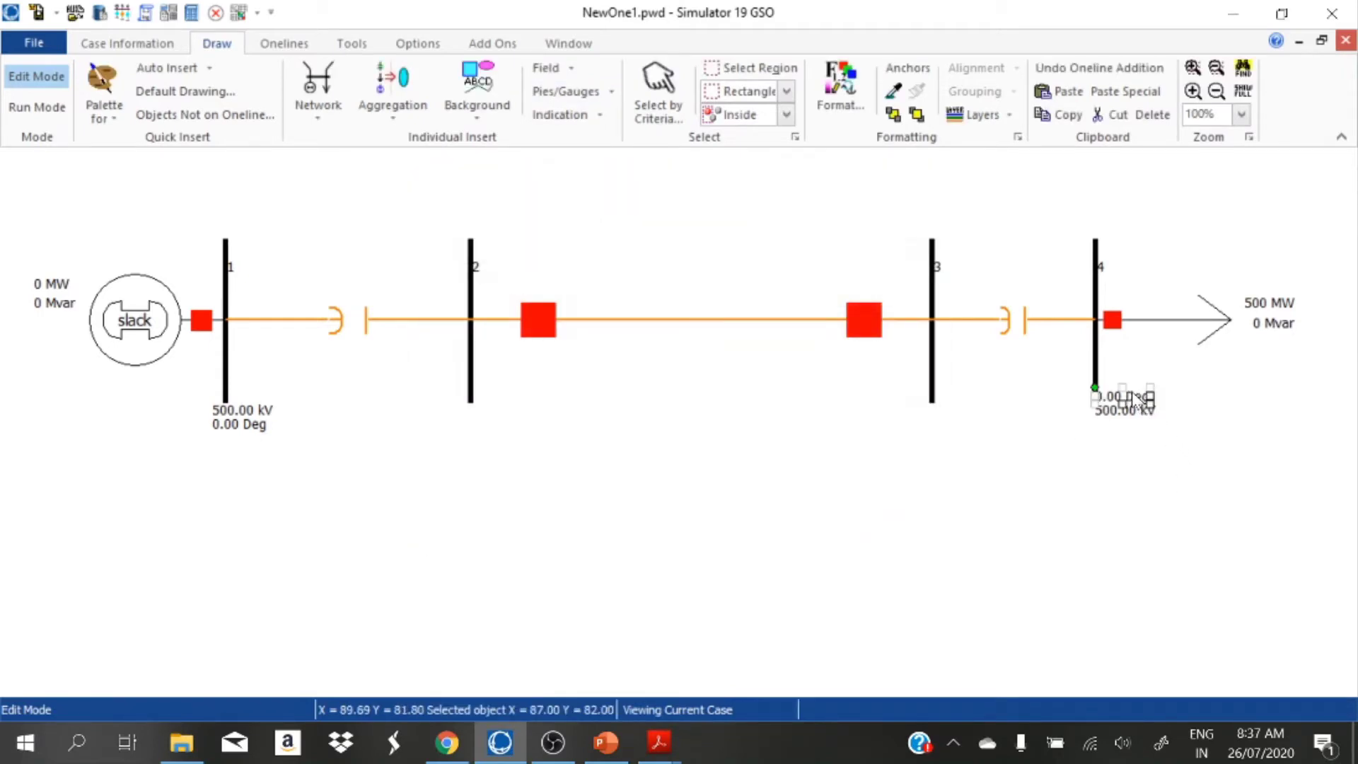
drag(1131, 407, 1132, 449)
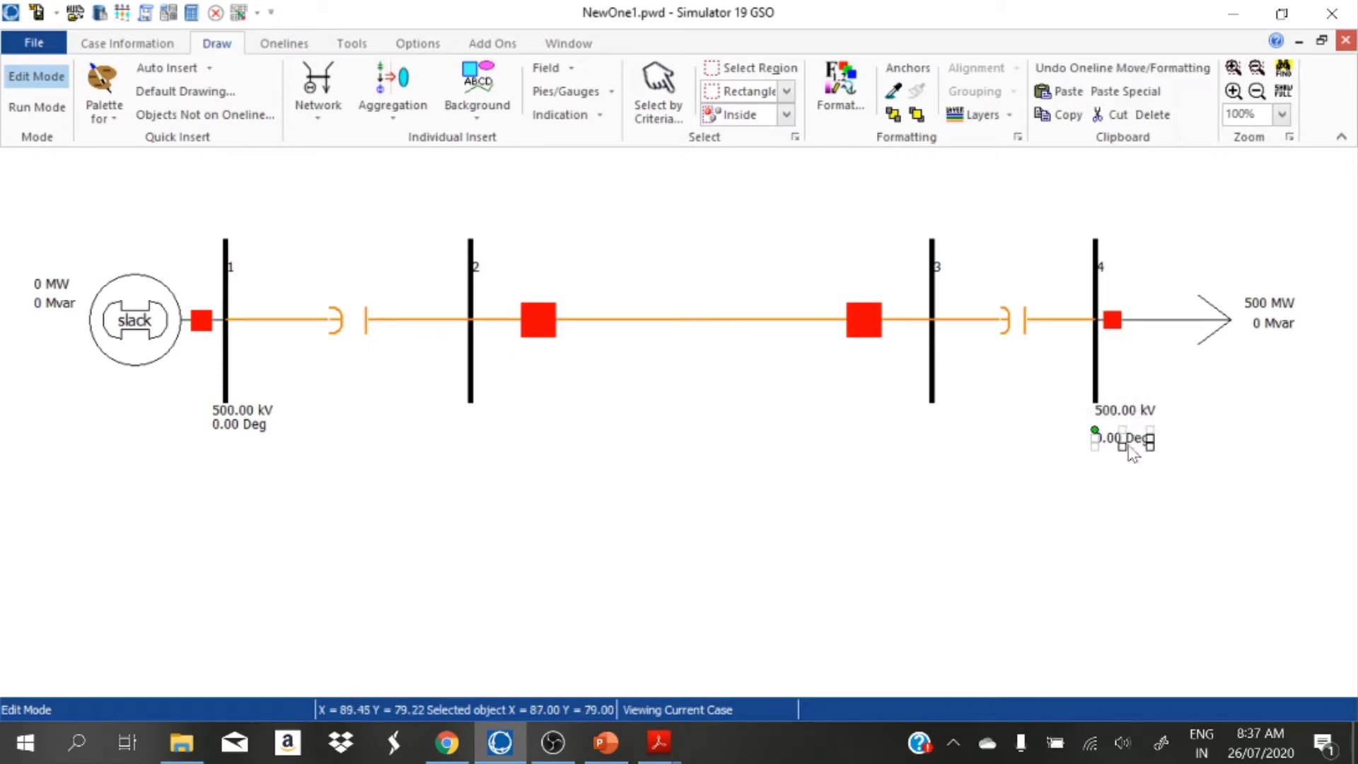
click(1226, 418)
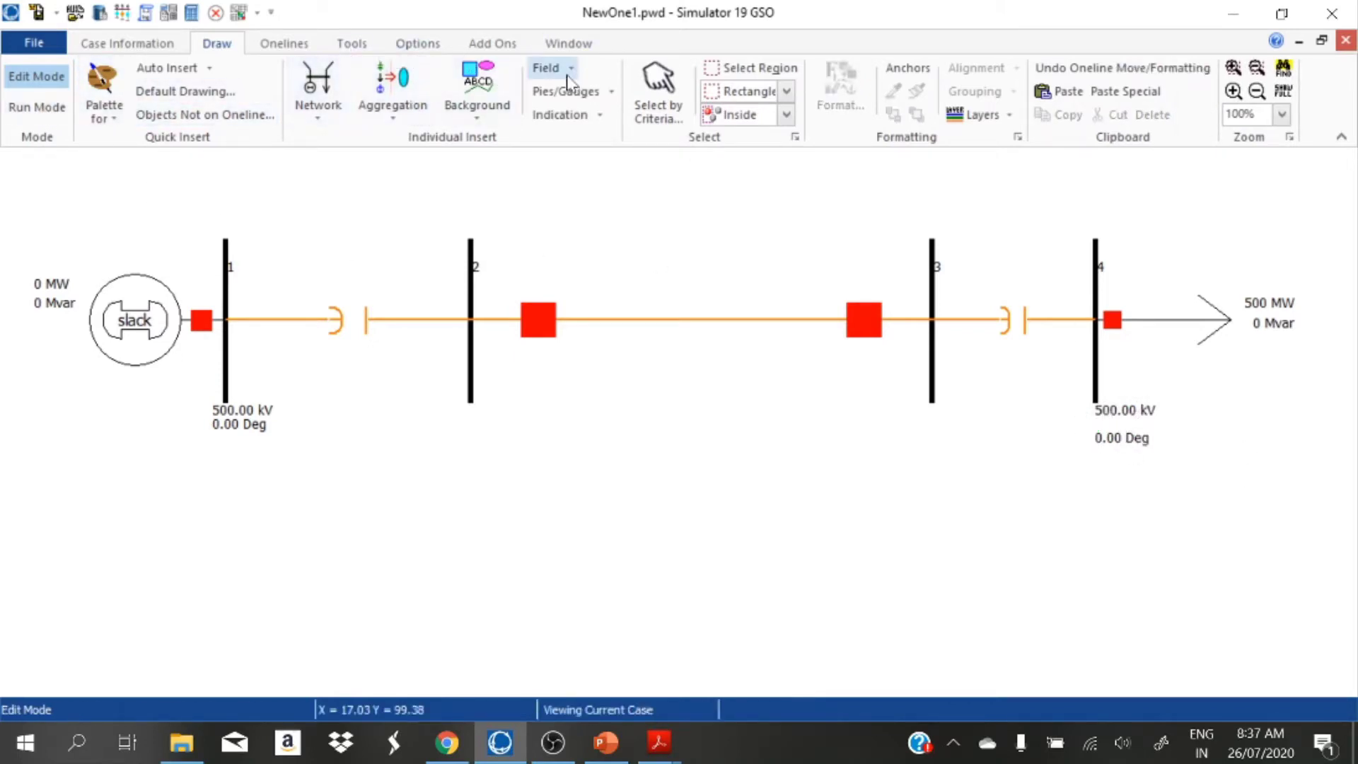
click(550, 68)
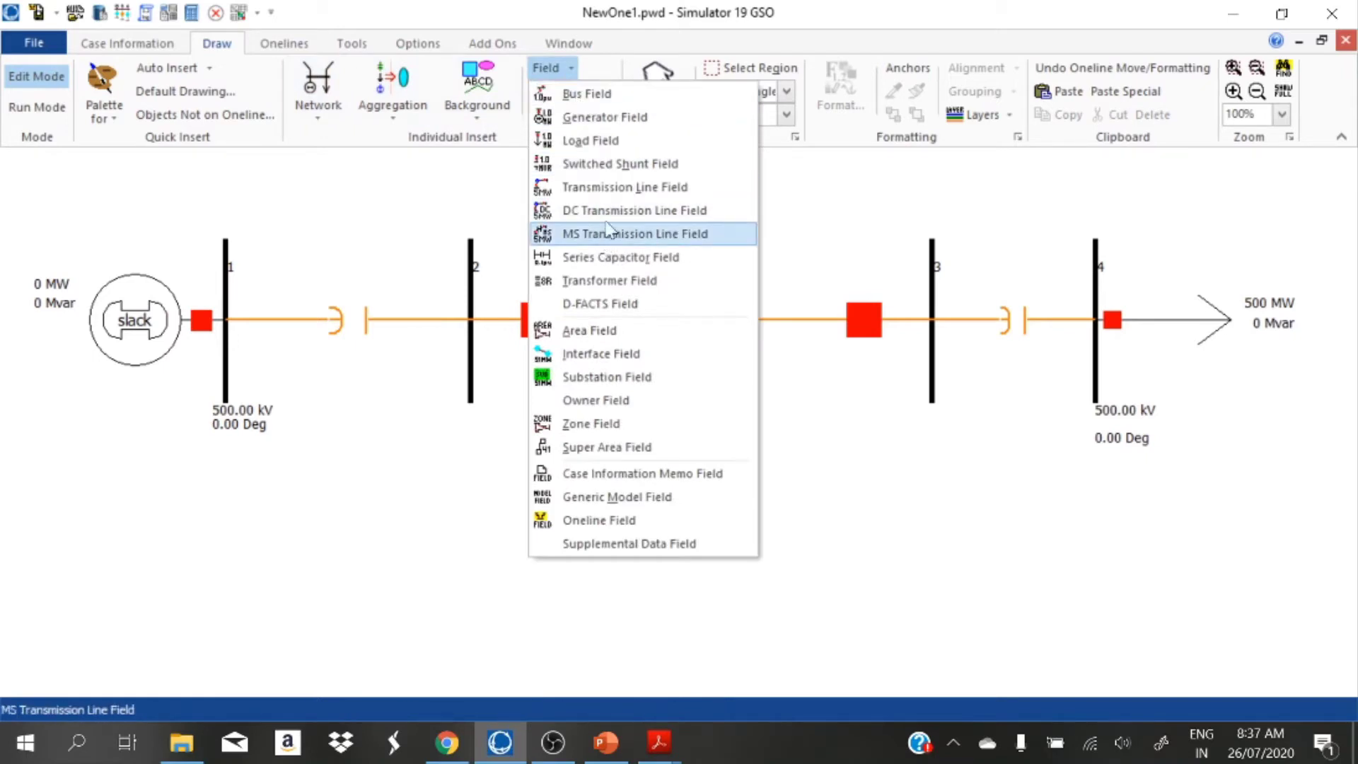
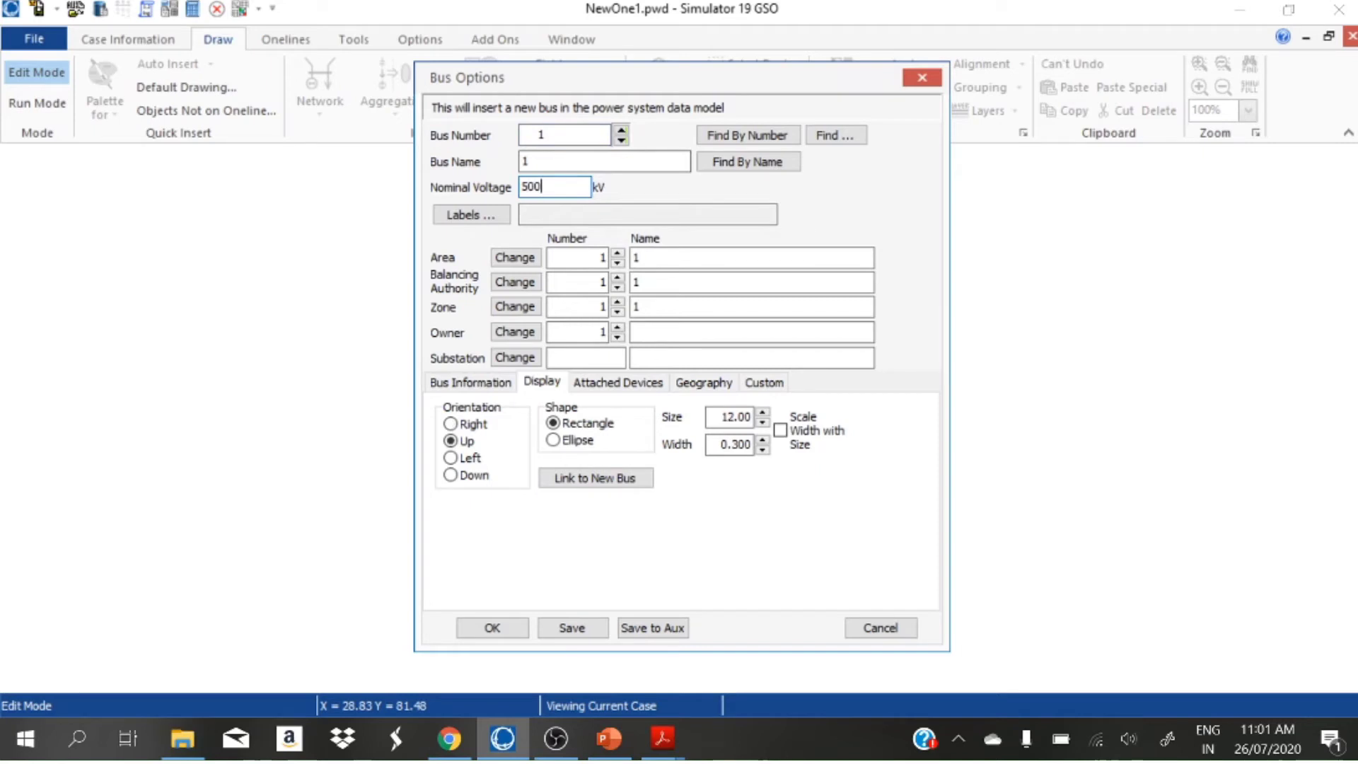
Insert vertical buses 1 and 2 with a nominal voltage of 500 kV, placing bus 2 well to the right of bus 1.
click(512, 629)
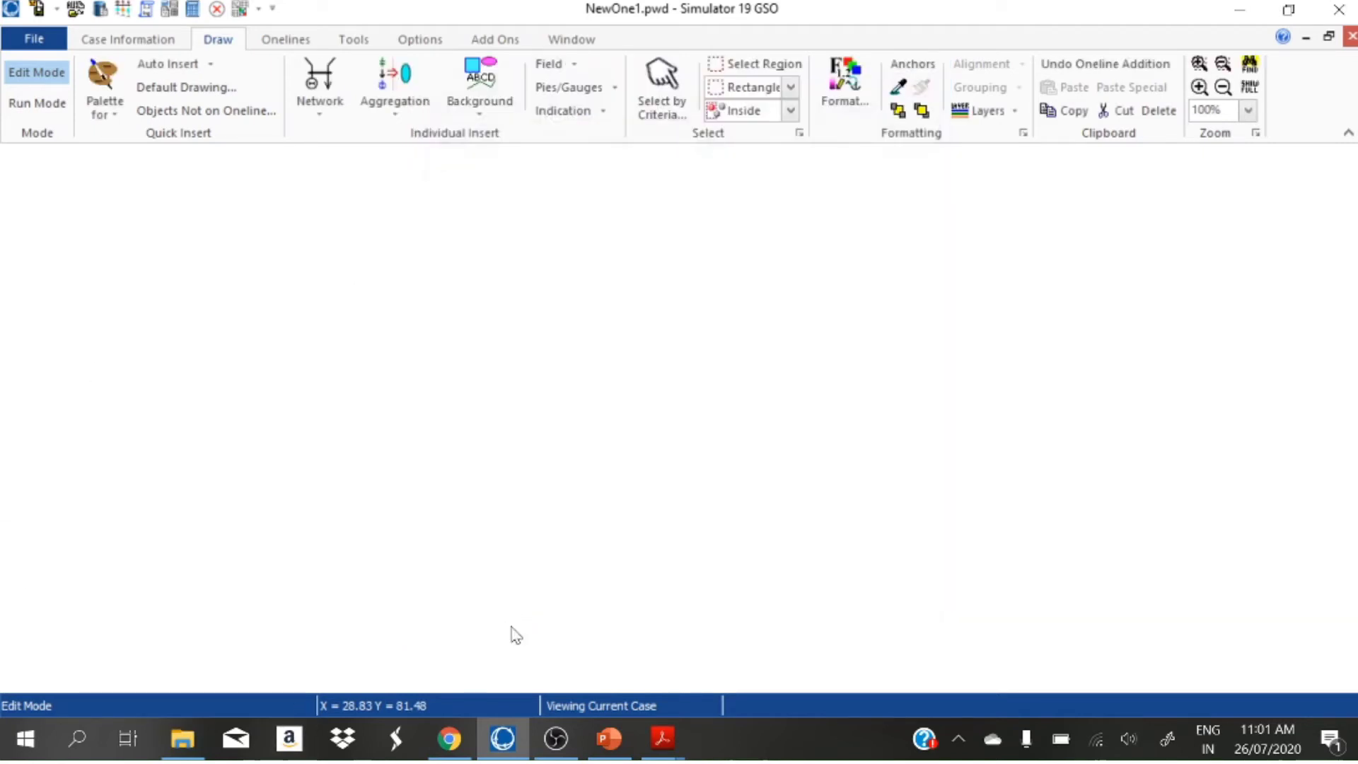
click(319, 105)
click(346, 160)
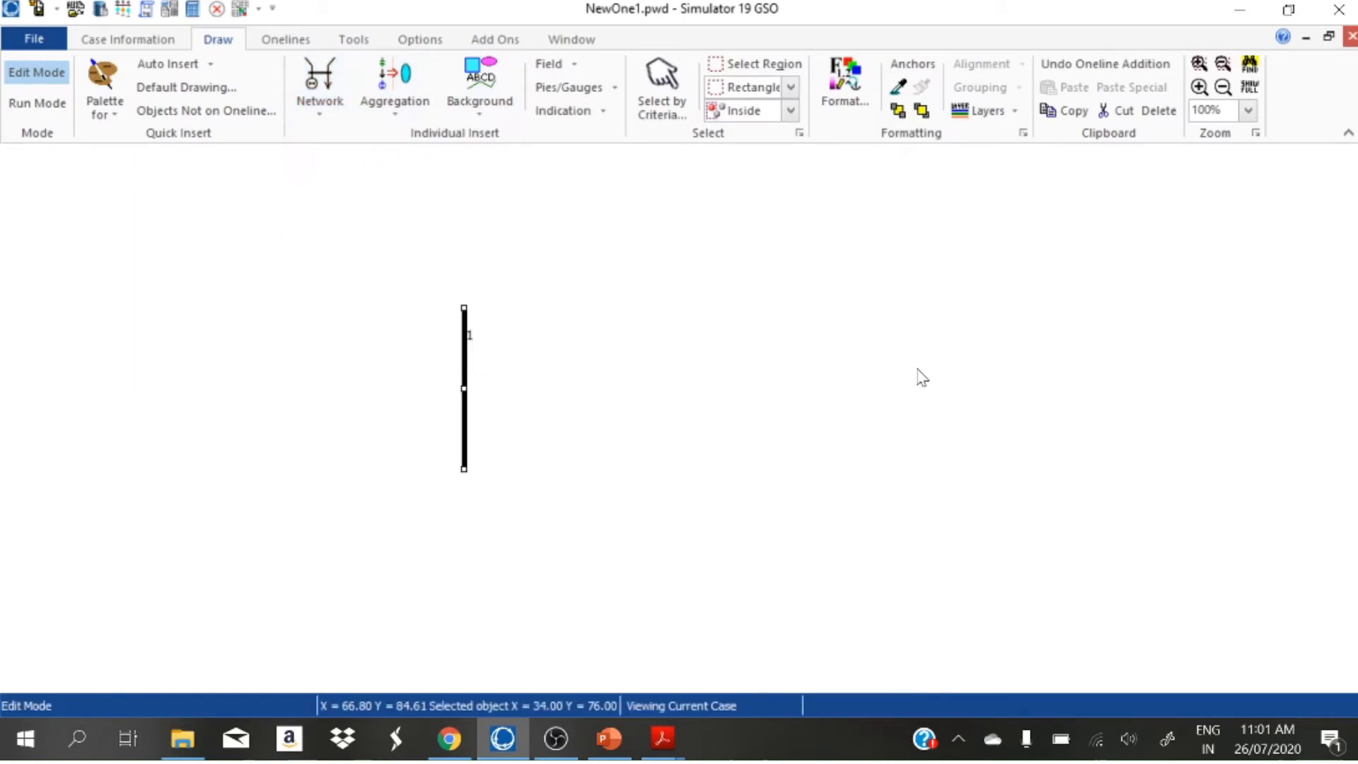
click(971, 422)
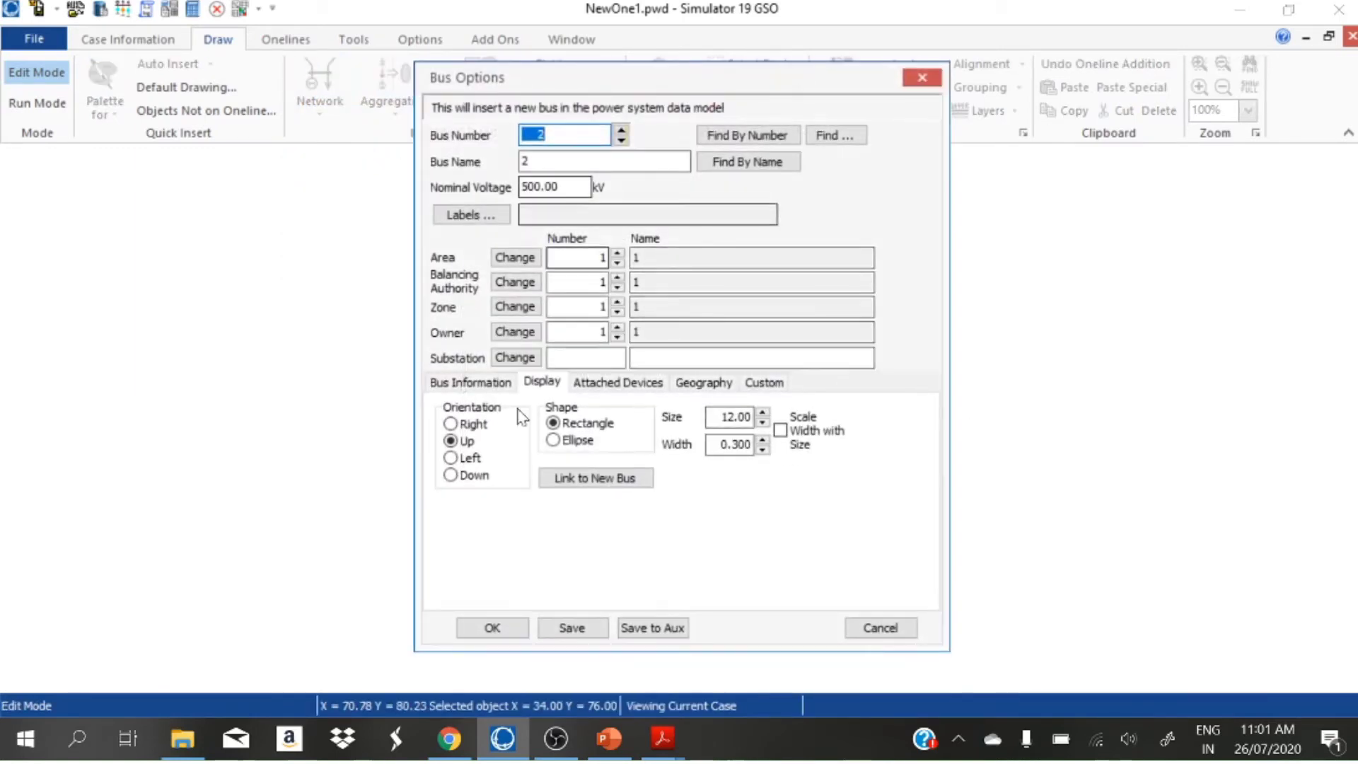
click(492, 629)
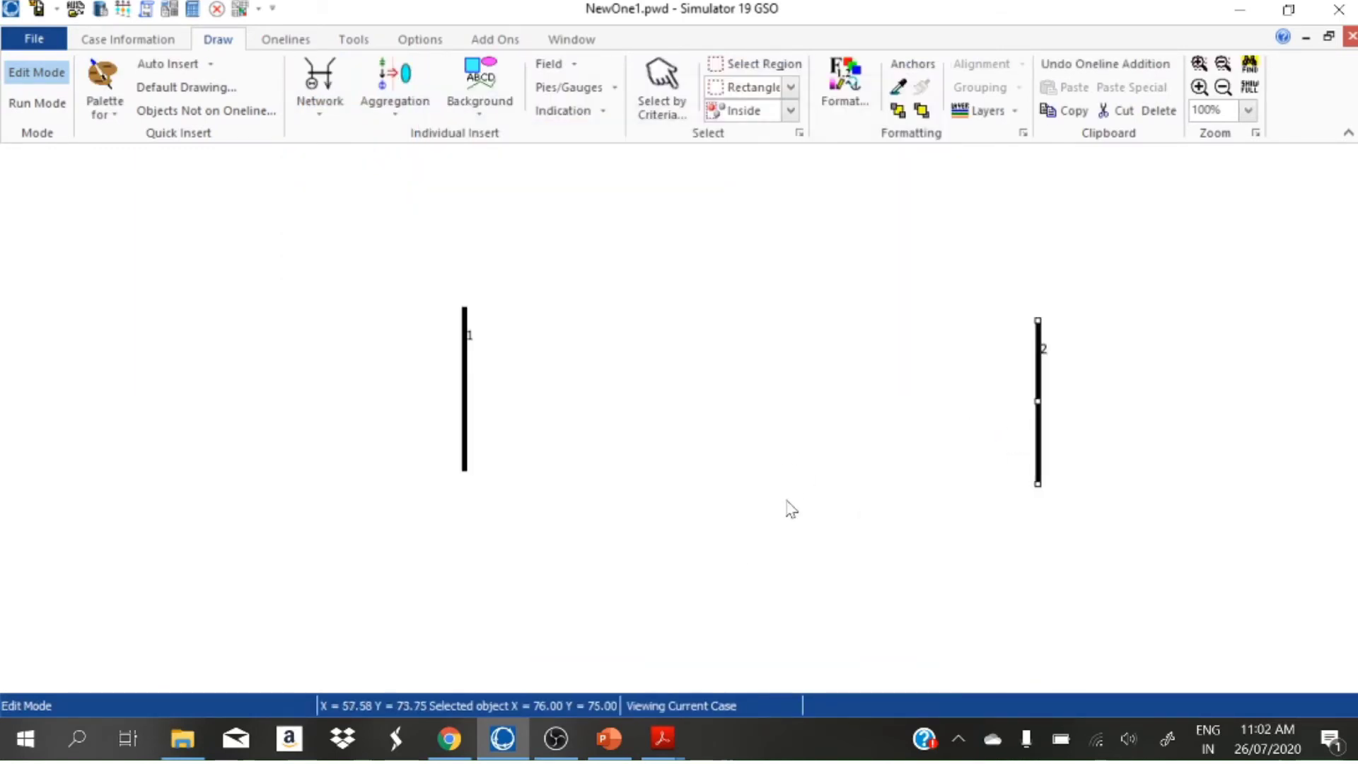
click(319, 89)
click(311, 136)
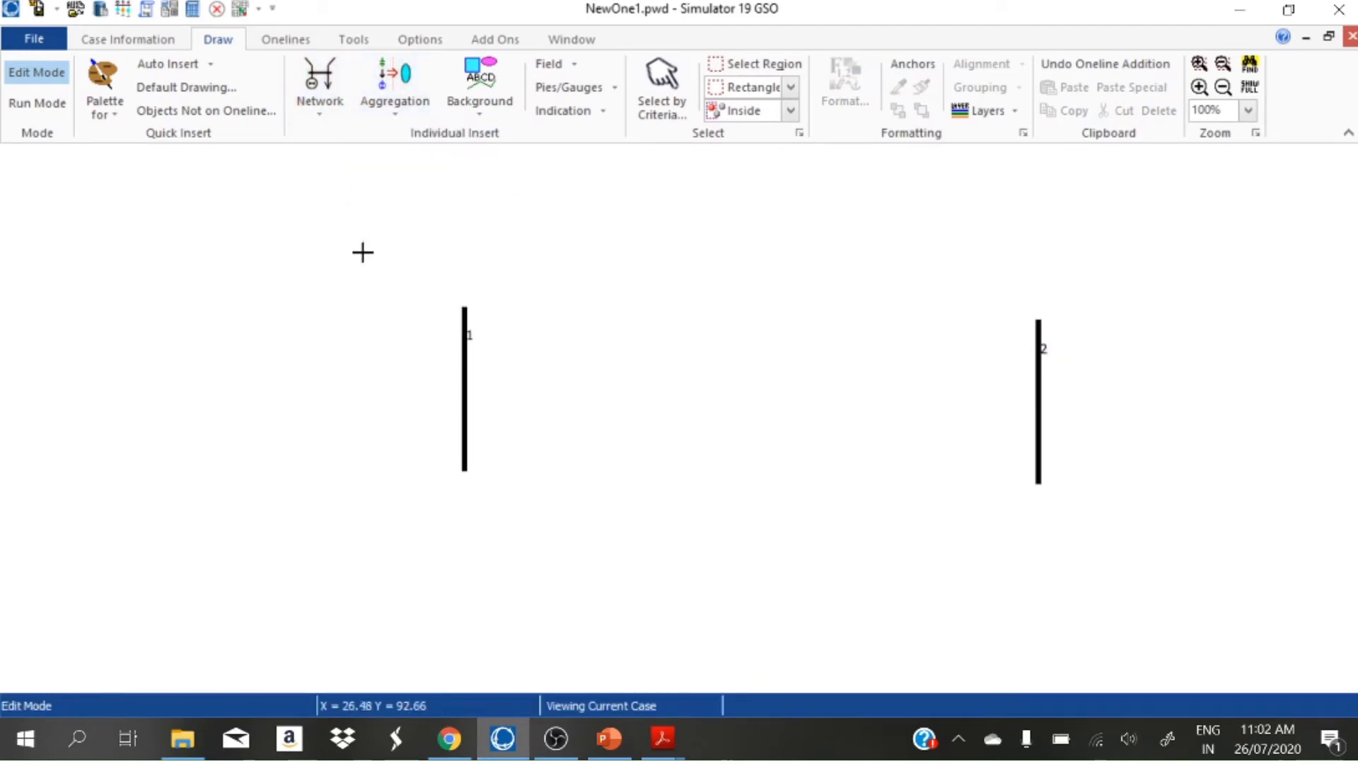
click(467, 406)
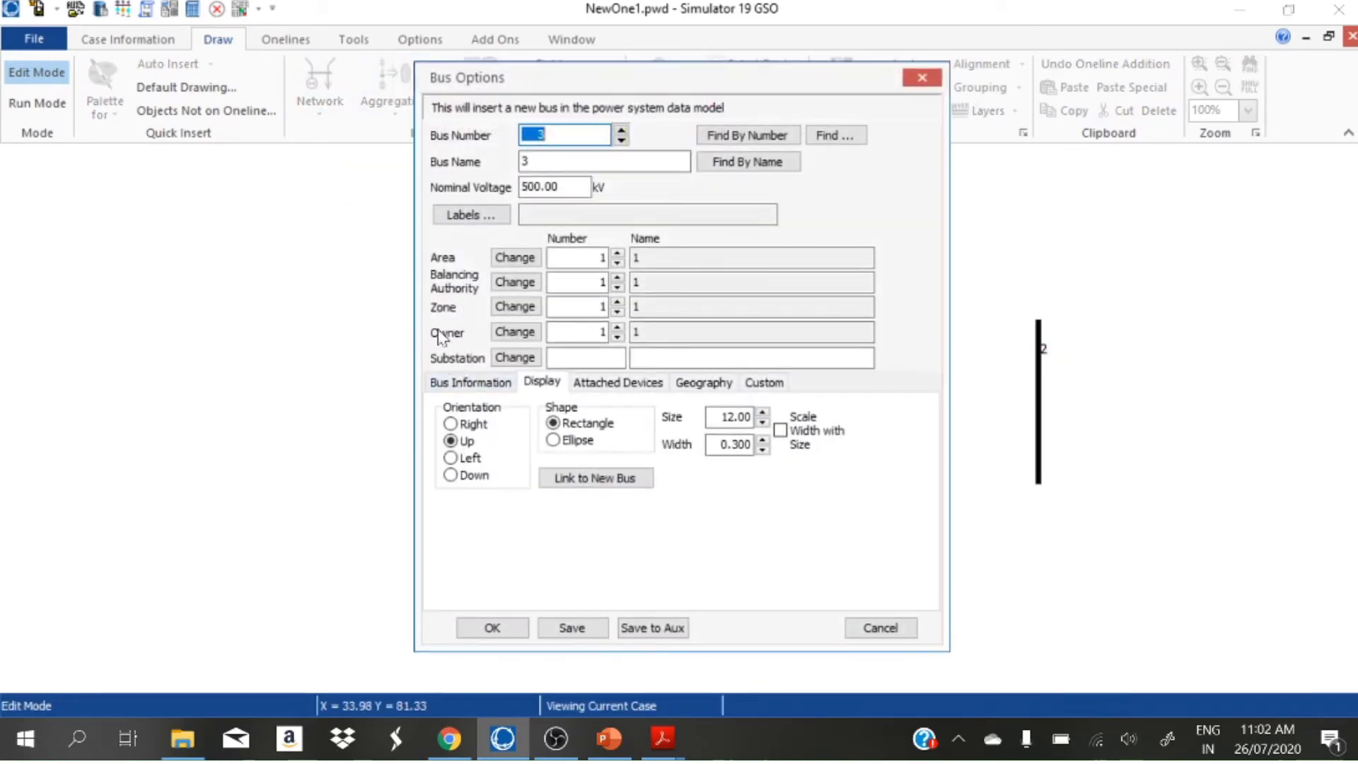
click(488, 629)
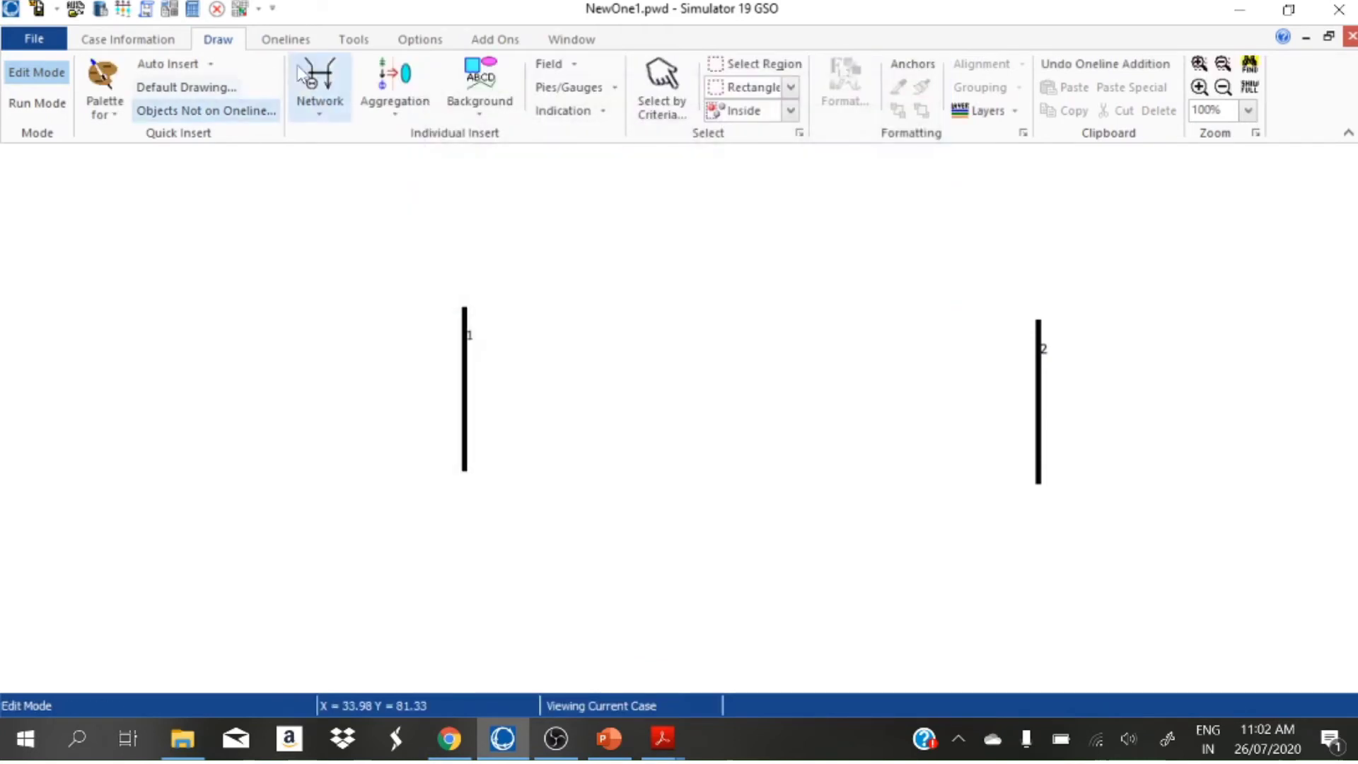
Insert a generator on the left side of bus 1 with an MW setpoint of 0.
click(319, 106)
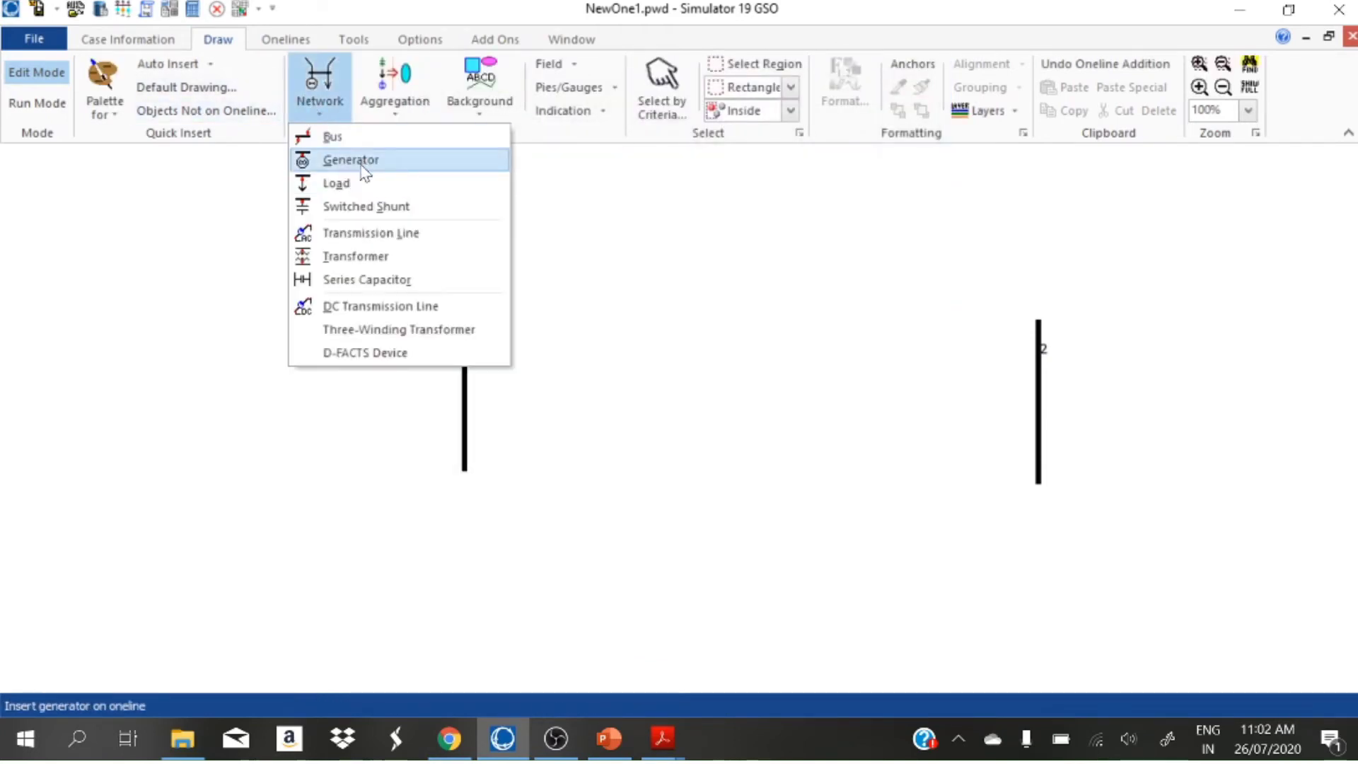
click(362, 161)
click(459, 383)
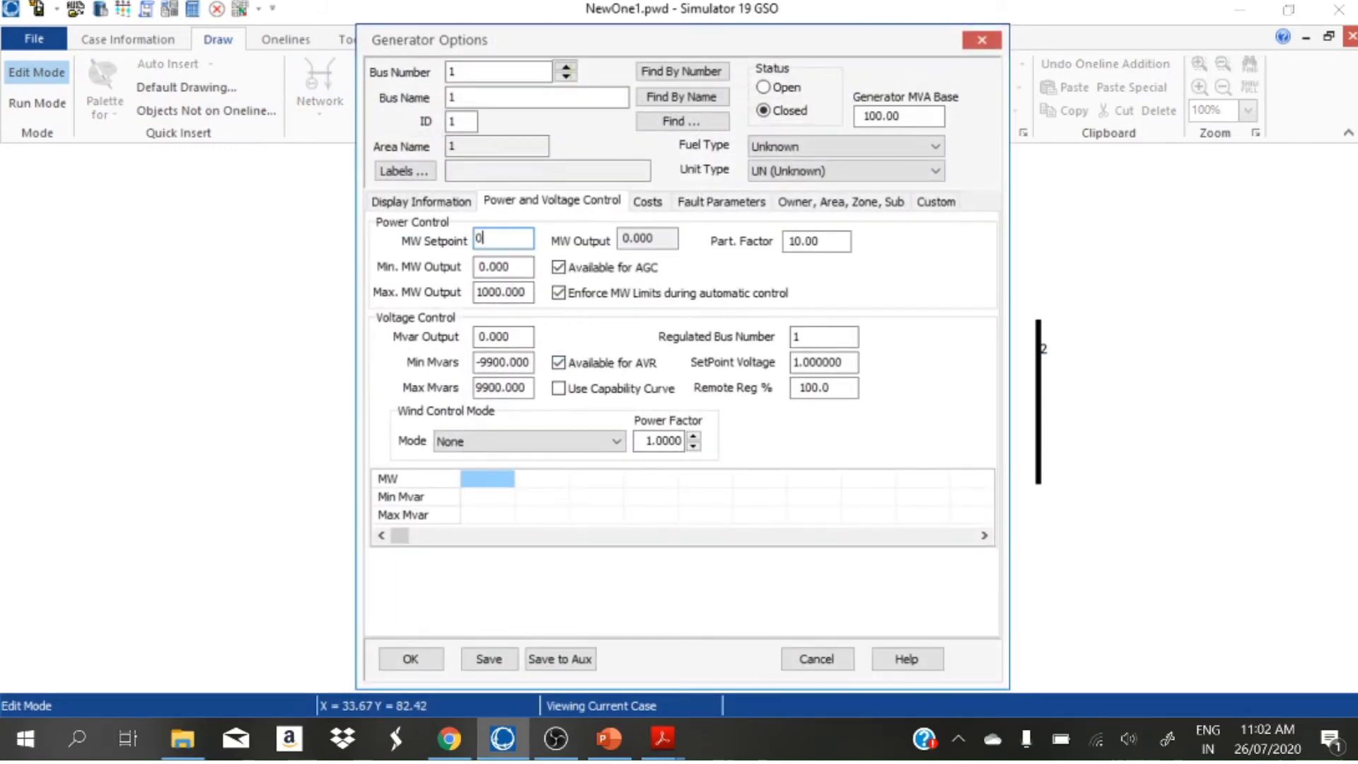
click(405, 658)
Insert a load on the right side of bus 2 with a constant power MW value of 500.
click(317, 113)
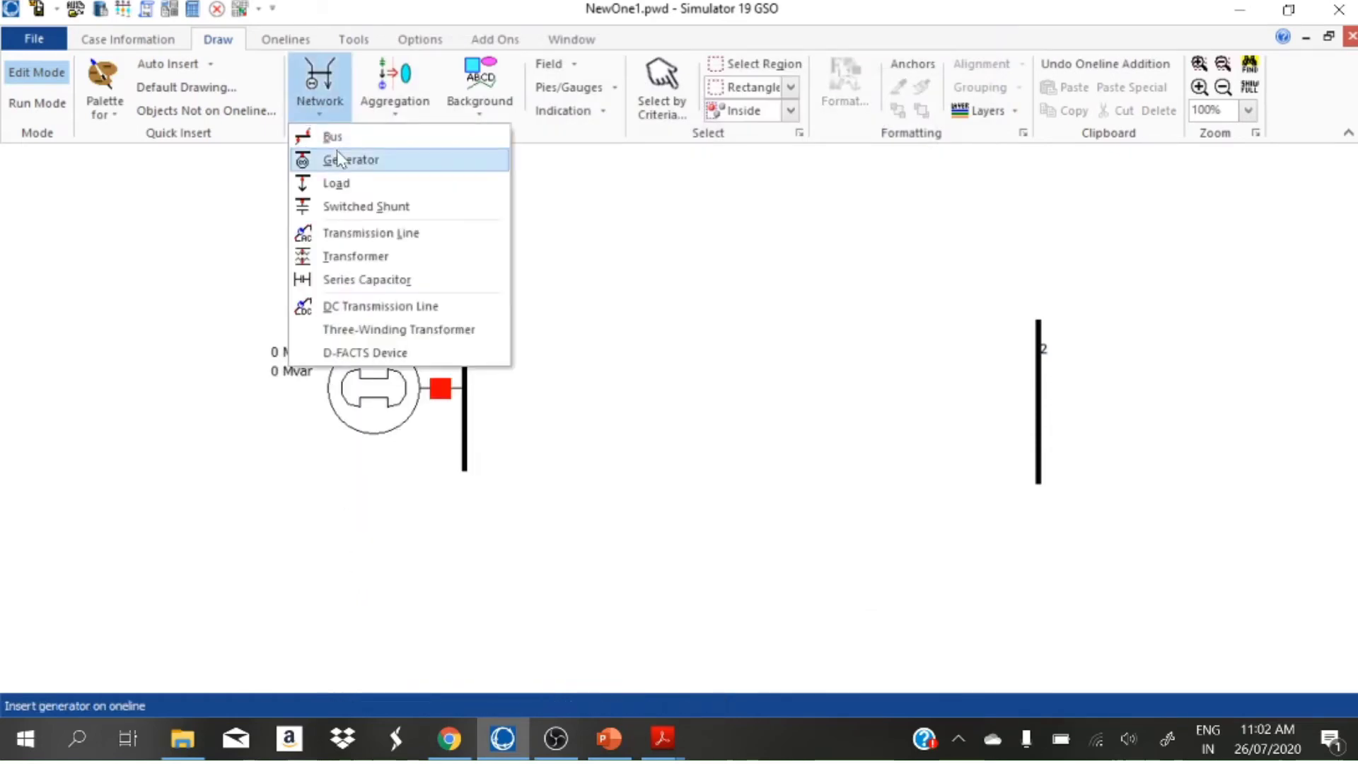
click(336, 183)
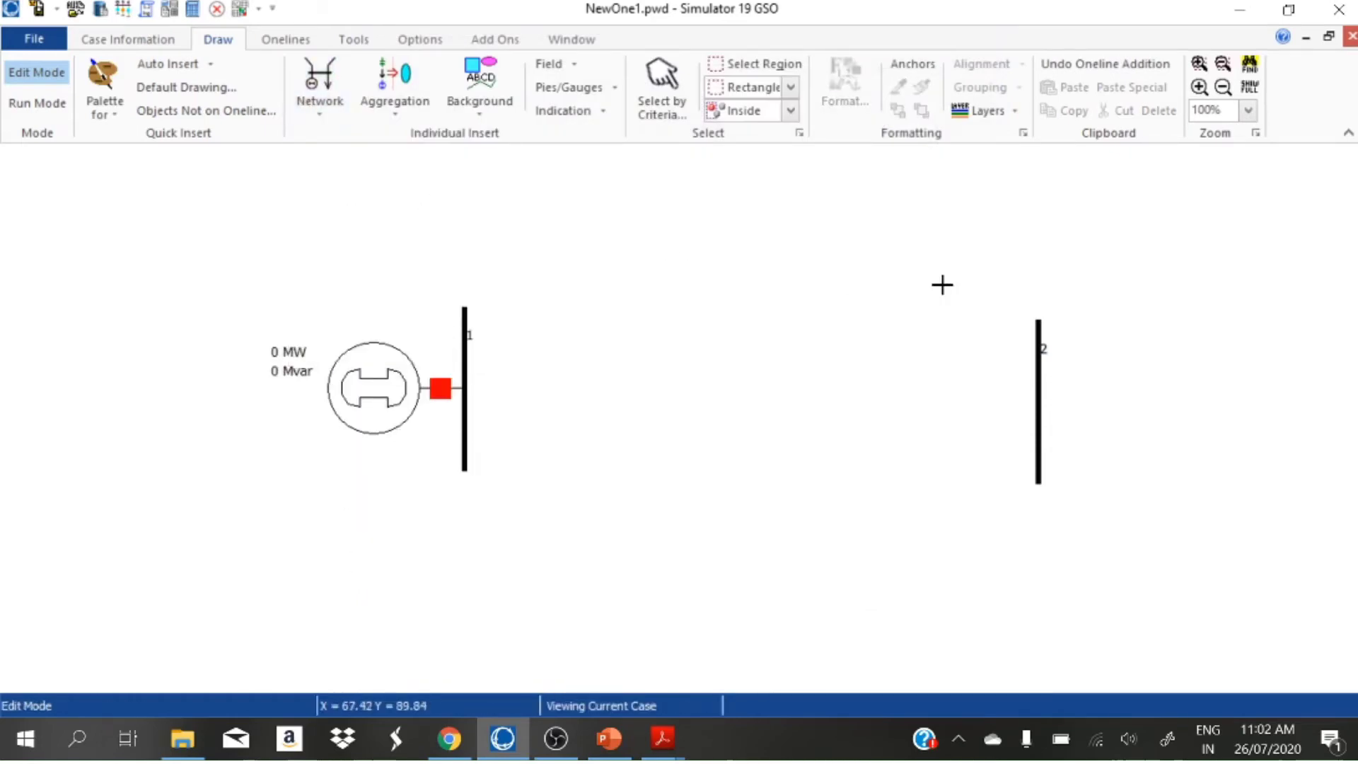
click(1041, 396)
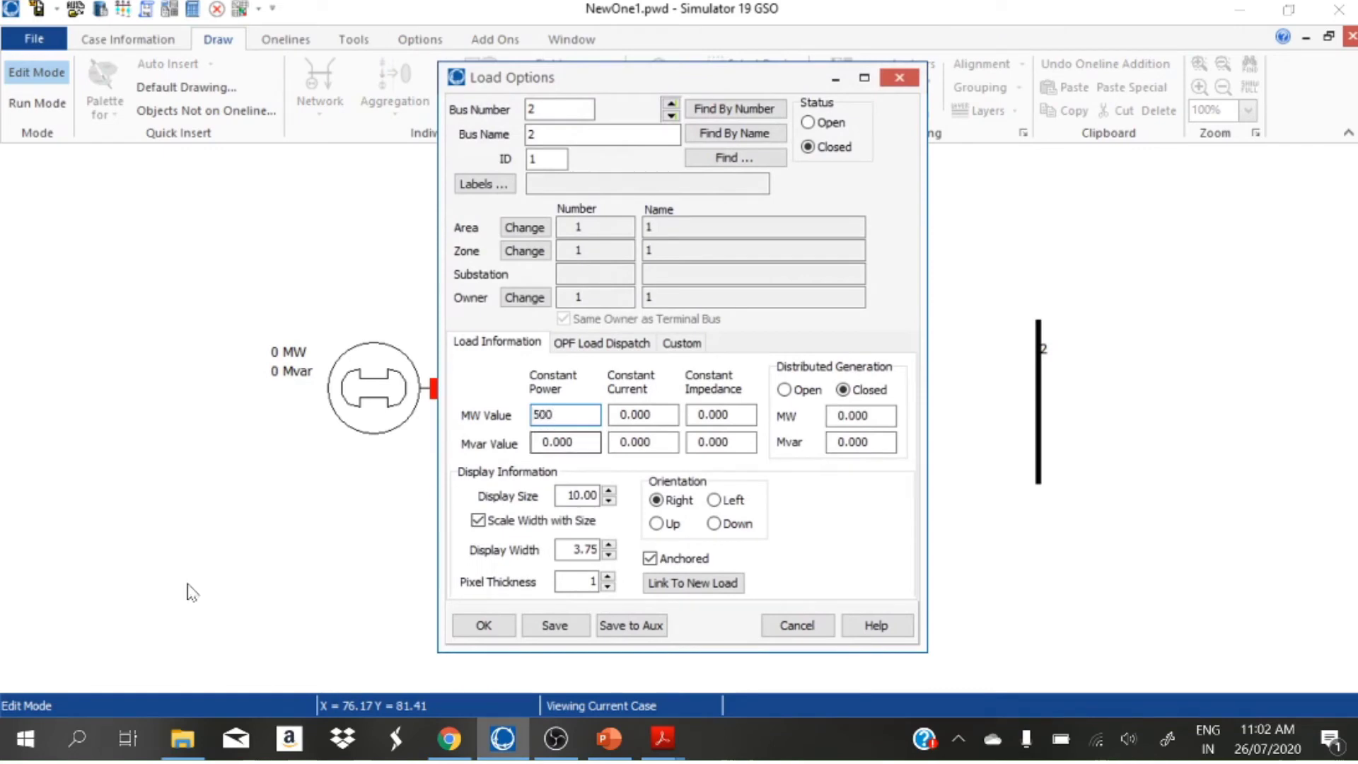
click(484, 625)
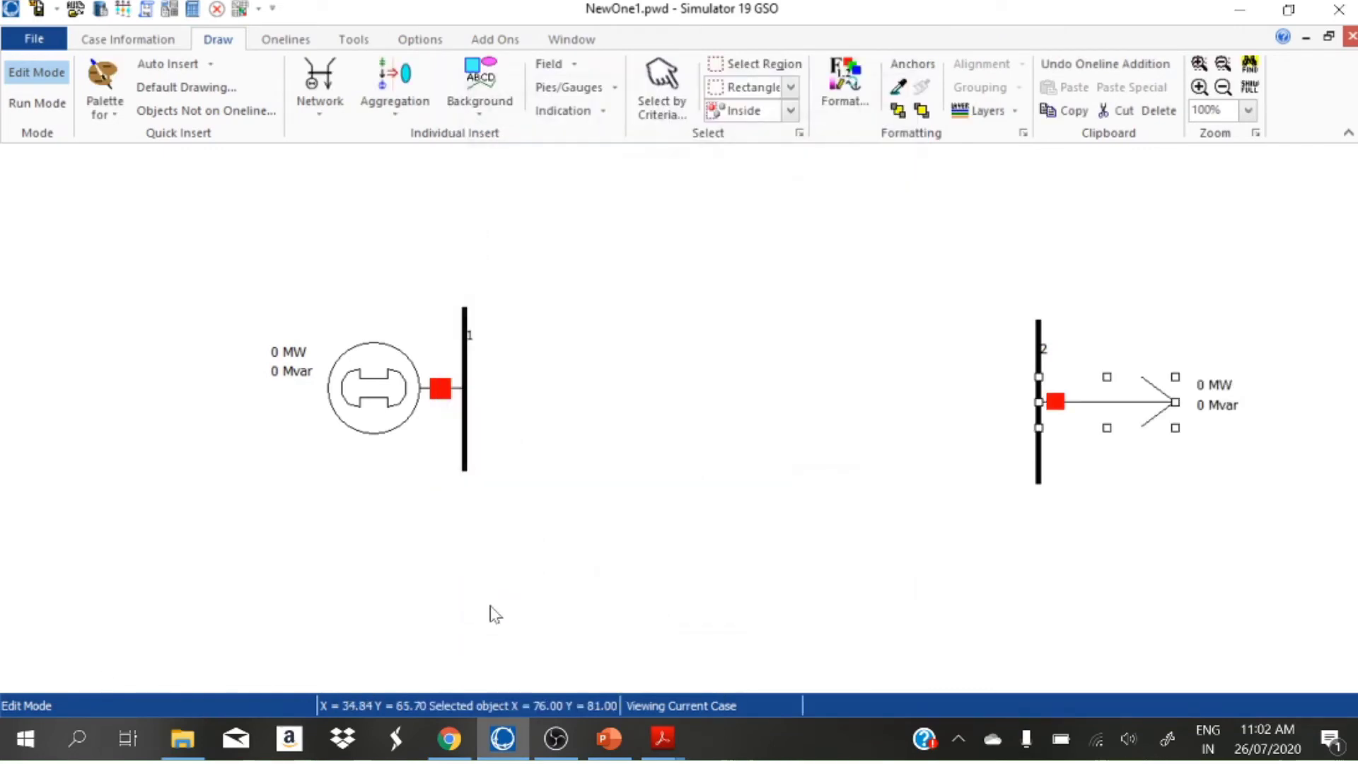
Draw a horizontal transmission line from the middle of bus 1 to bus 2.
click(317, 120)
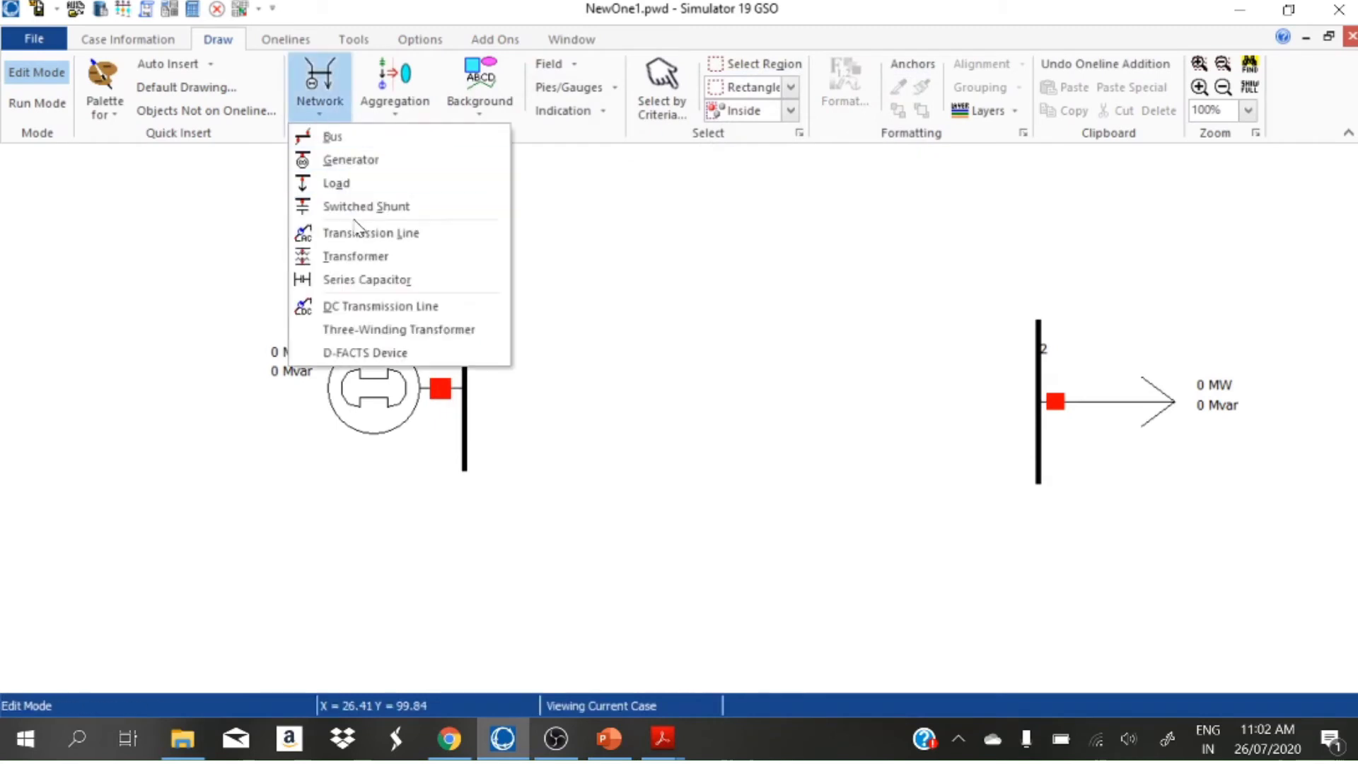
click(369, 231)
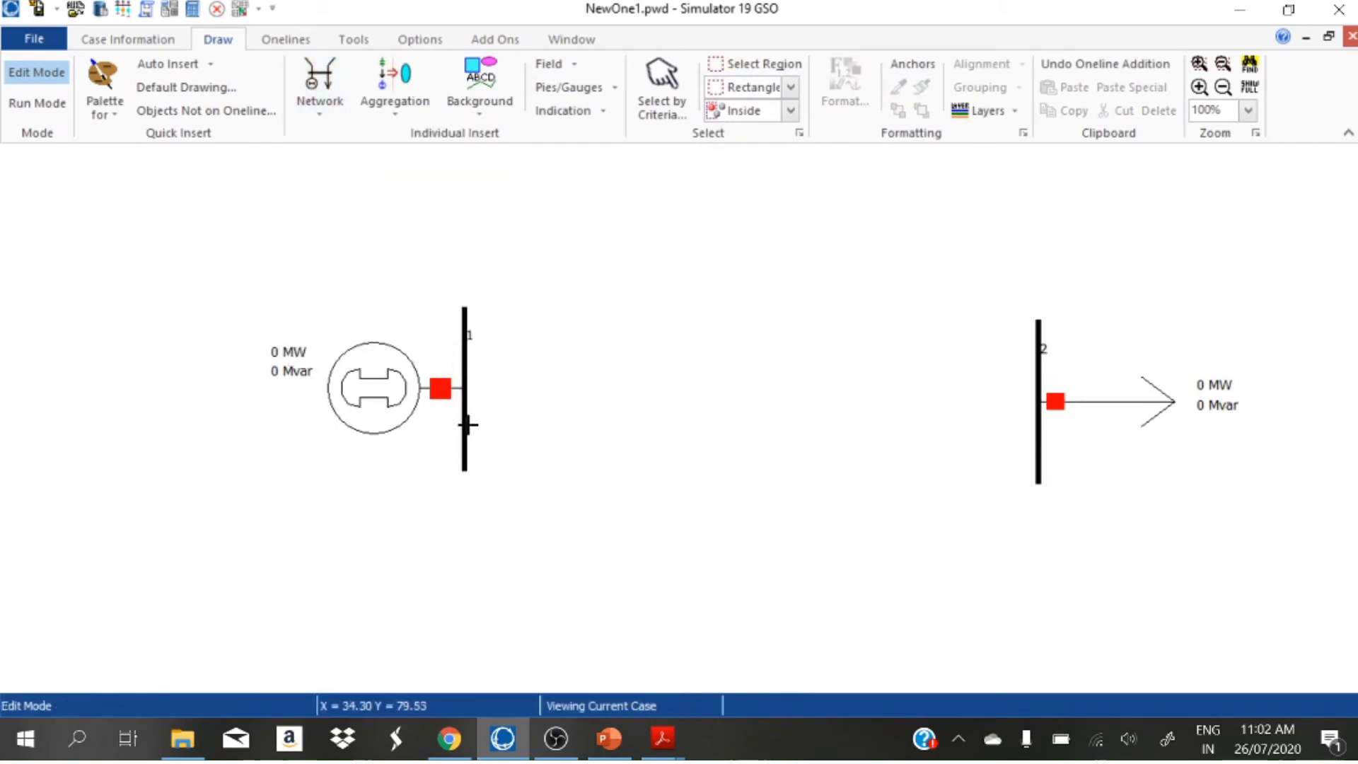
click(468, 387)
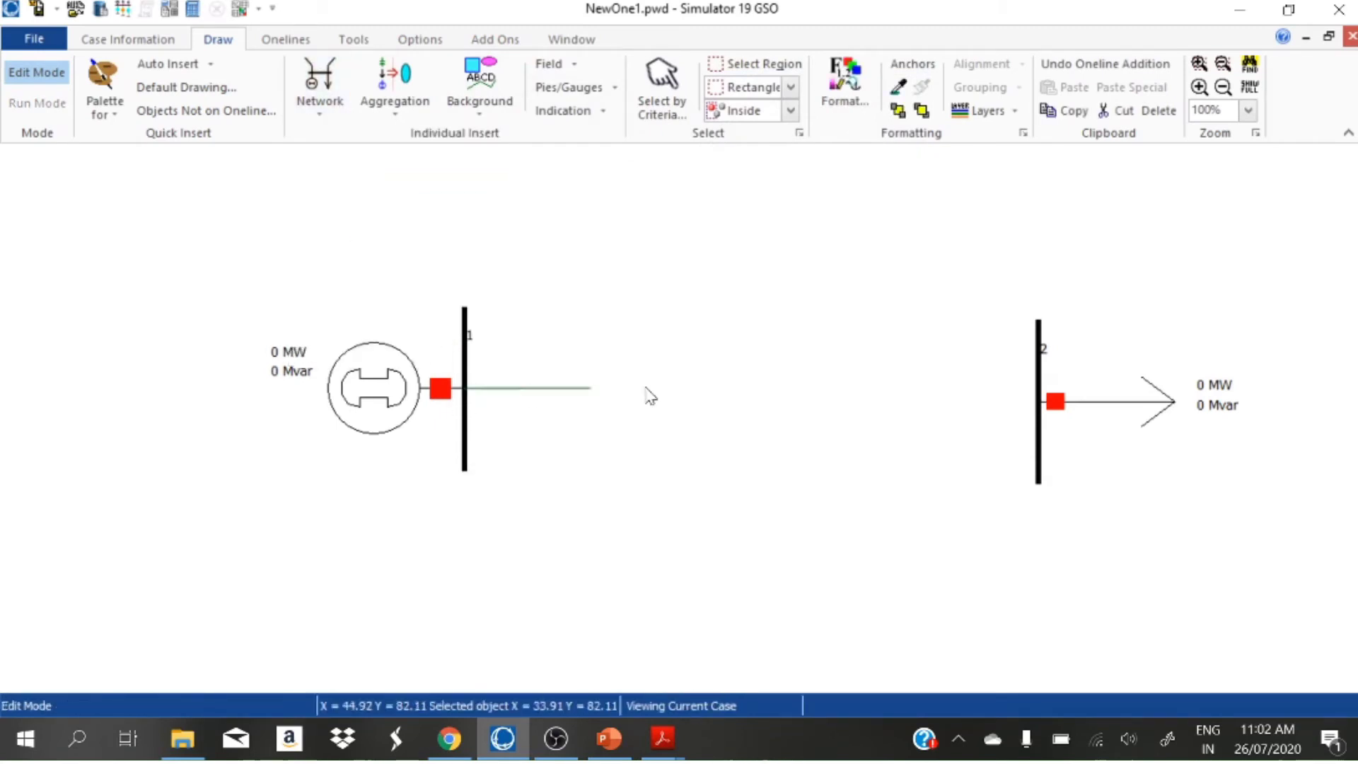
double_click(1038, 391)
In the line's per-distance impedance calculator, switch the length units to kilometers with value conversion and set the line length to 300 km.
click(341, 412)
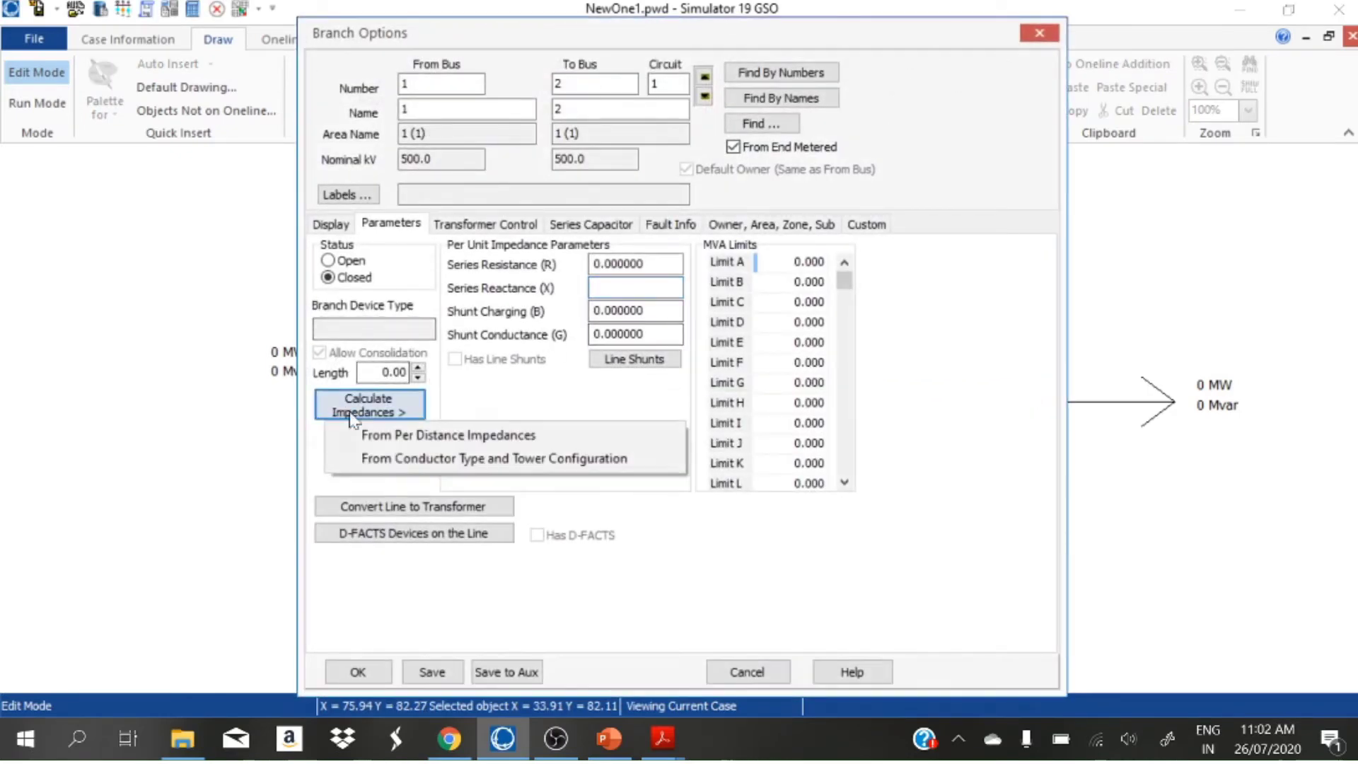
click(367, 435)
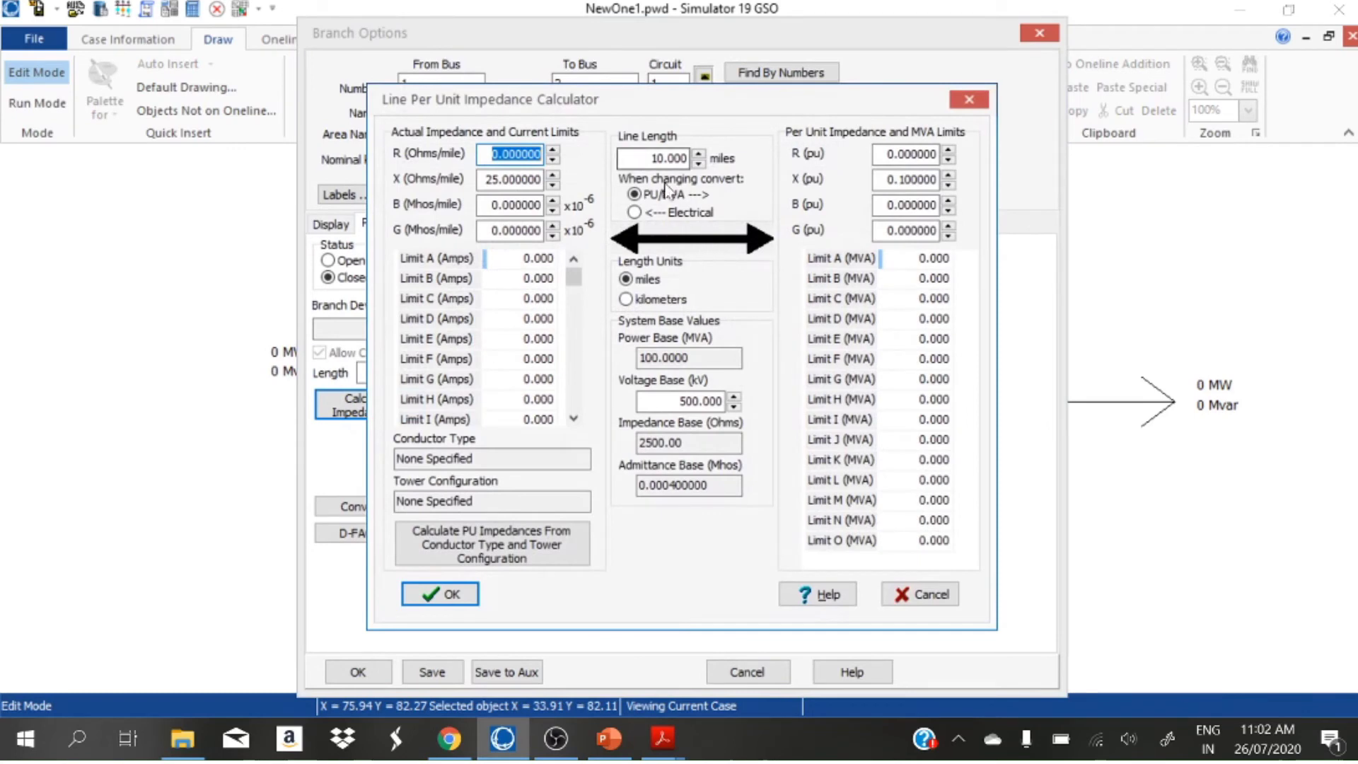
click(643, 299)
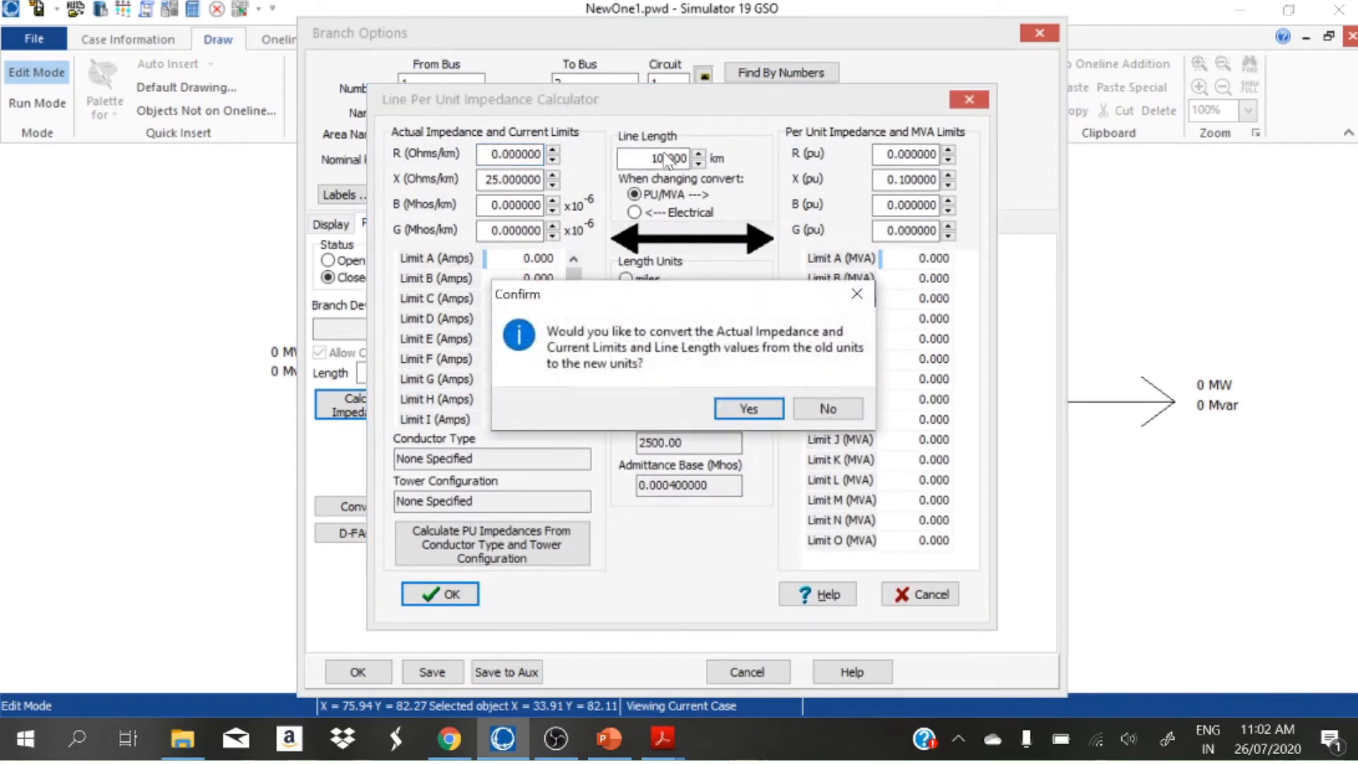
click(739, 413)
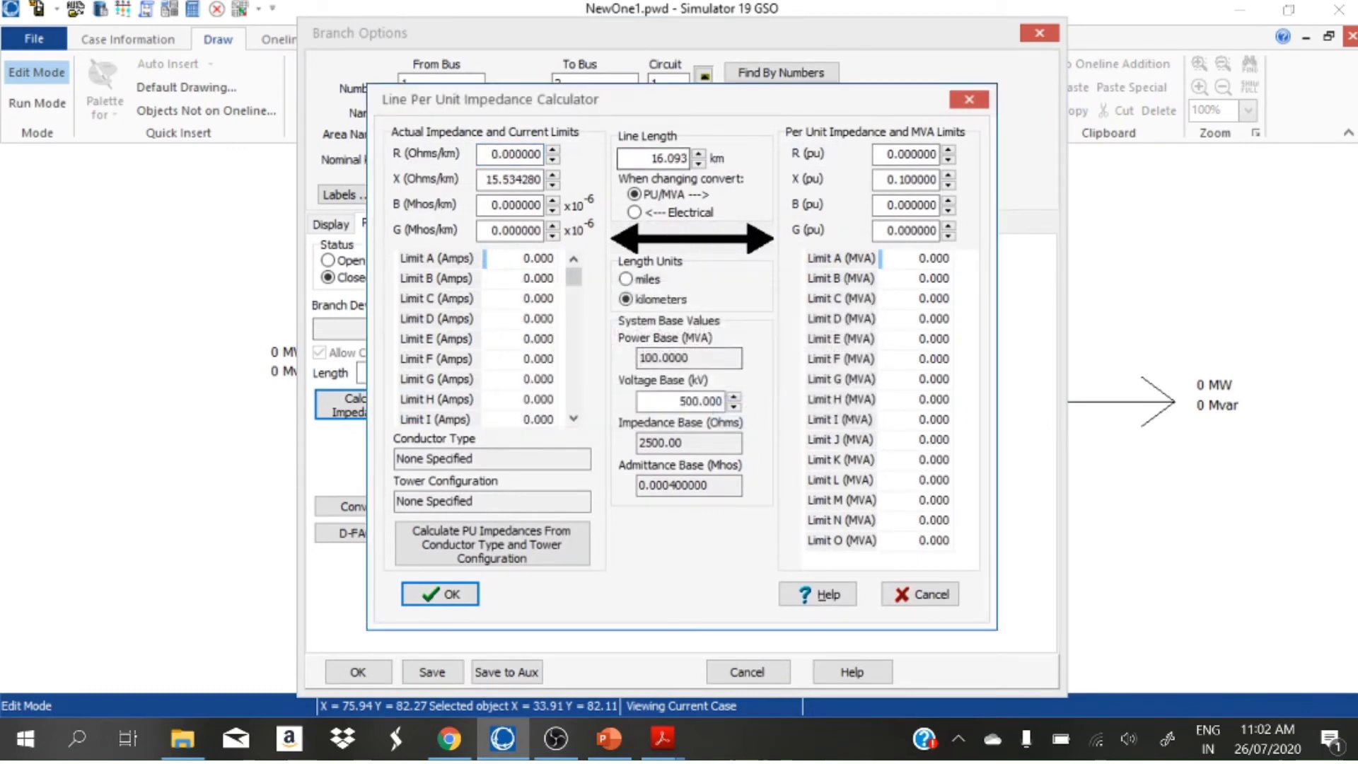
text(300)
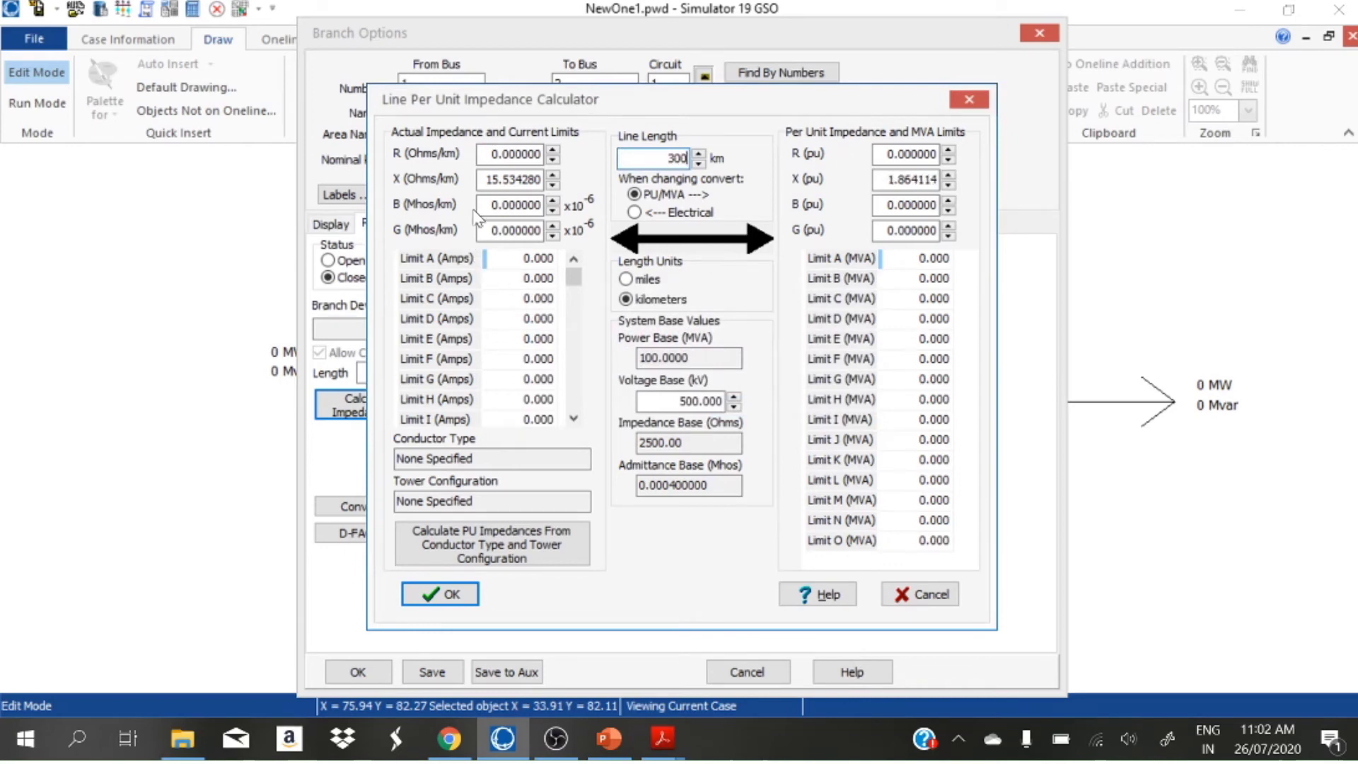
Set the line's X to 0.34 Ohms/km and B to 4.5 x10^-6 Mhos/km, accept the branch, and delete its Amps pie chart.
drag(485, 180, 543, 180)
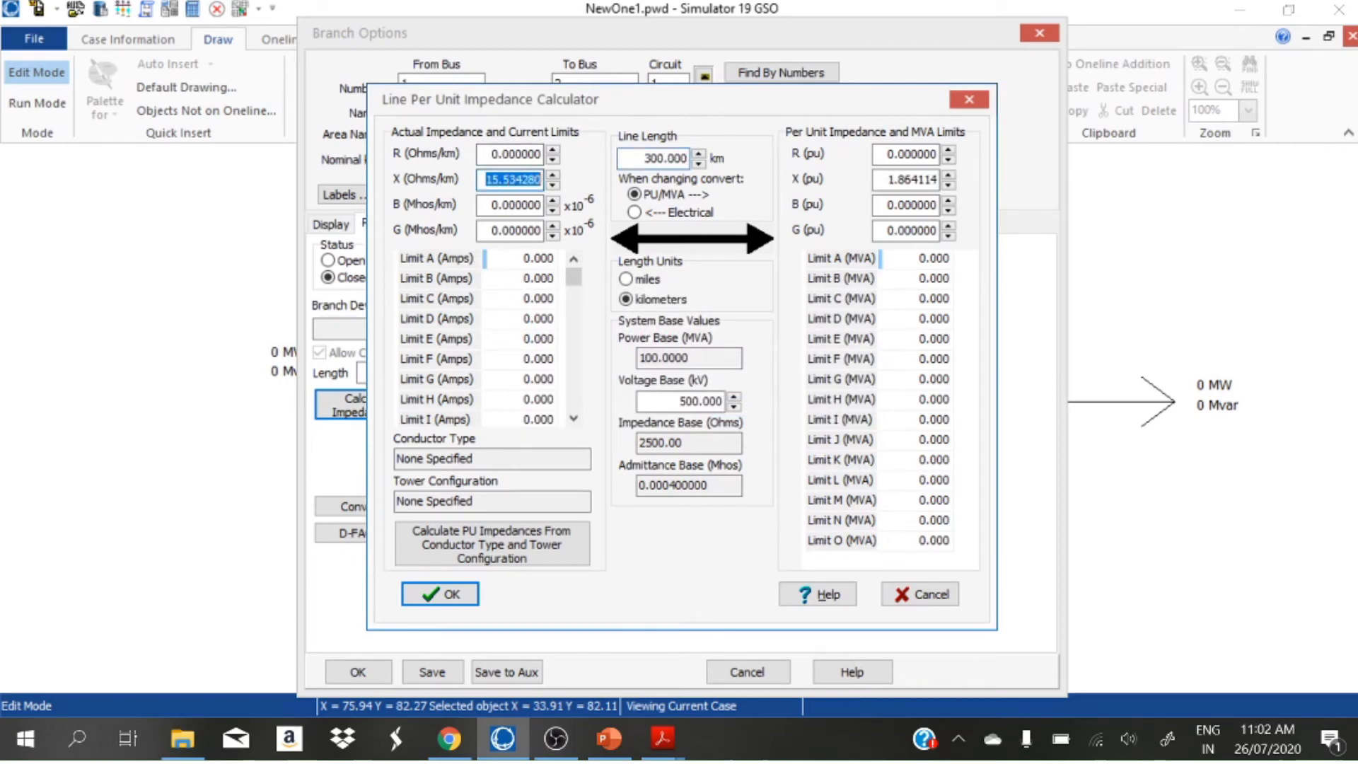
text(0.34)
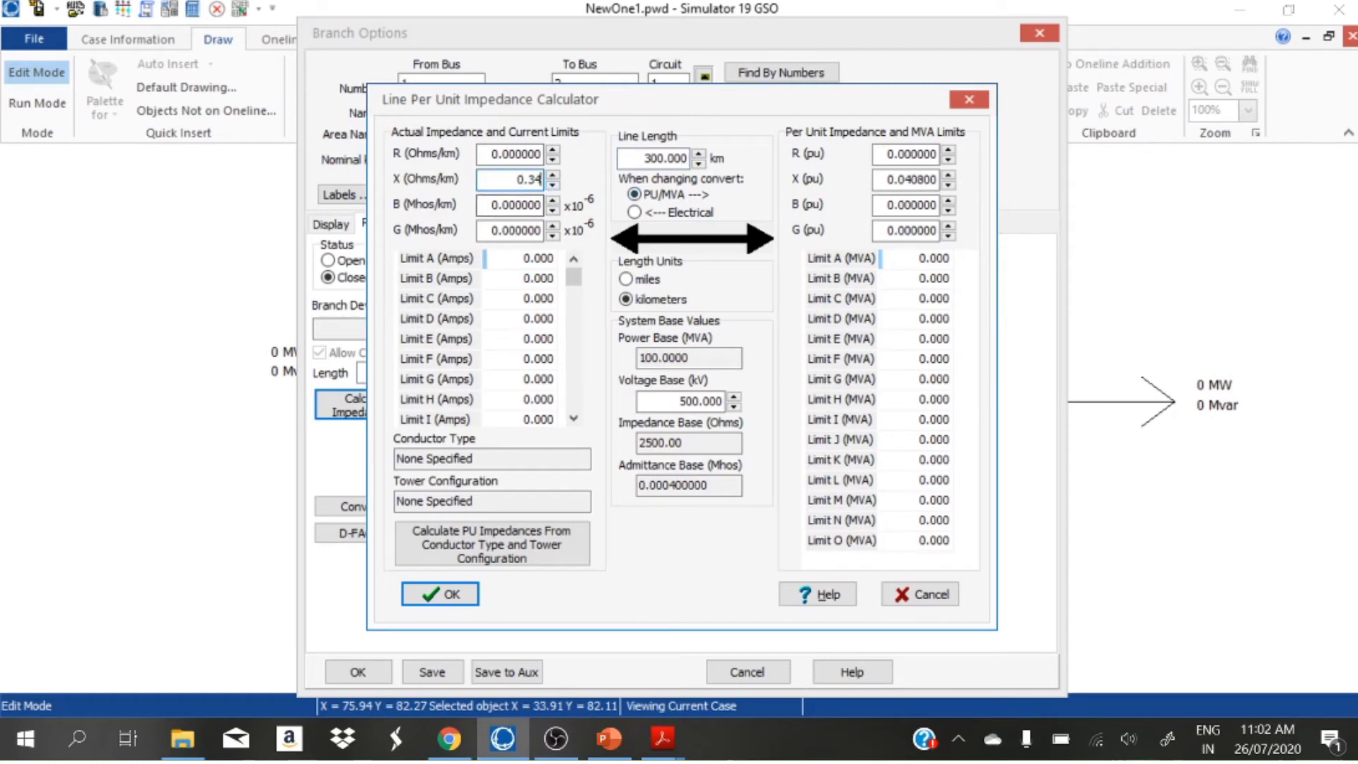
key(Tab)
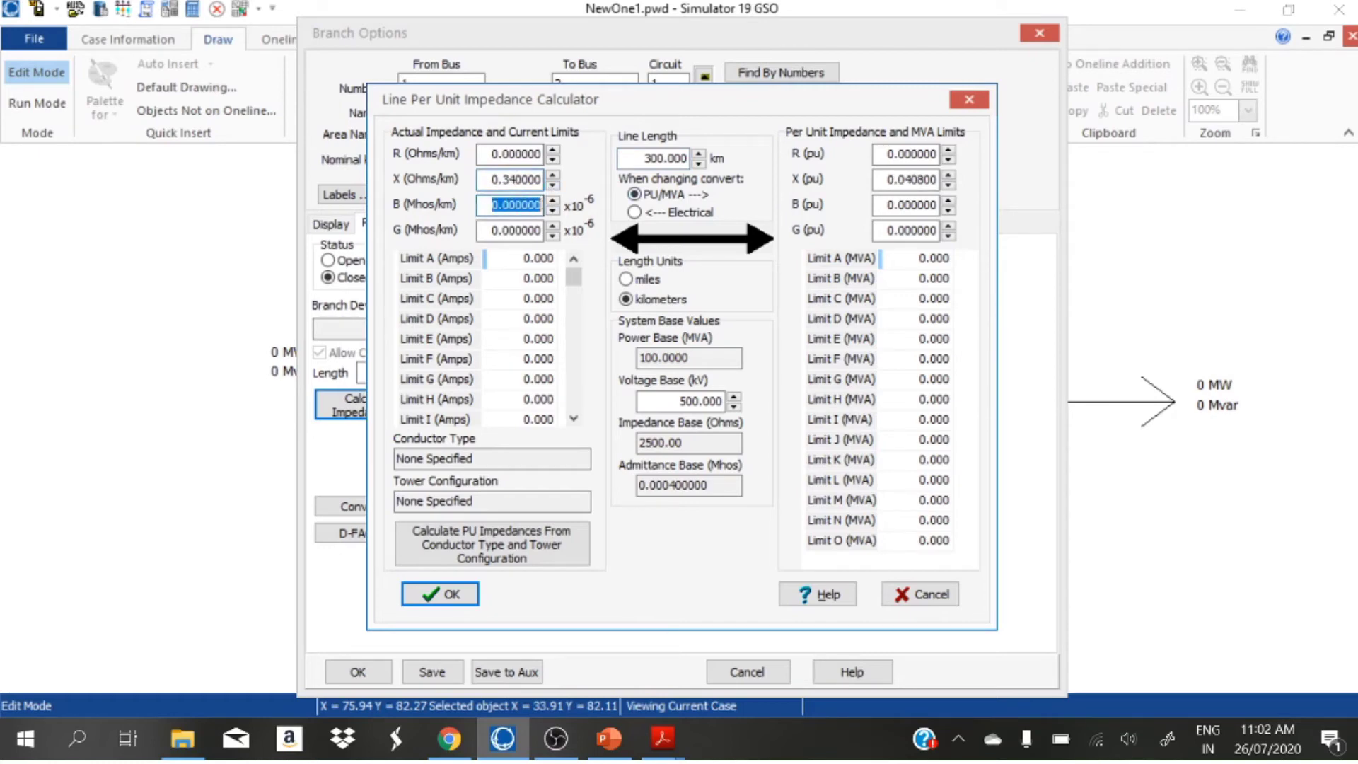
text(4)
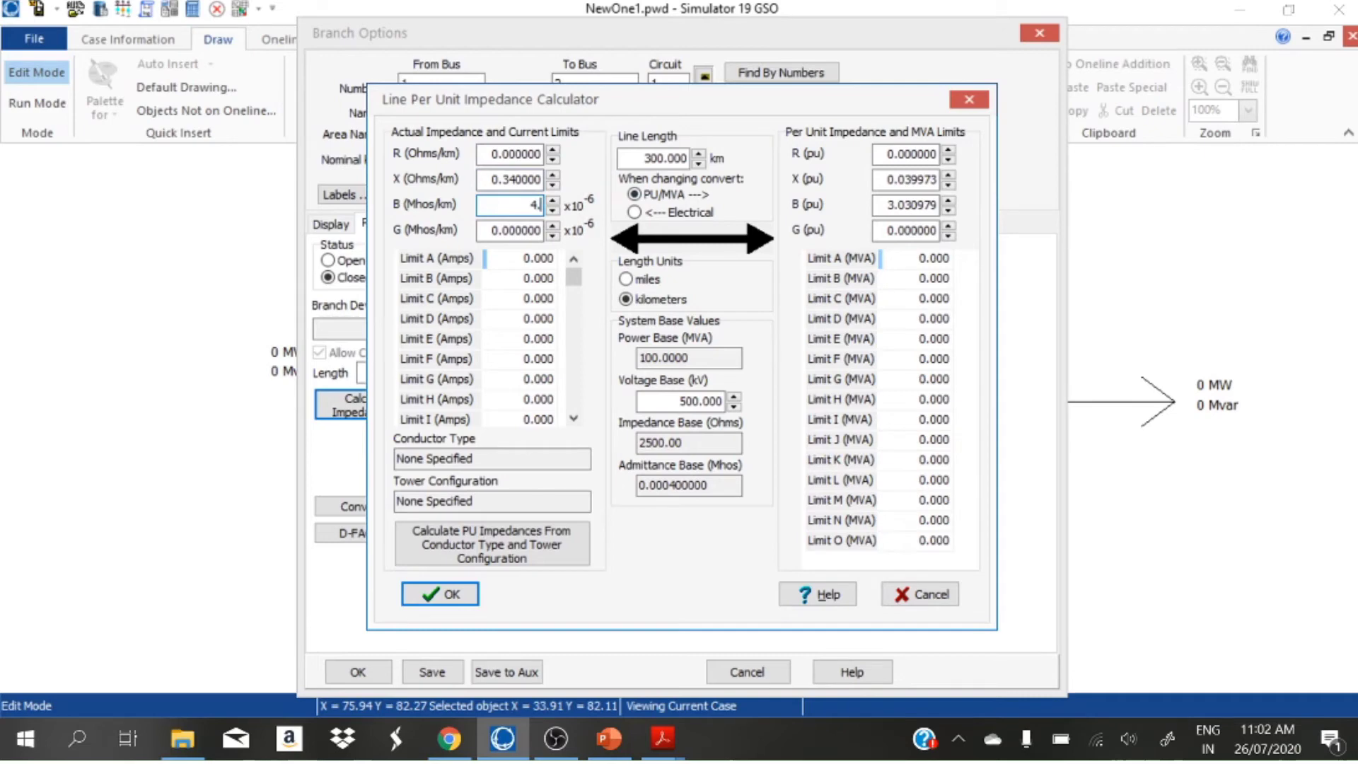
text(.5)
click(440, 594)
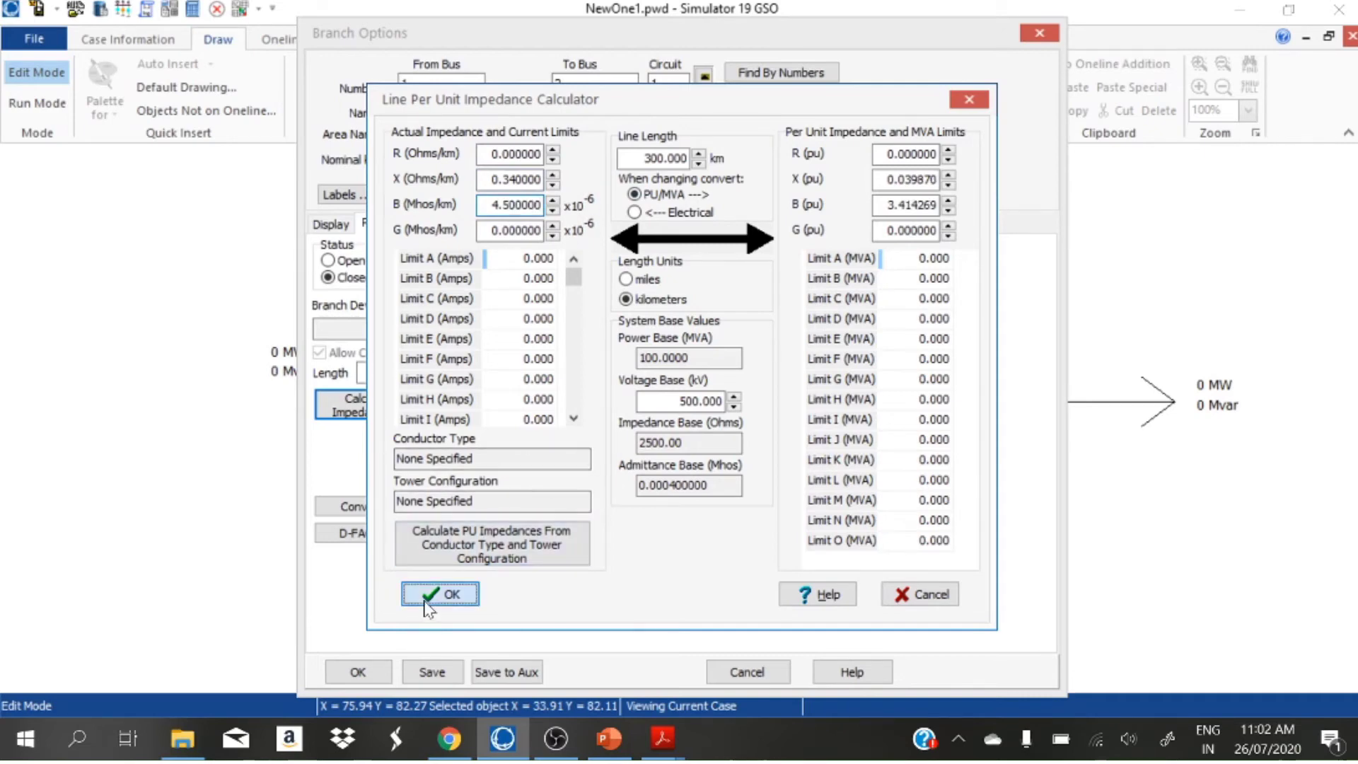
click(368, 676)
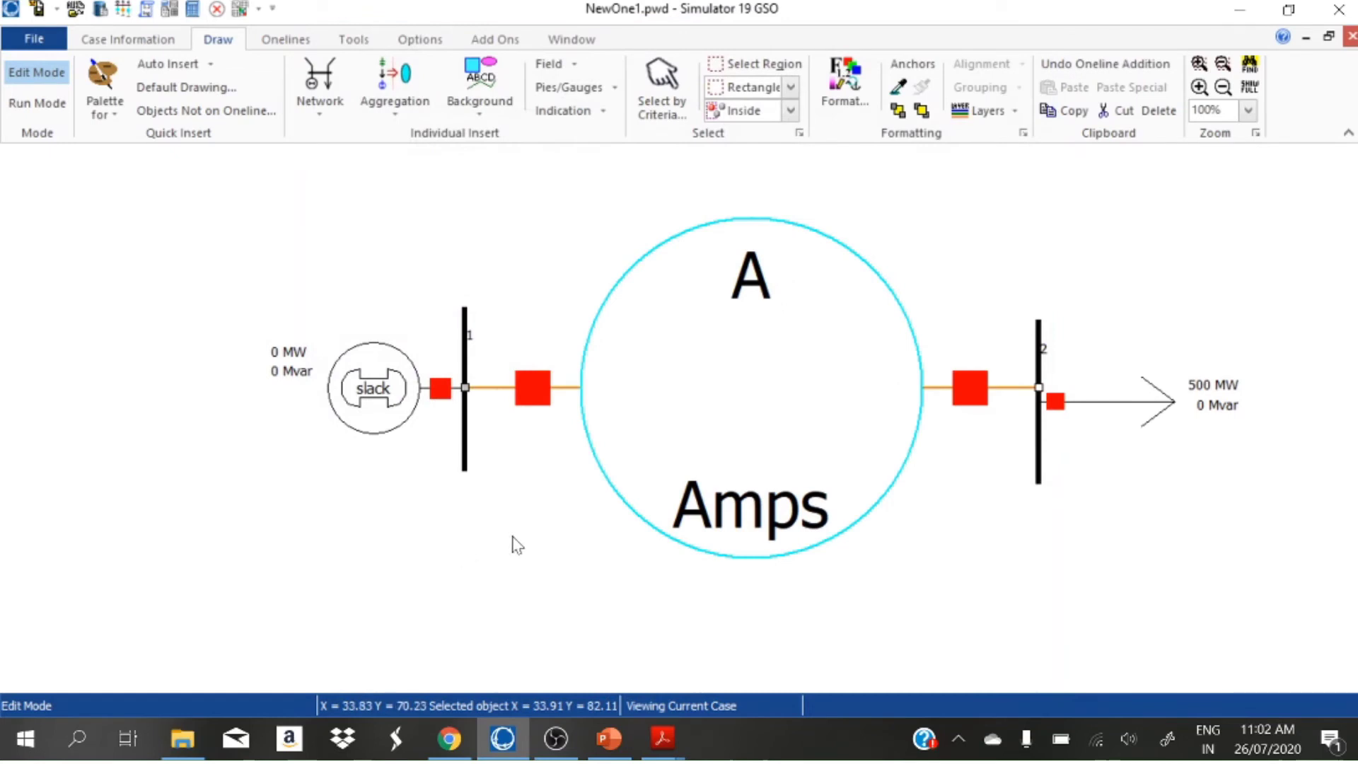
click(855, 532)
key(Delete)
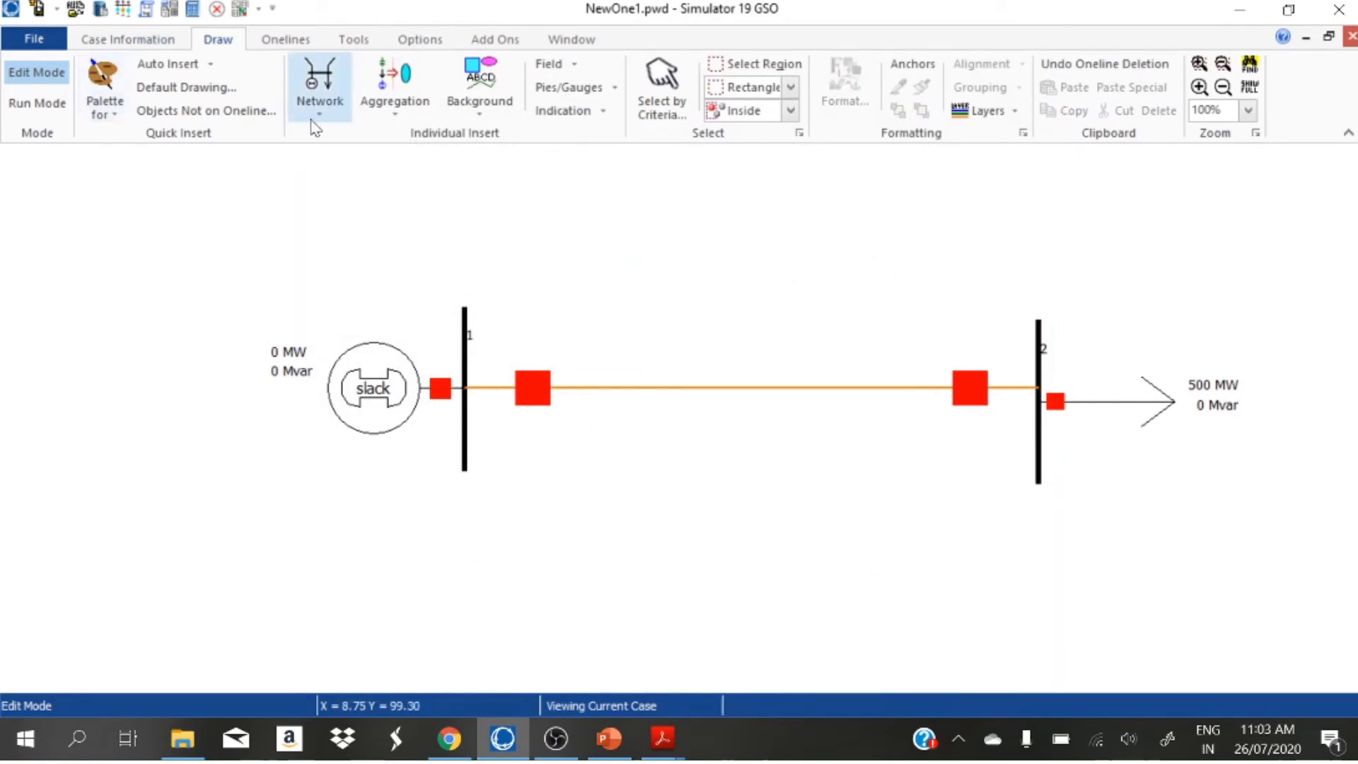
Insert a continuous-control switched shunt at the lower end of bus 2 with 25 steps of -5 Mvar, and briefly try Run Mode.
click(314, 128)
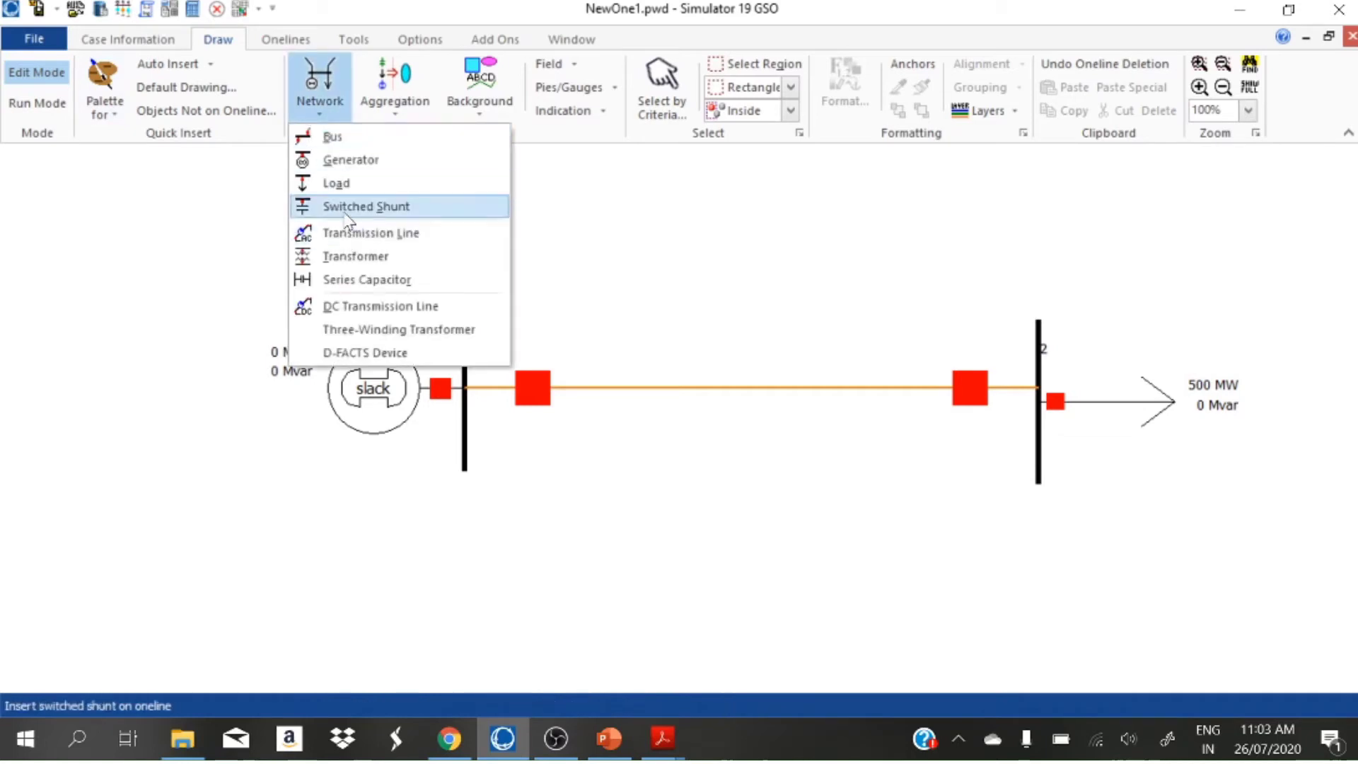
click(357, 206)
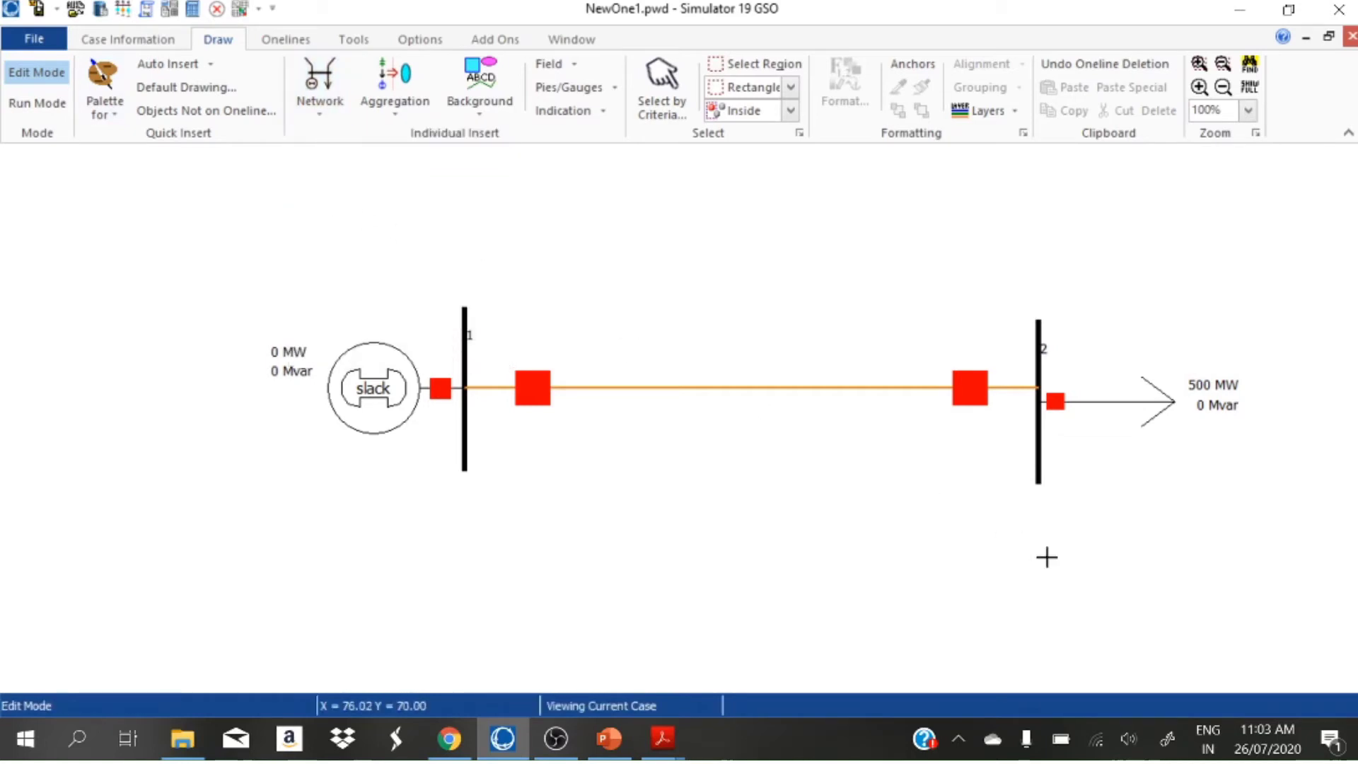
click(1038, 479)
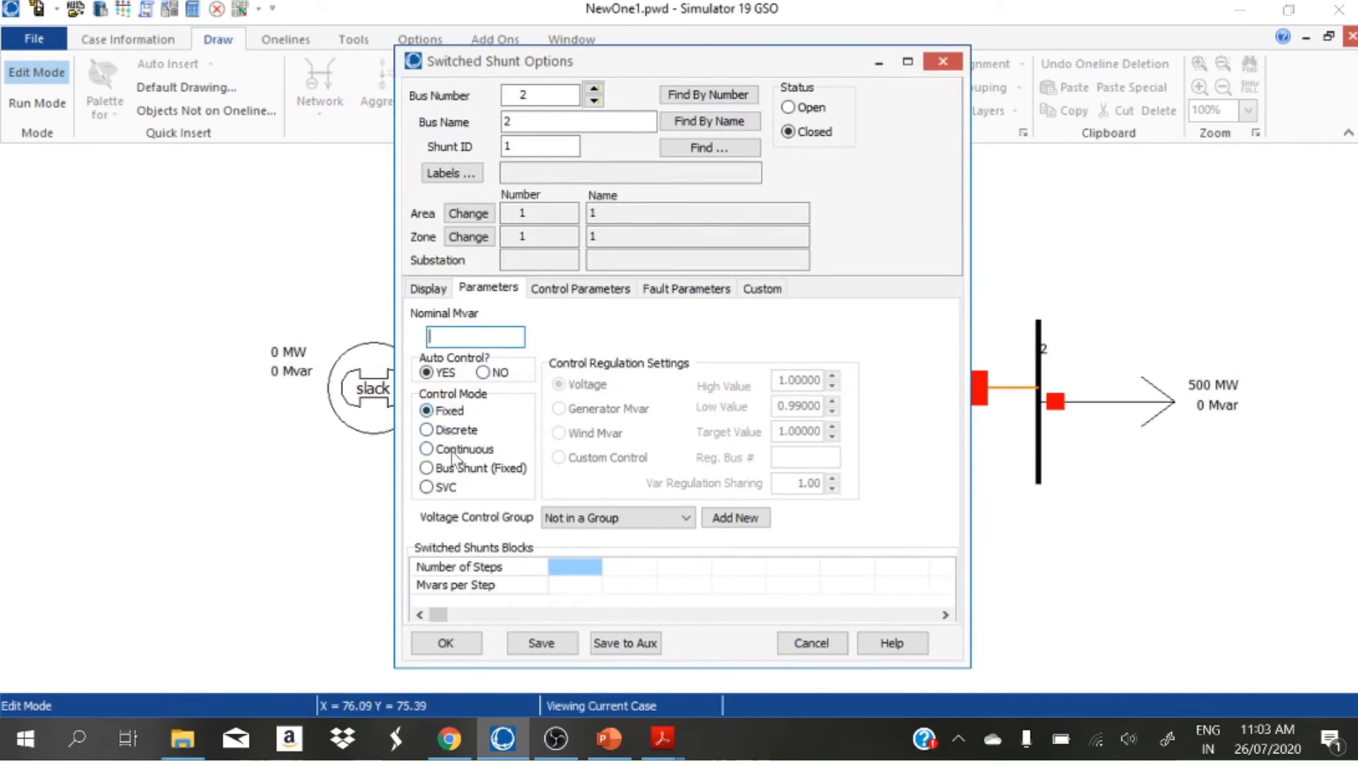
click(453, 451)
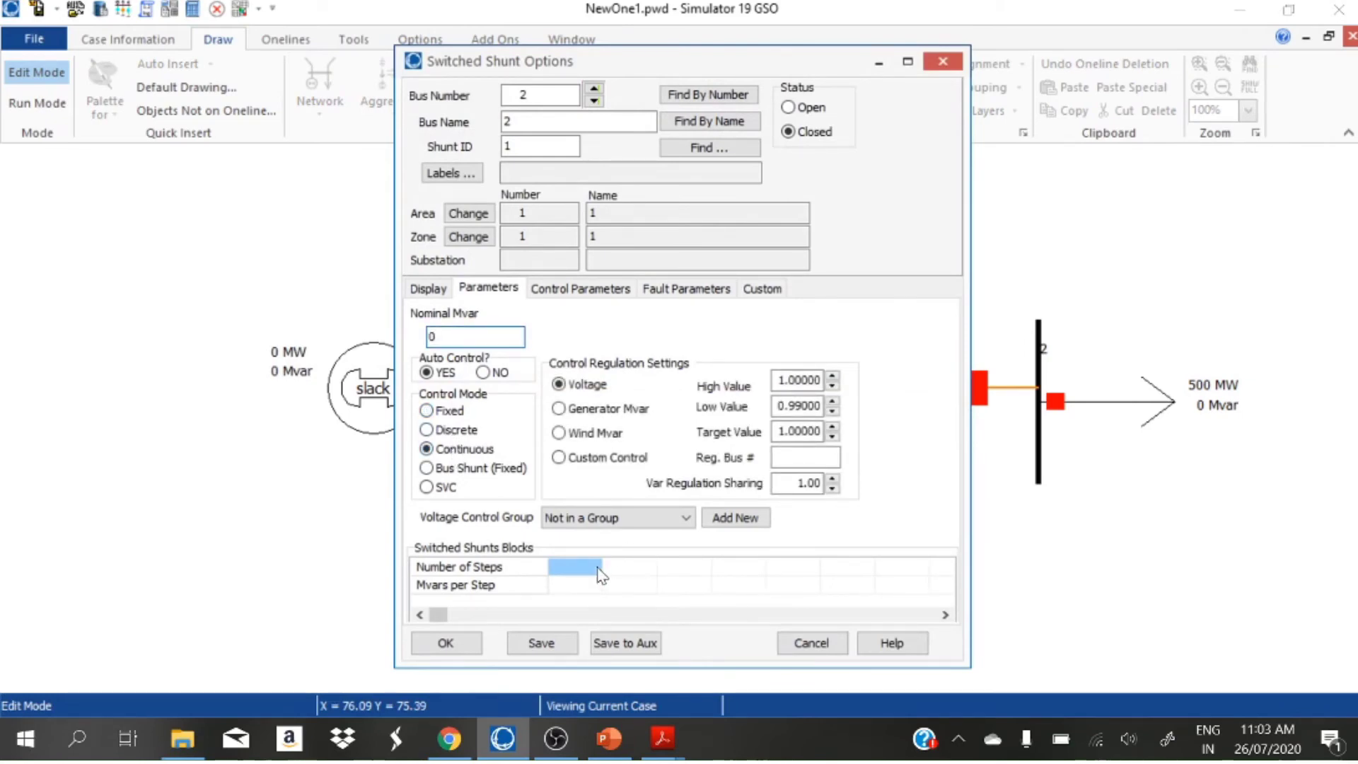
click(601, 574)
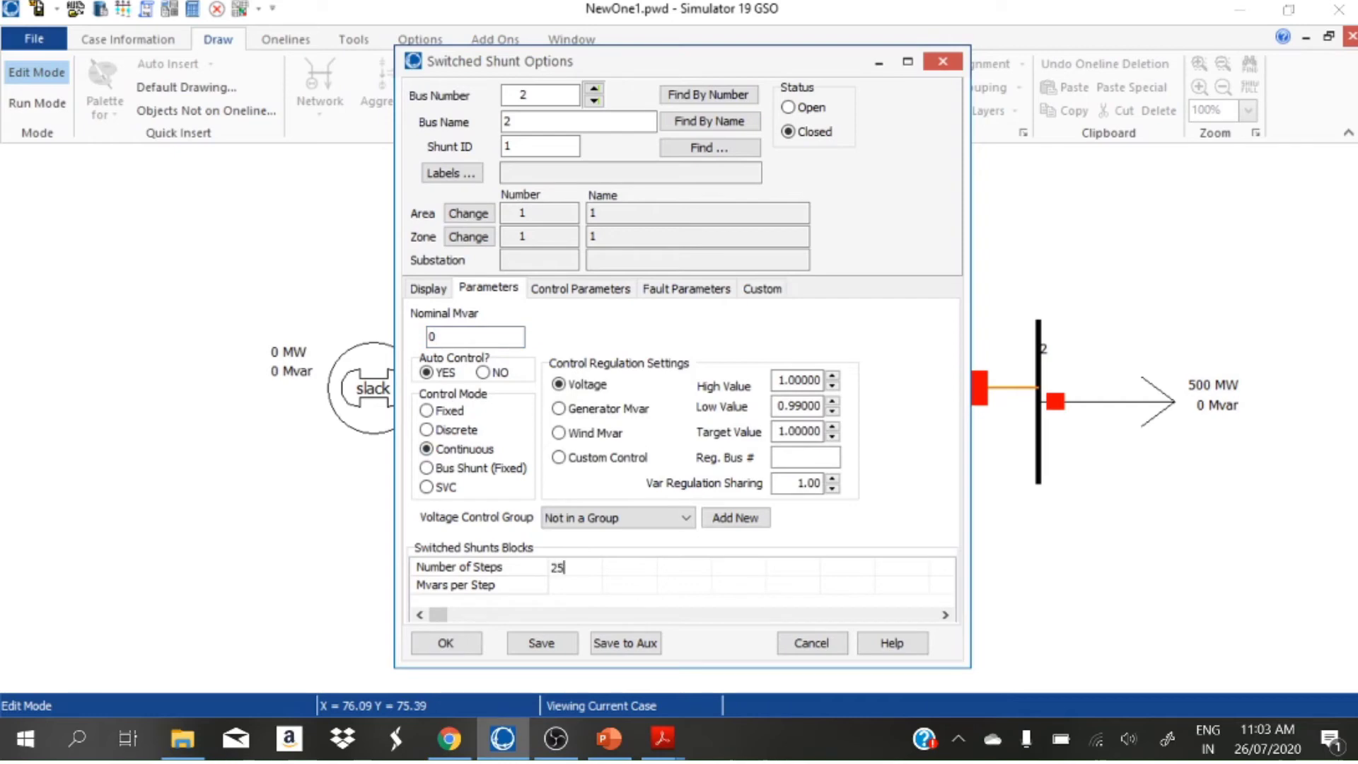
text(25)
click(570, 586)
text(-5)
click(446, 644)
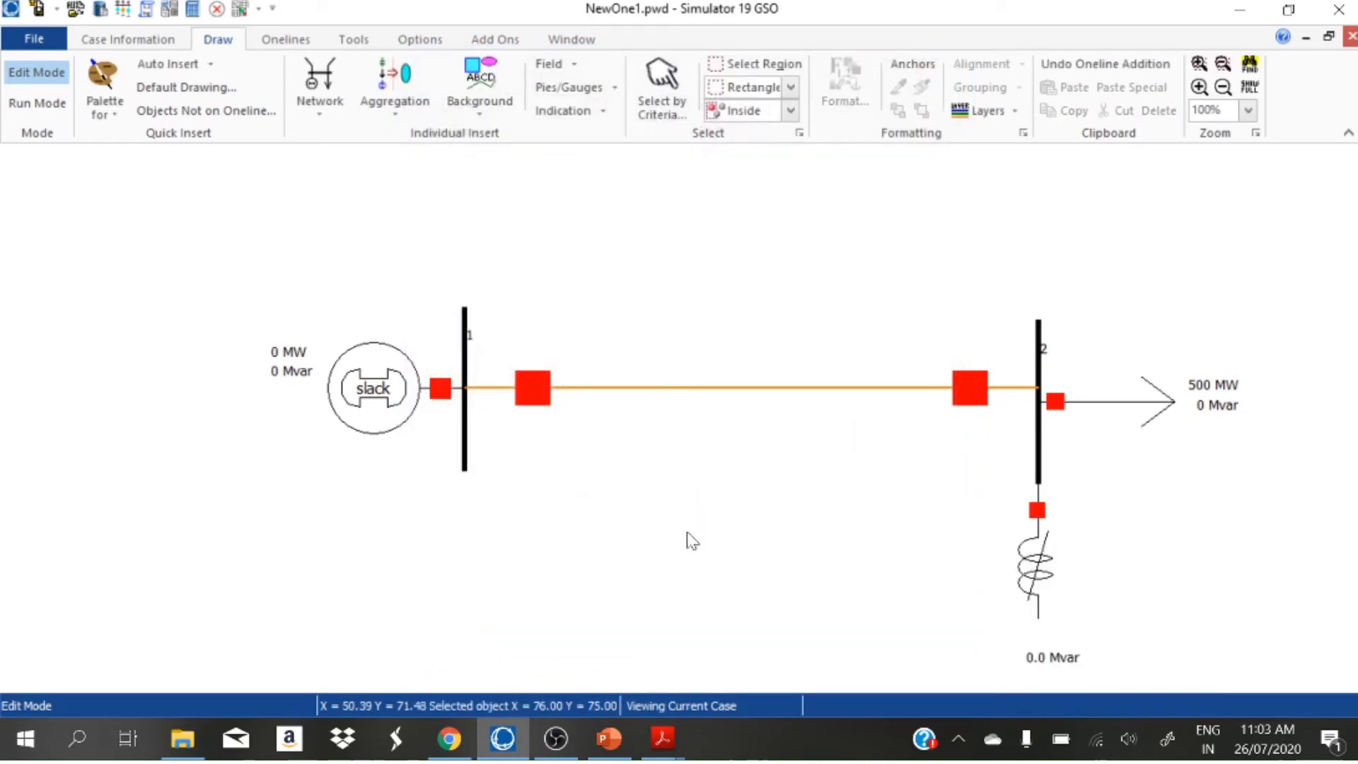
click(29, 105)
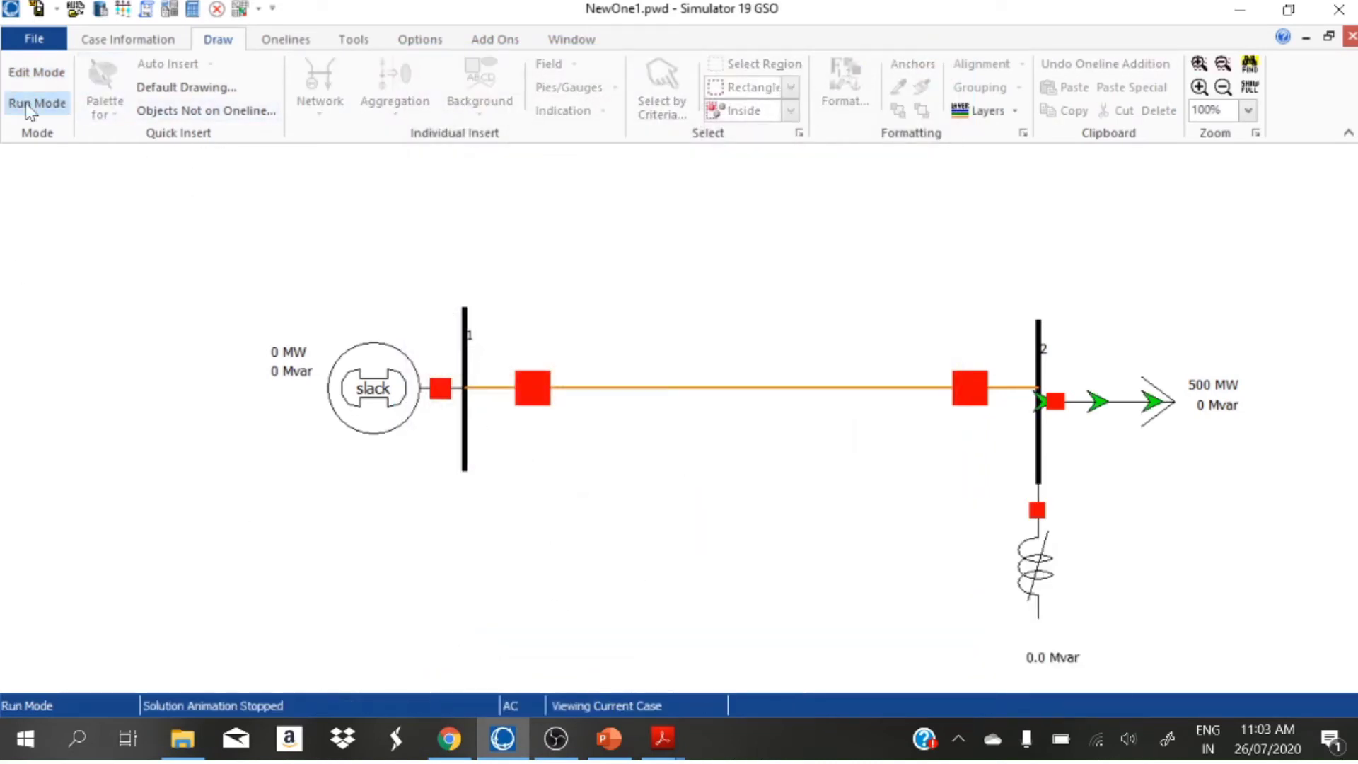
click(37, 73)
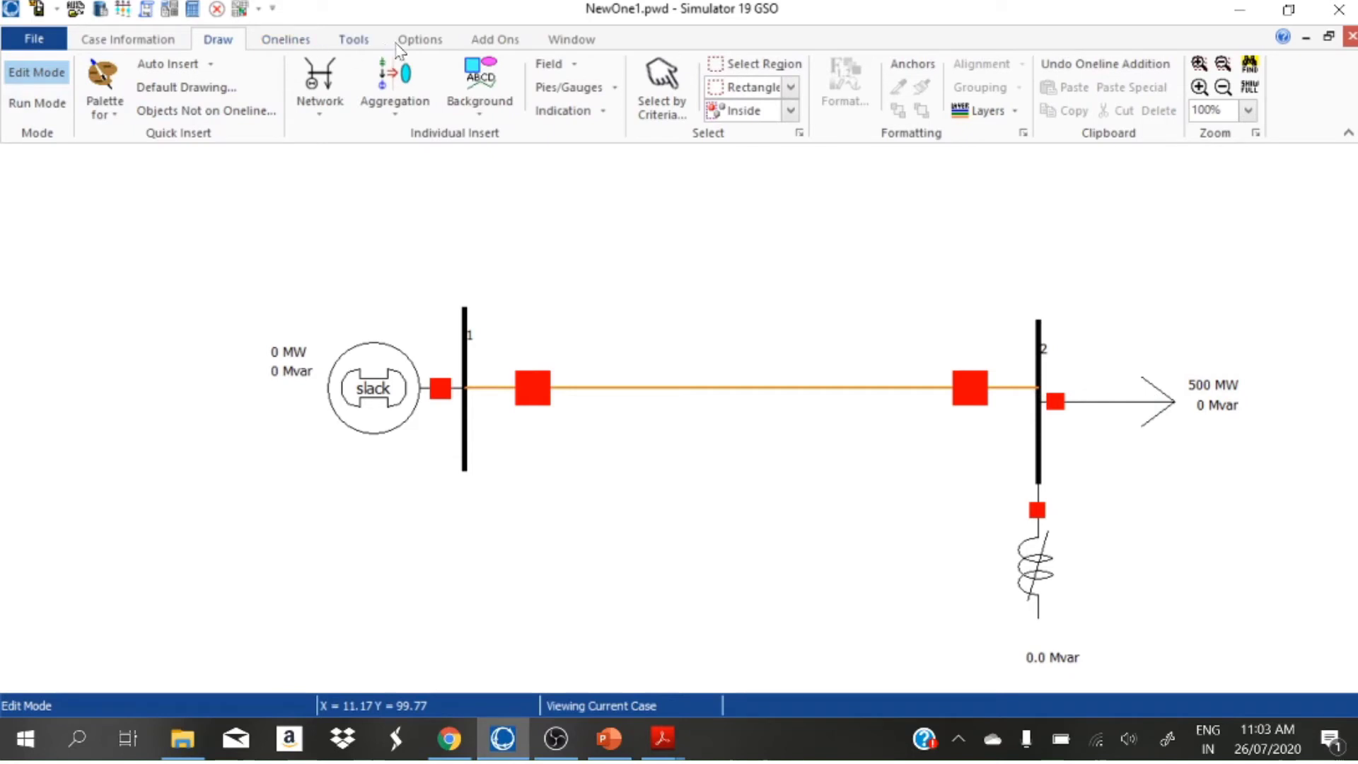
Add a Bus Voltage (kV) field for bus 2 and move it just right of the bus's lower end.
click(569, 65)
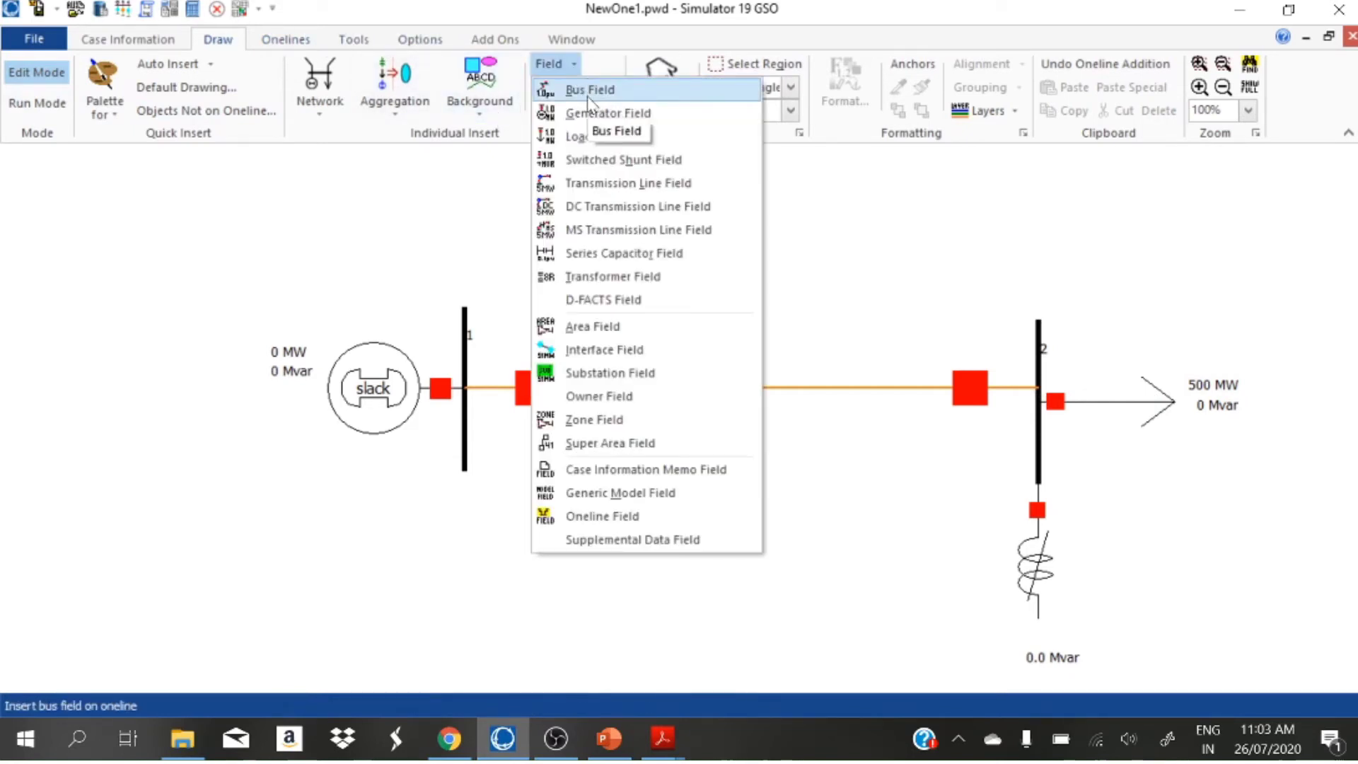
click(587, 91)
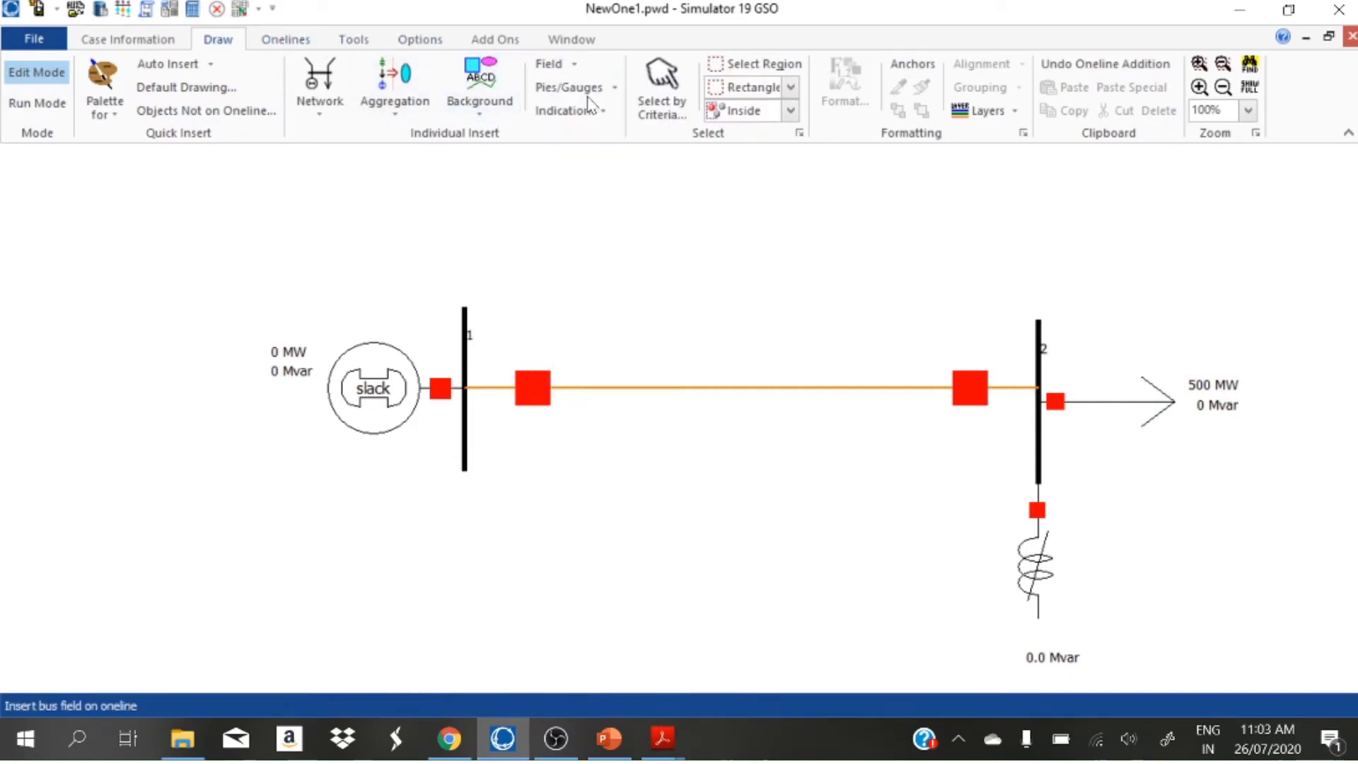
click(1039, 468)
click(436, 457)
click(475, 523)
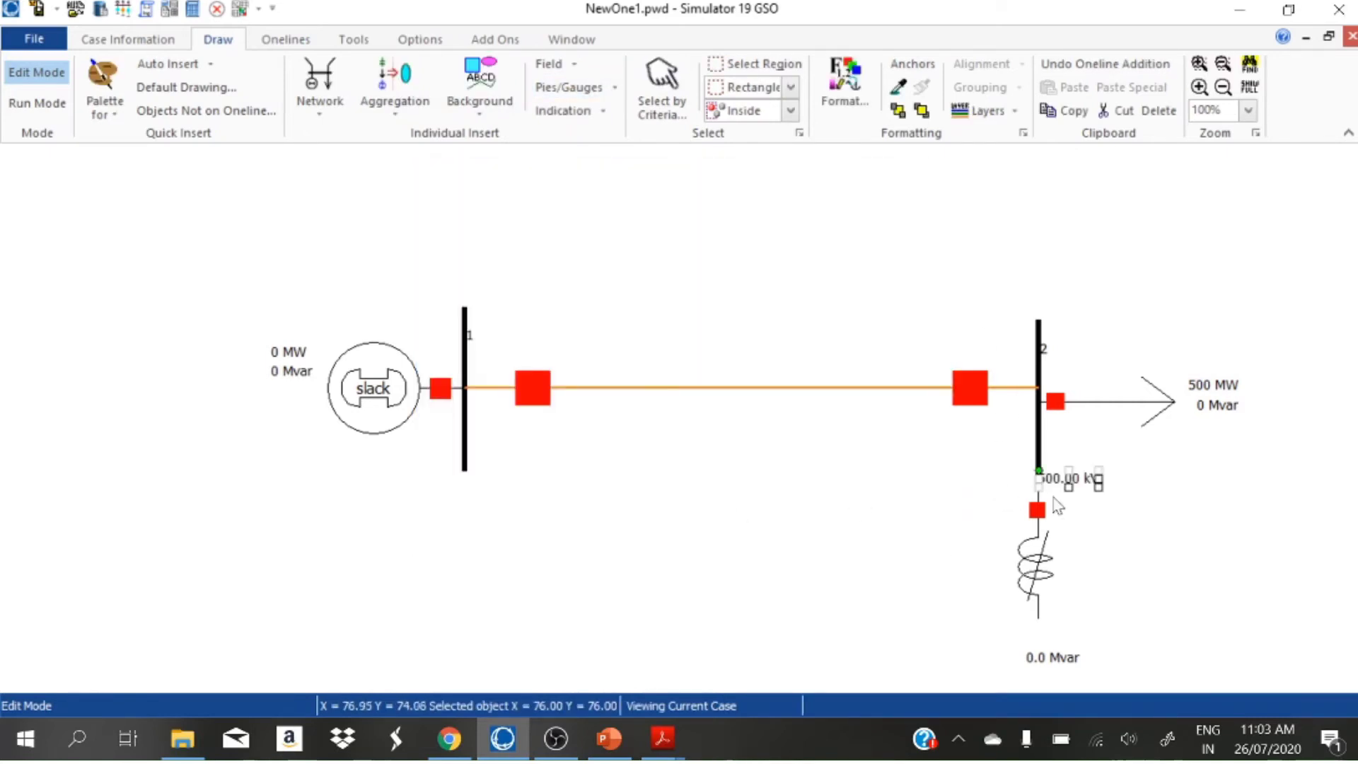
drag(1065, 483, 1076, 472)
click(1085, 554)
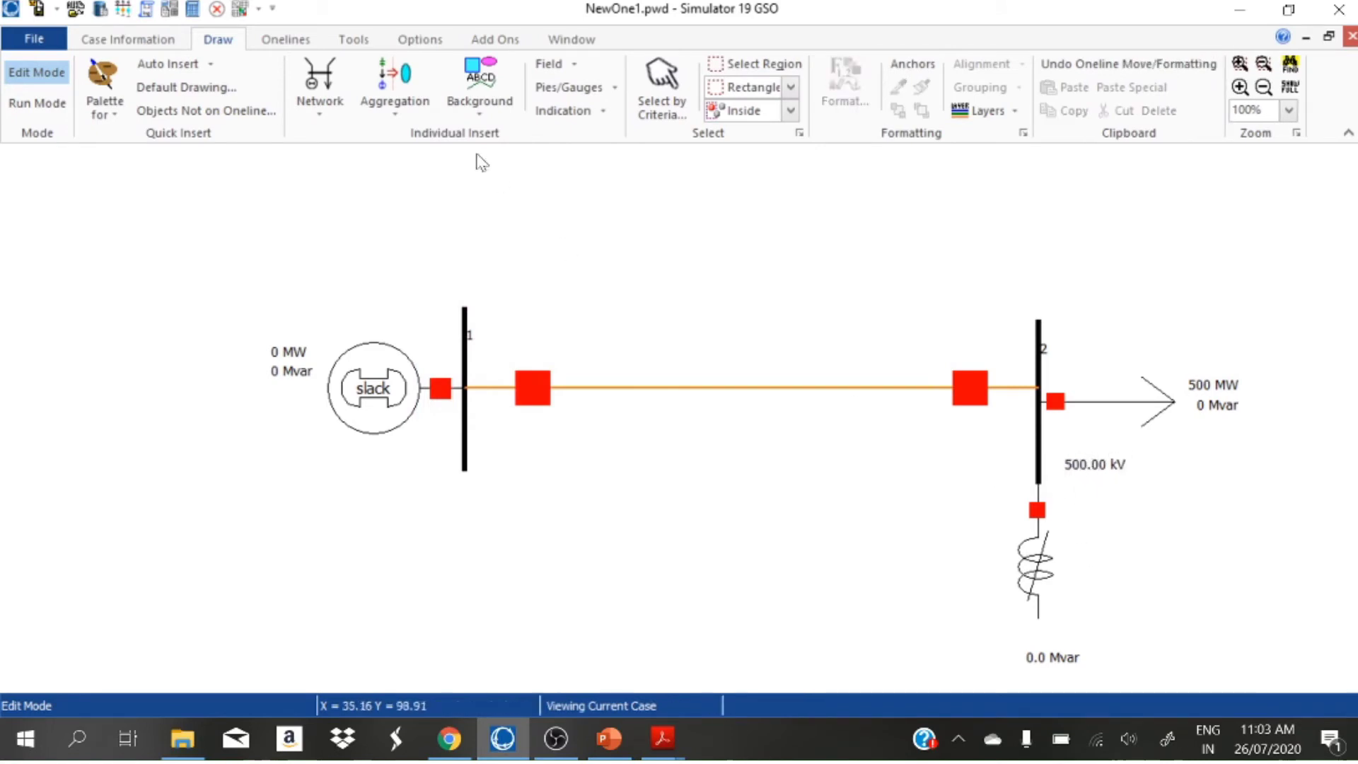
Add a Bus Angle (degrees) field for bus 2 and place it directly below the bus 2 voltage field.
click(574, 65)
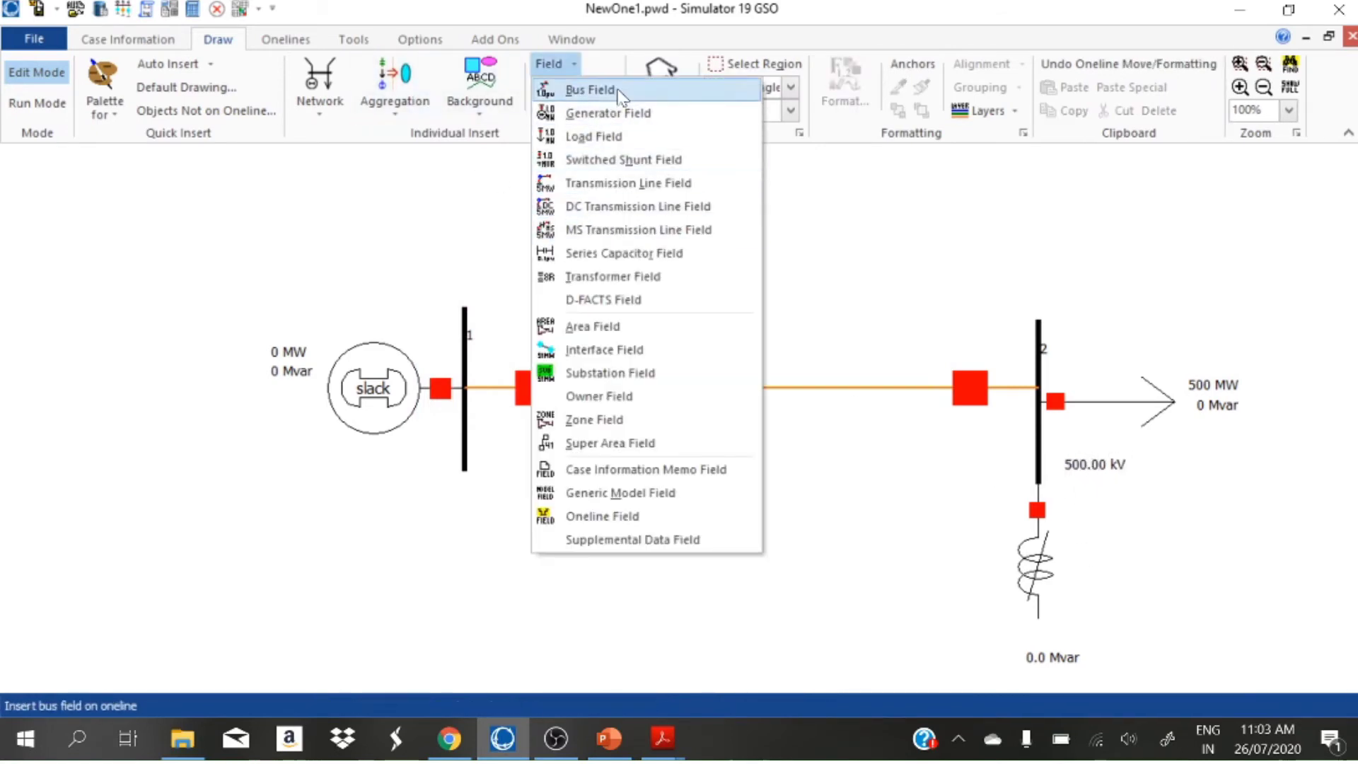
click(575, 89)
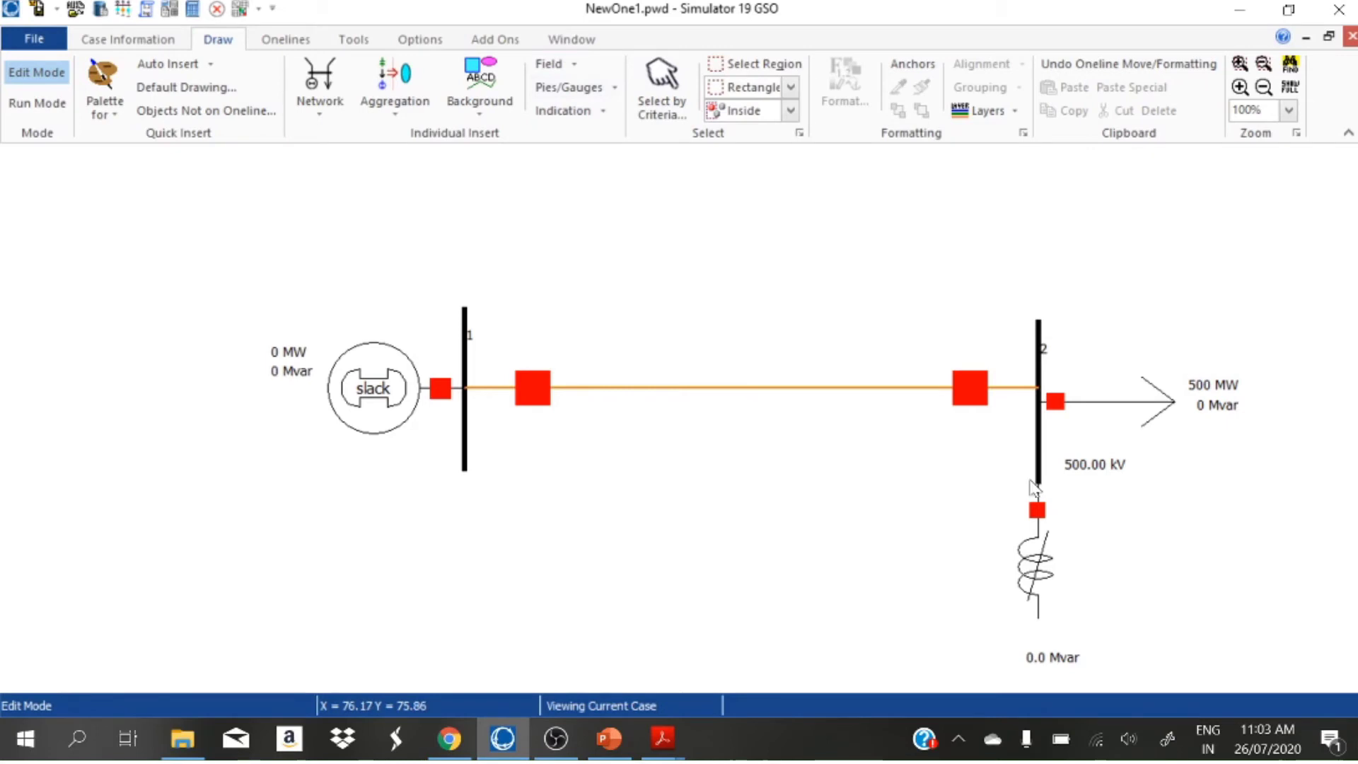
click(1039, 480)
click(455, 483)
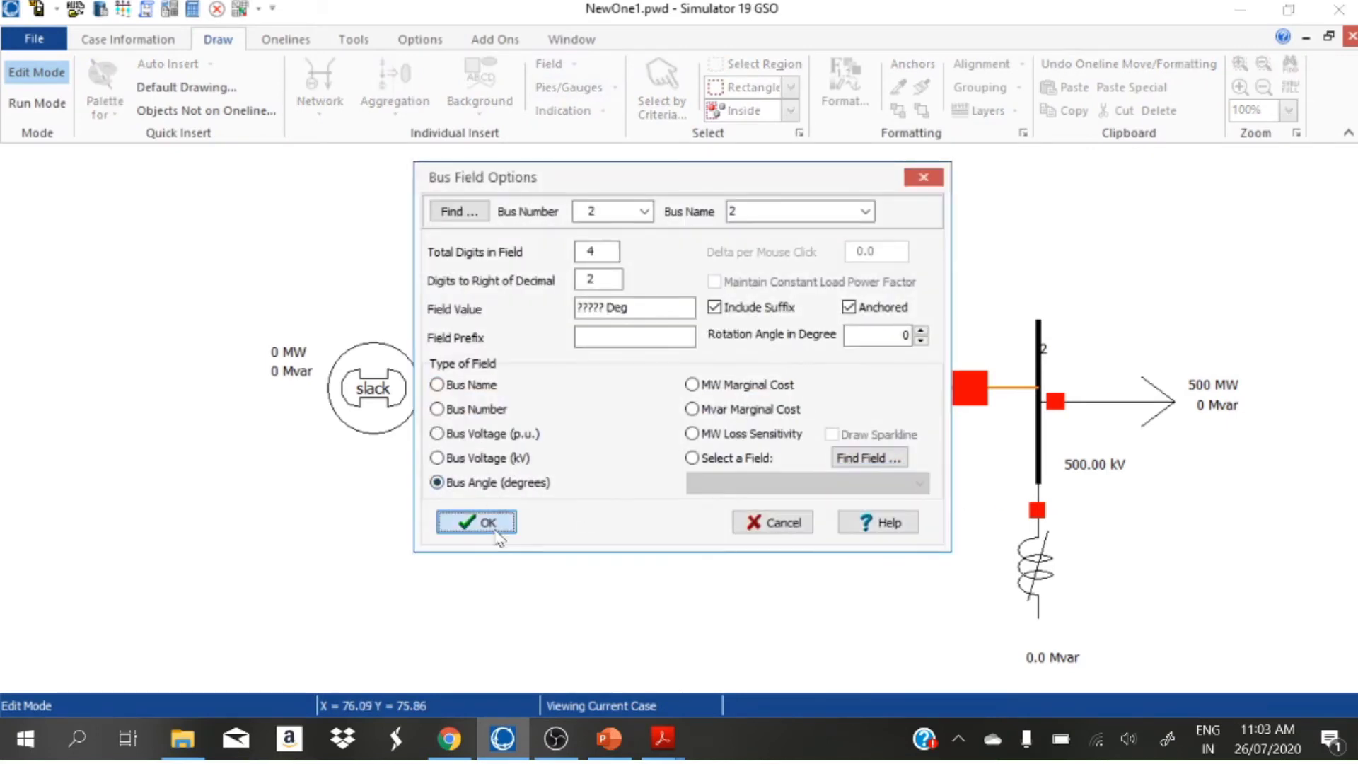
click(488, 521)
mouse_move(1091, 484)
mouse_down()
mouse_move(1119, 496)
mouse_move(1117, 484)
mouse_up()
click(757, 500)
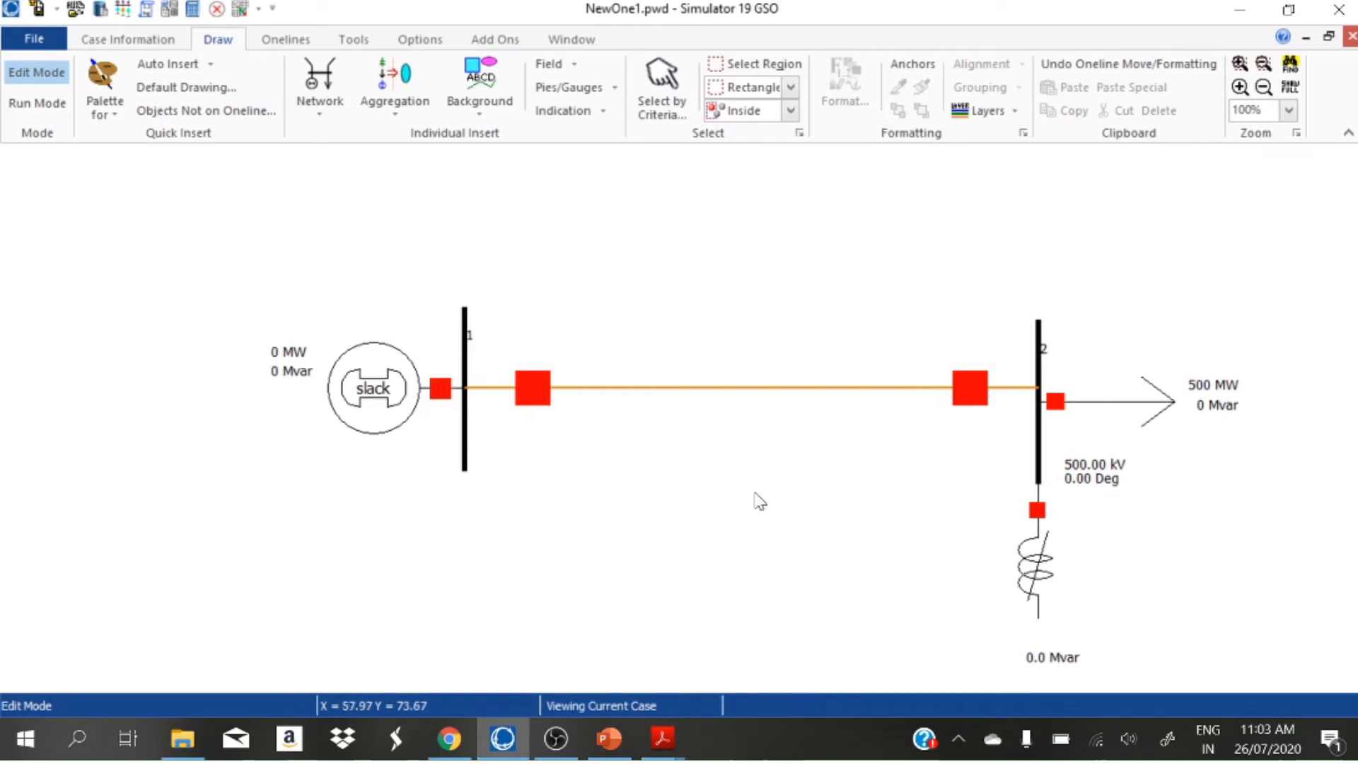
Add a Bus Voltage (kV) field for bus 1 and move it just below the bus.
click(546, 71)
click(566, 88)
click(451, 548)
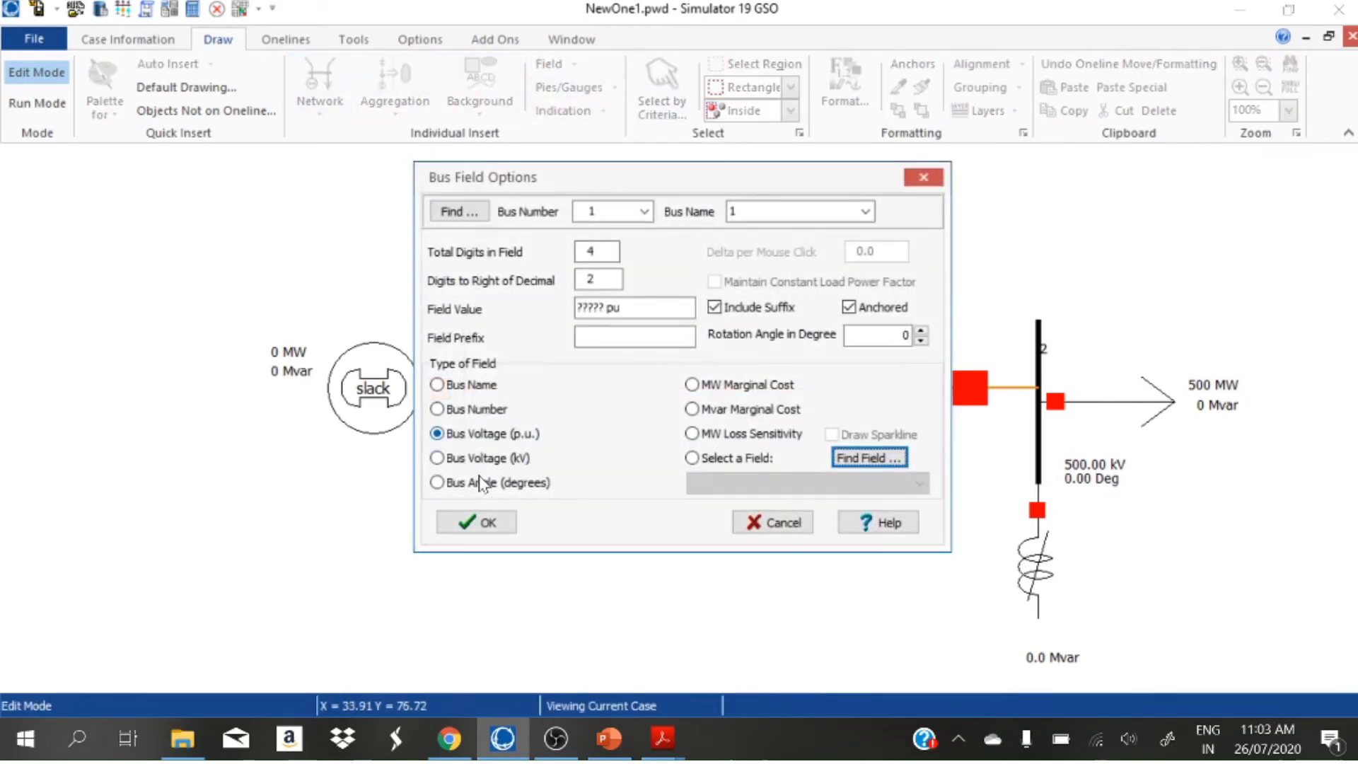
click(475, 461)
click(485, 522)
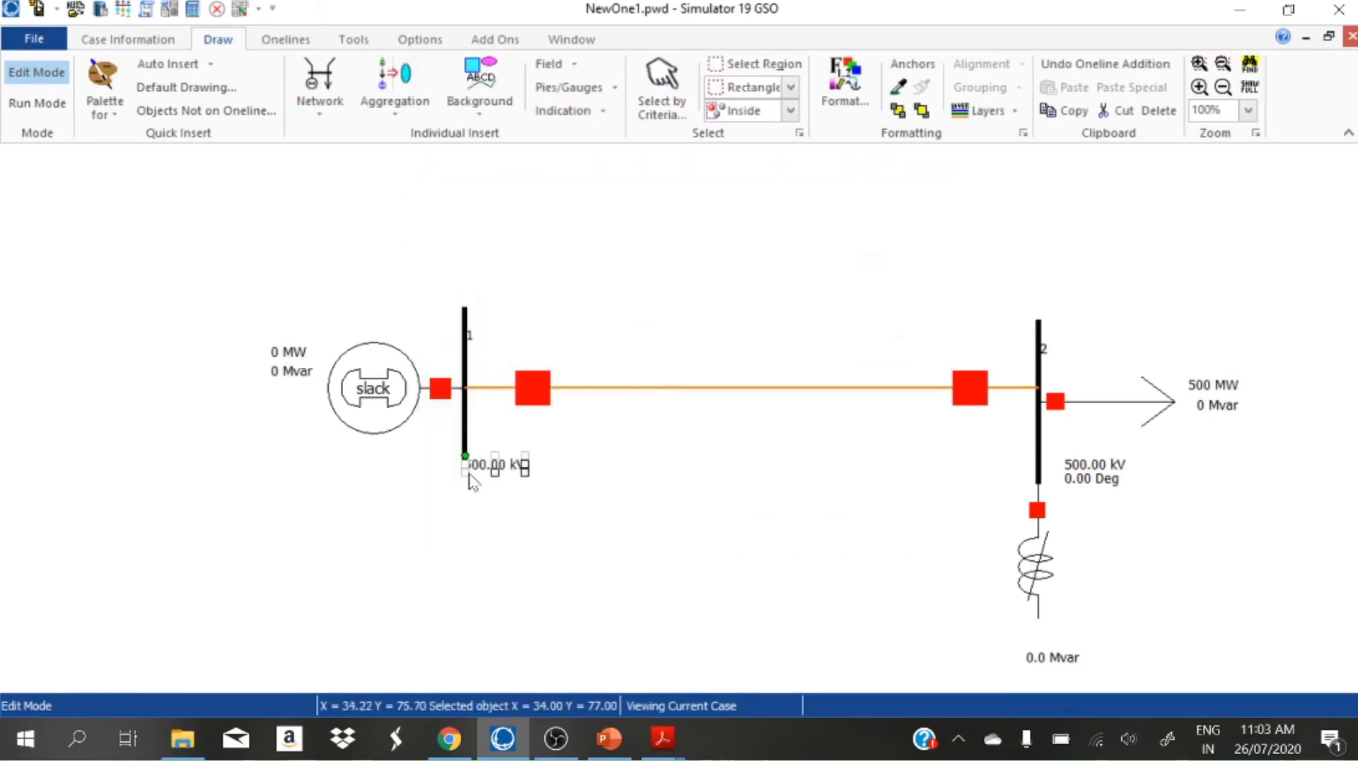
drag(483, 472, 466, 499)
click(697, 521)
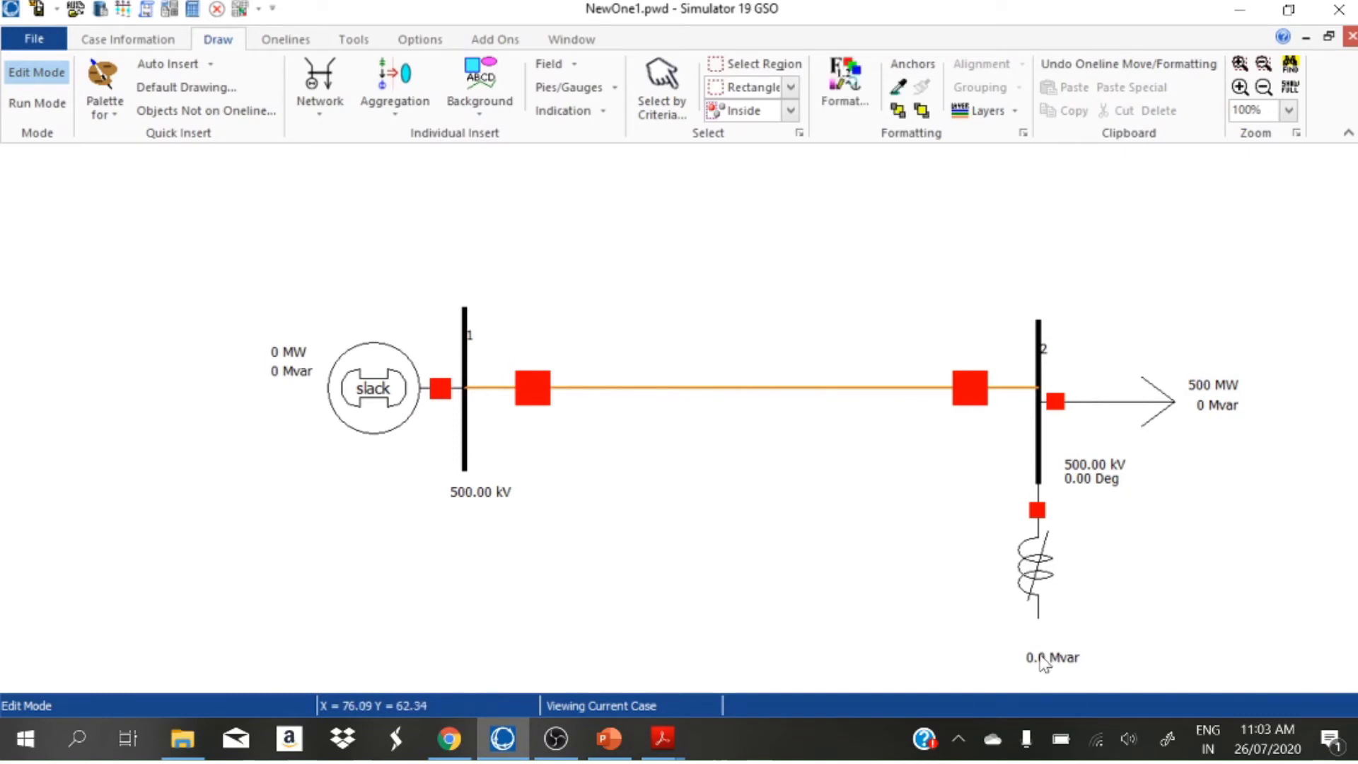
Set the delta per mouse click of the switched shunt's Mvar field at bus 2 to -5.
double_click(1040, 658)
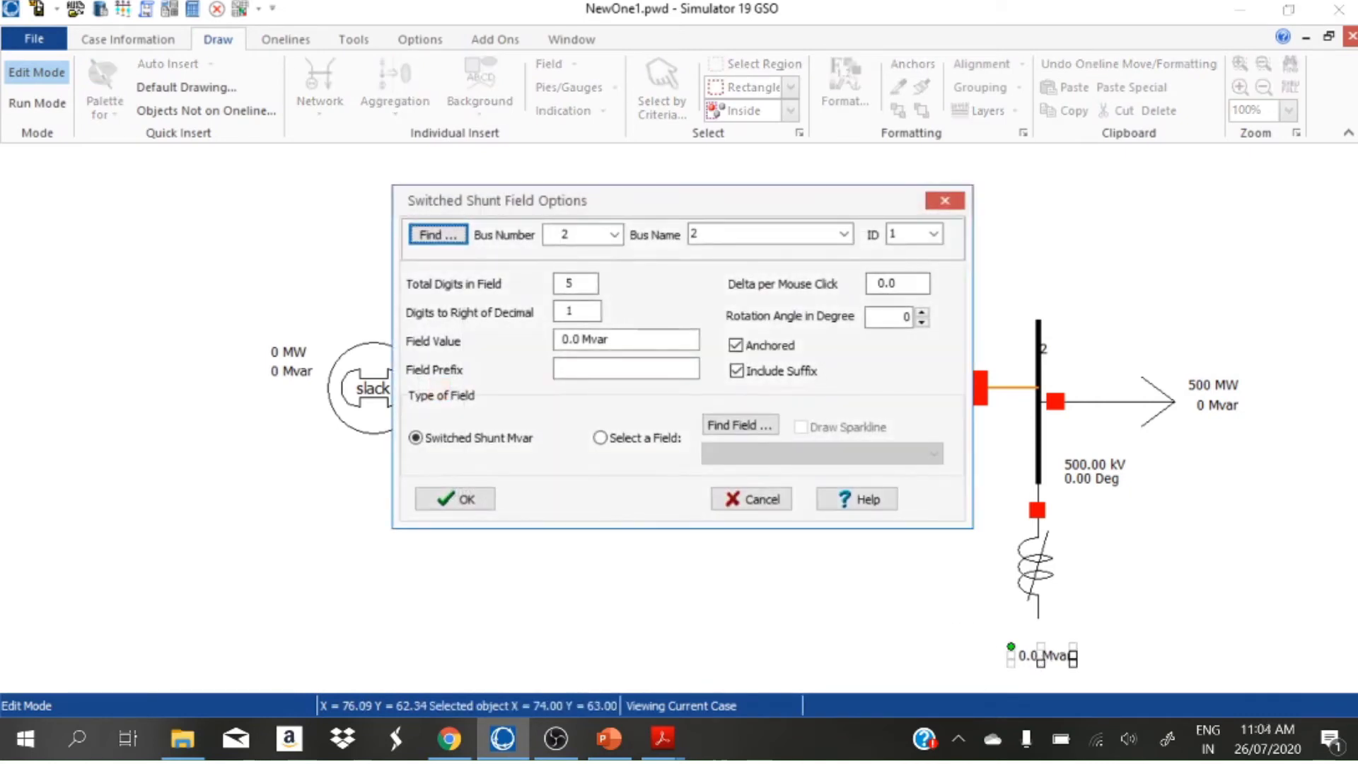
text(-5)
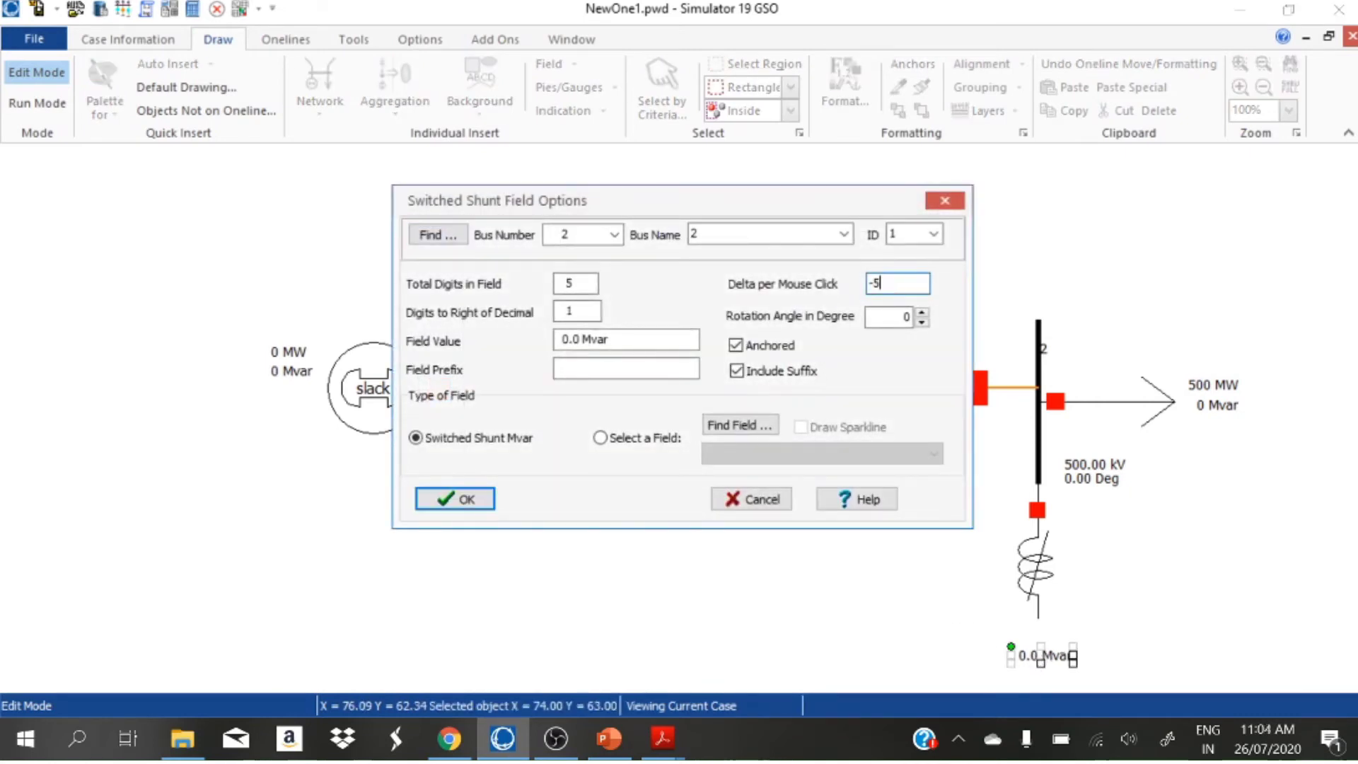
click(486, 504)
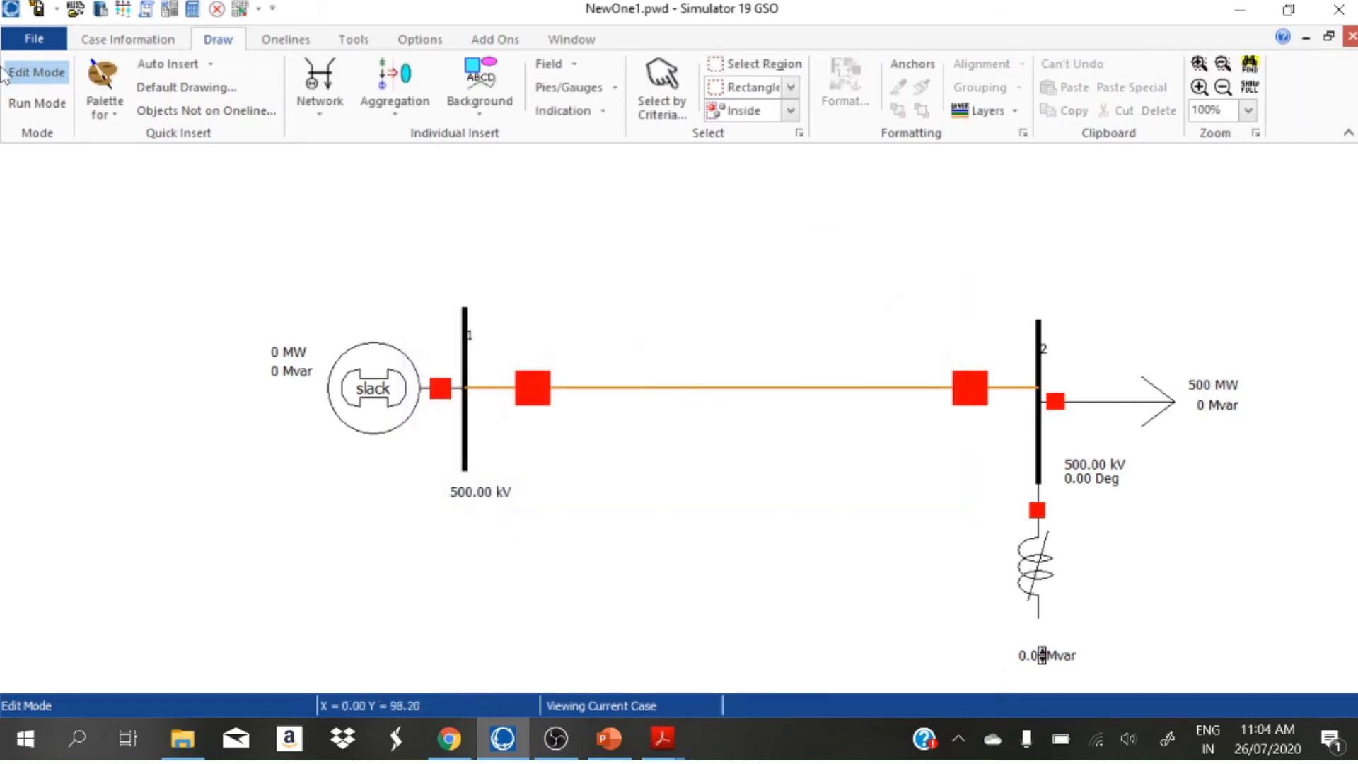
Start the simulation in Run Mode, and open and reclose the breaker of the switched shunt at bus 2.
click(51, 105)
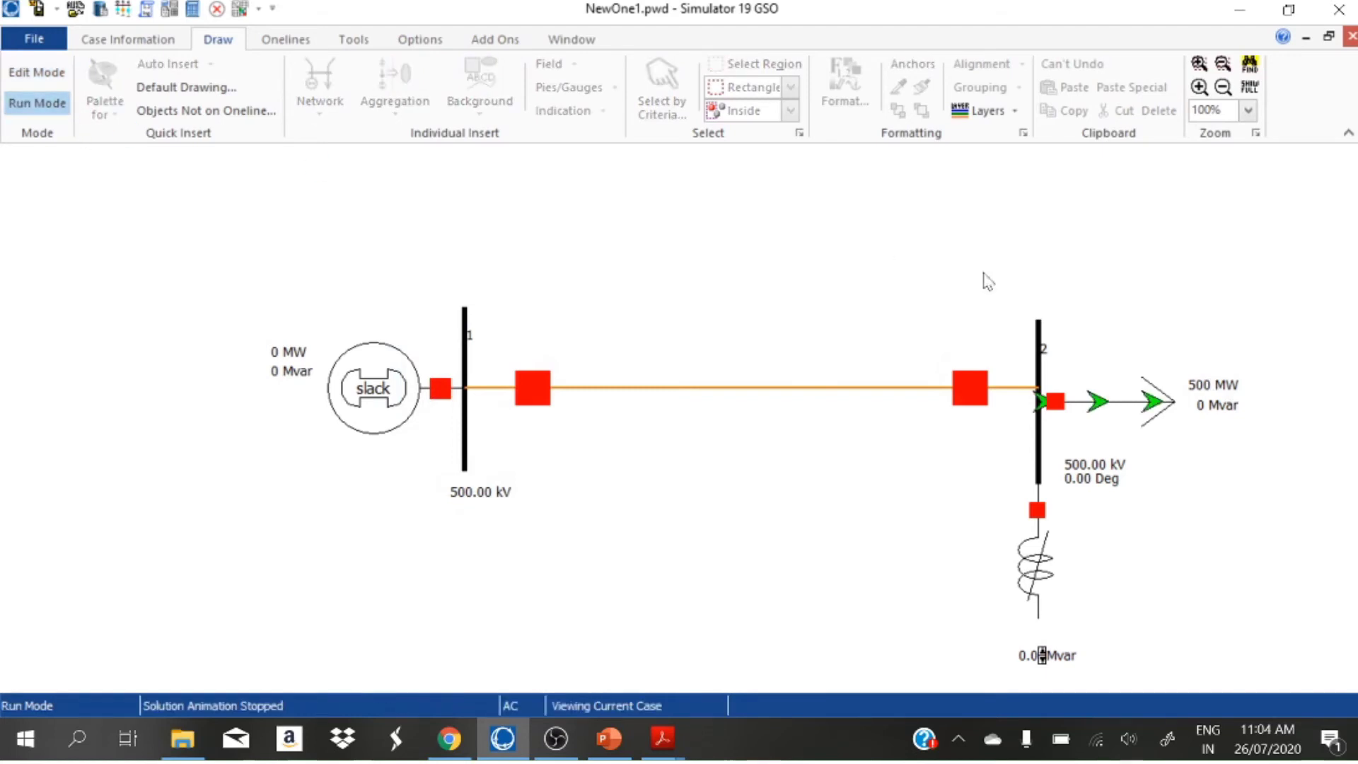
click(347, 44)
click(355, 67)
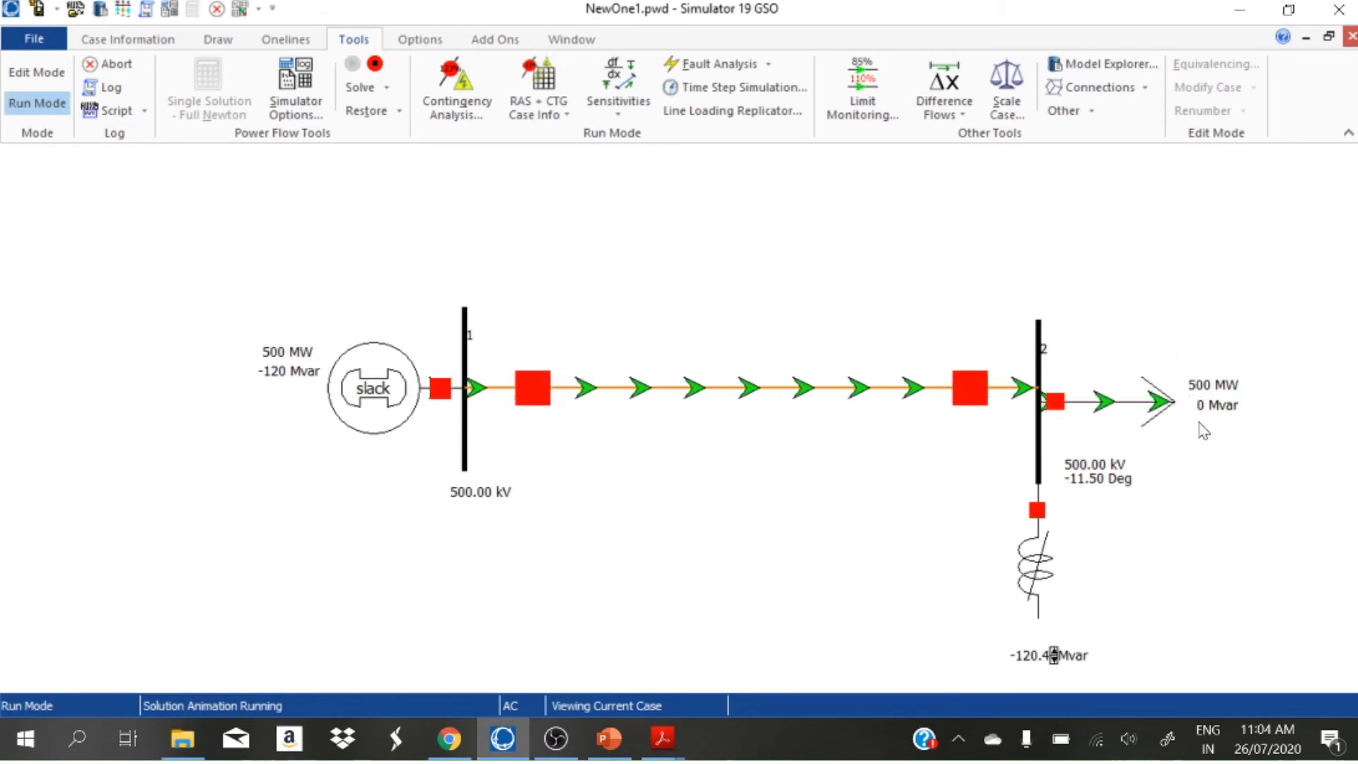
click(1037, 509)
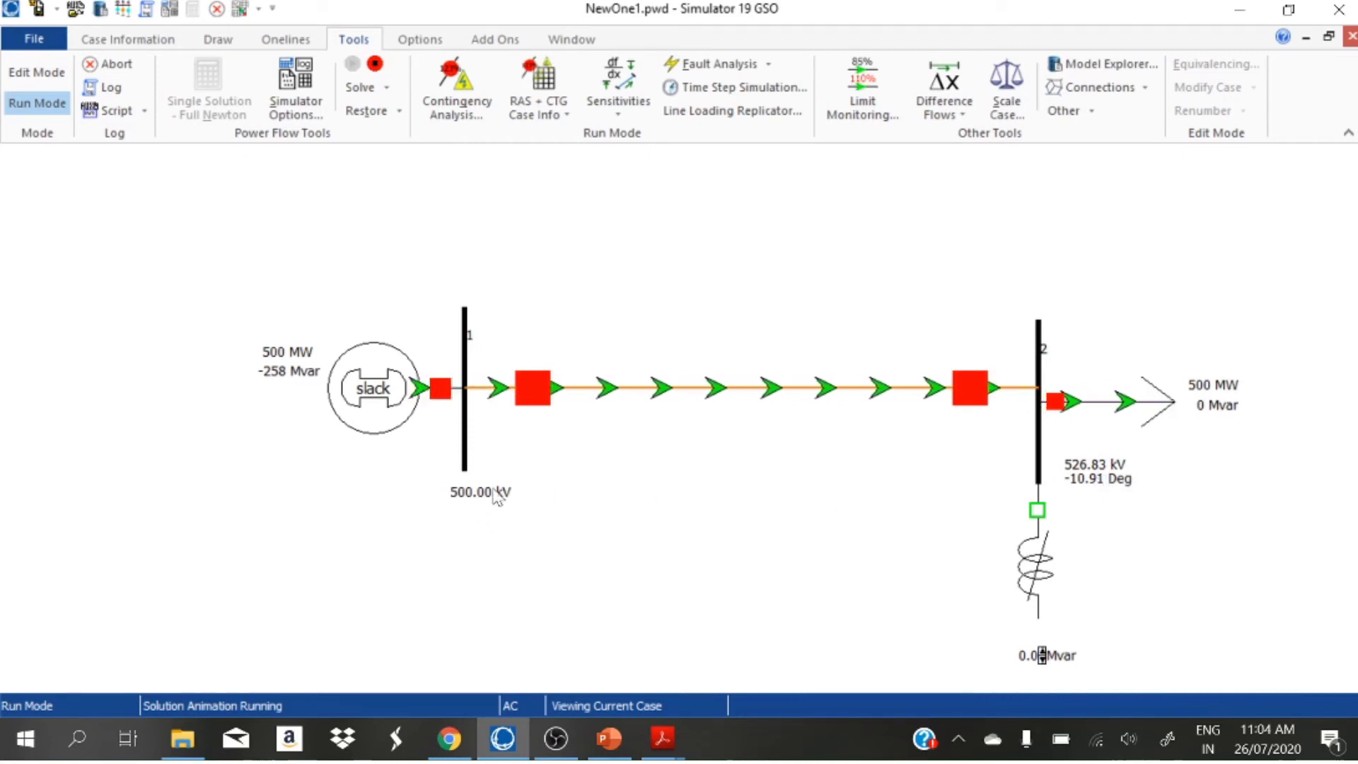
click(1038, 515)
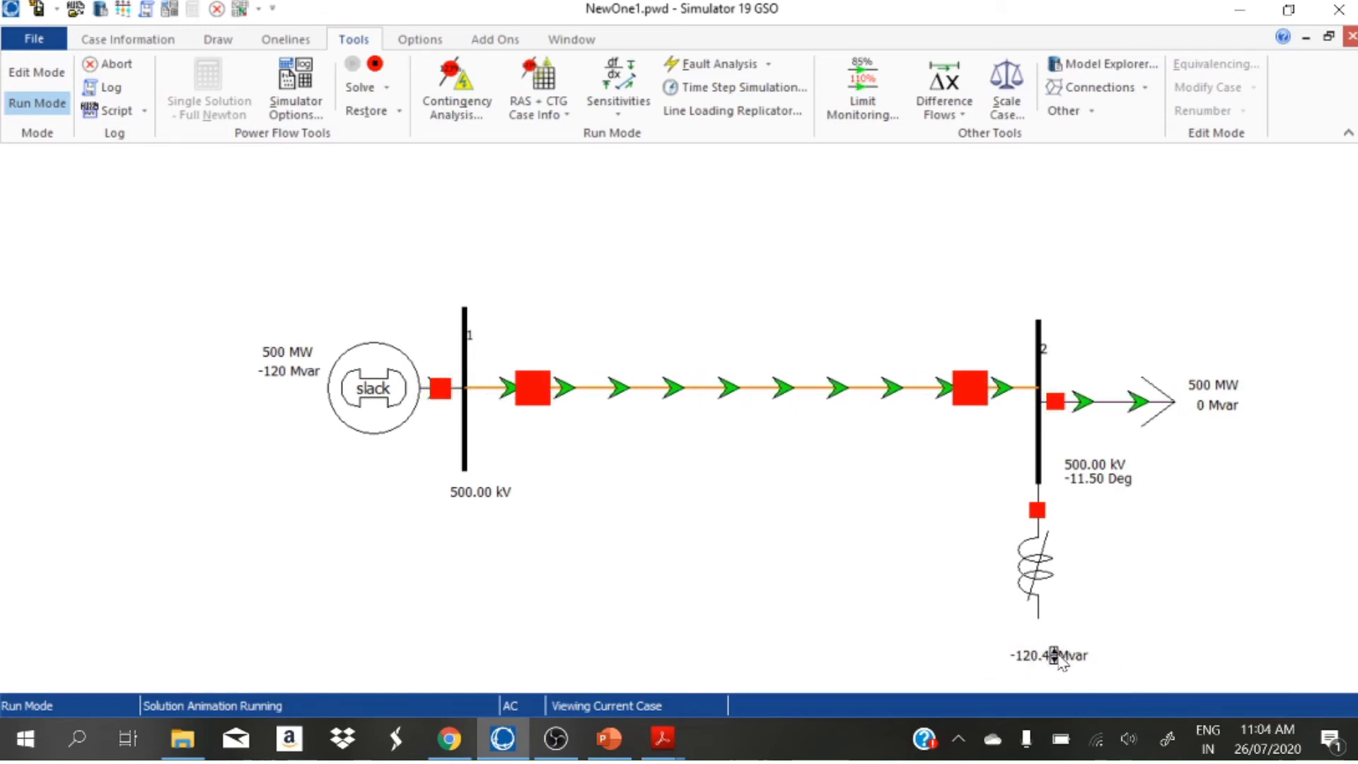
Set the delta per mouse click of the bus 2 load's MW field to 50.
double_click(1206, 391)
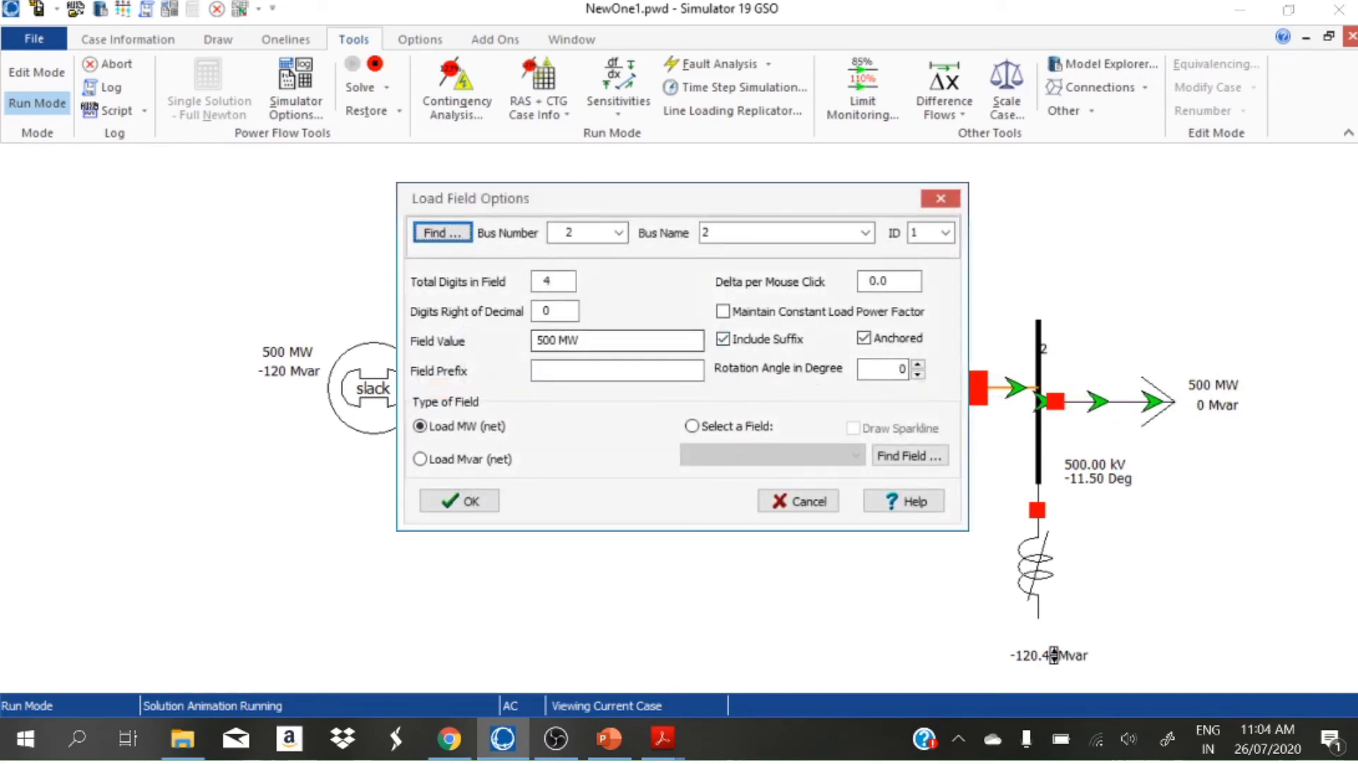
click(909, 282)
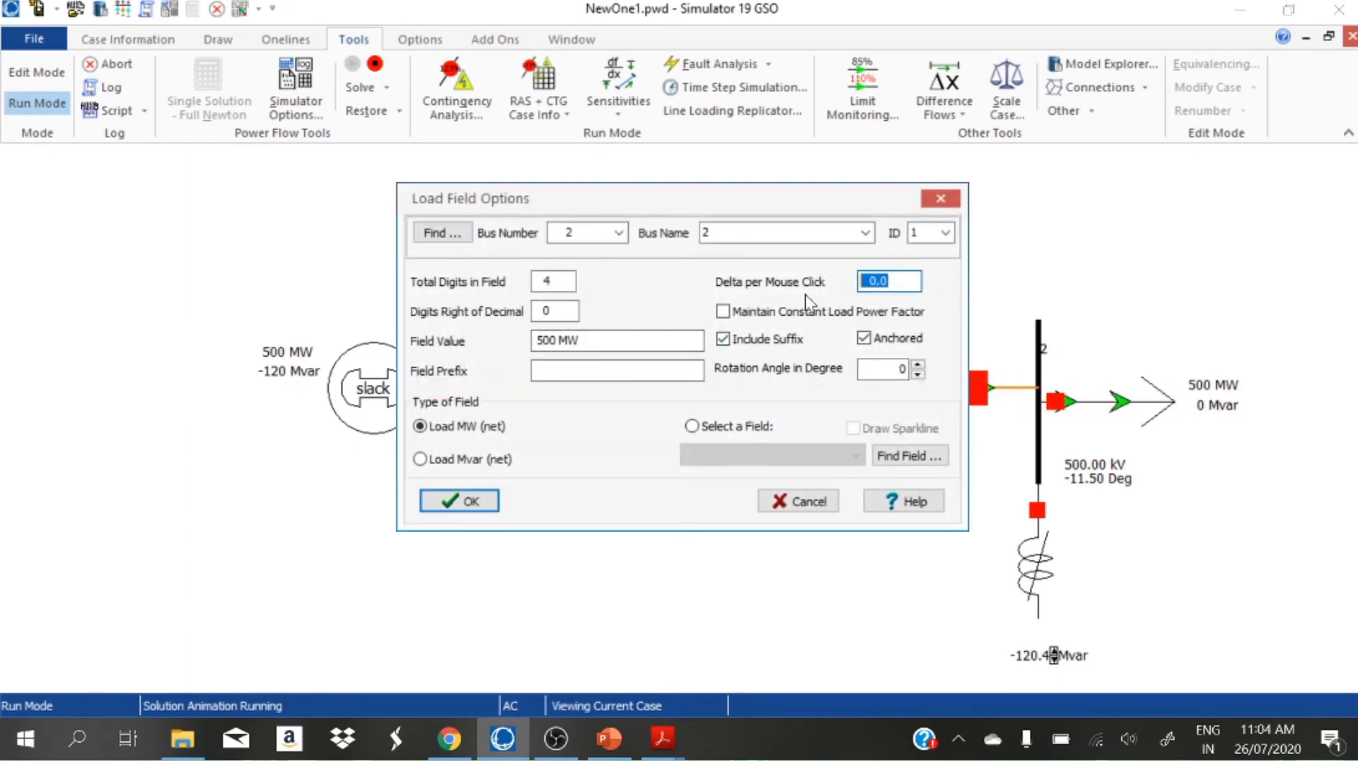
text(50)
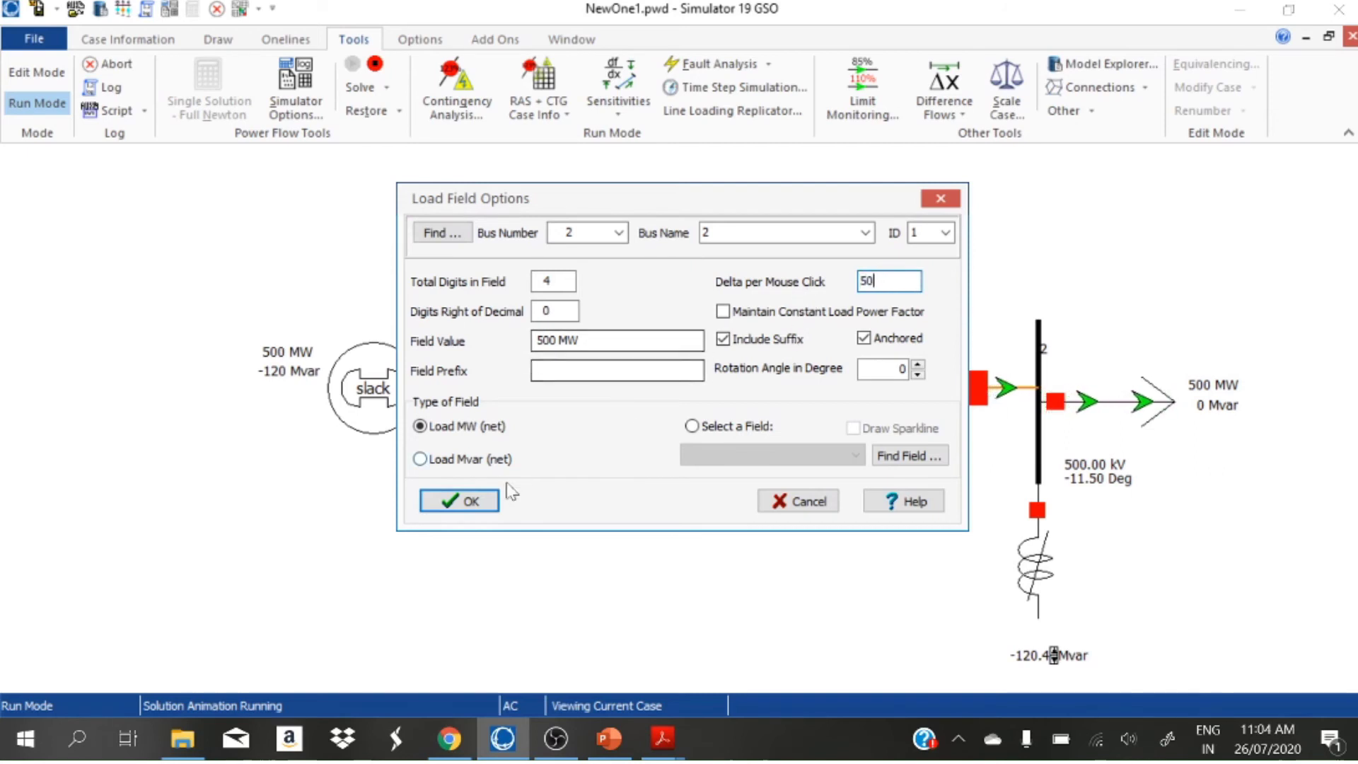
click(464, 500)
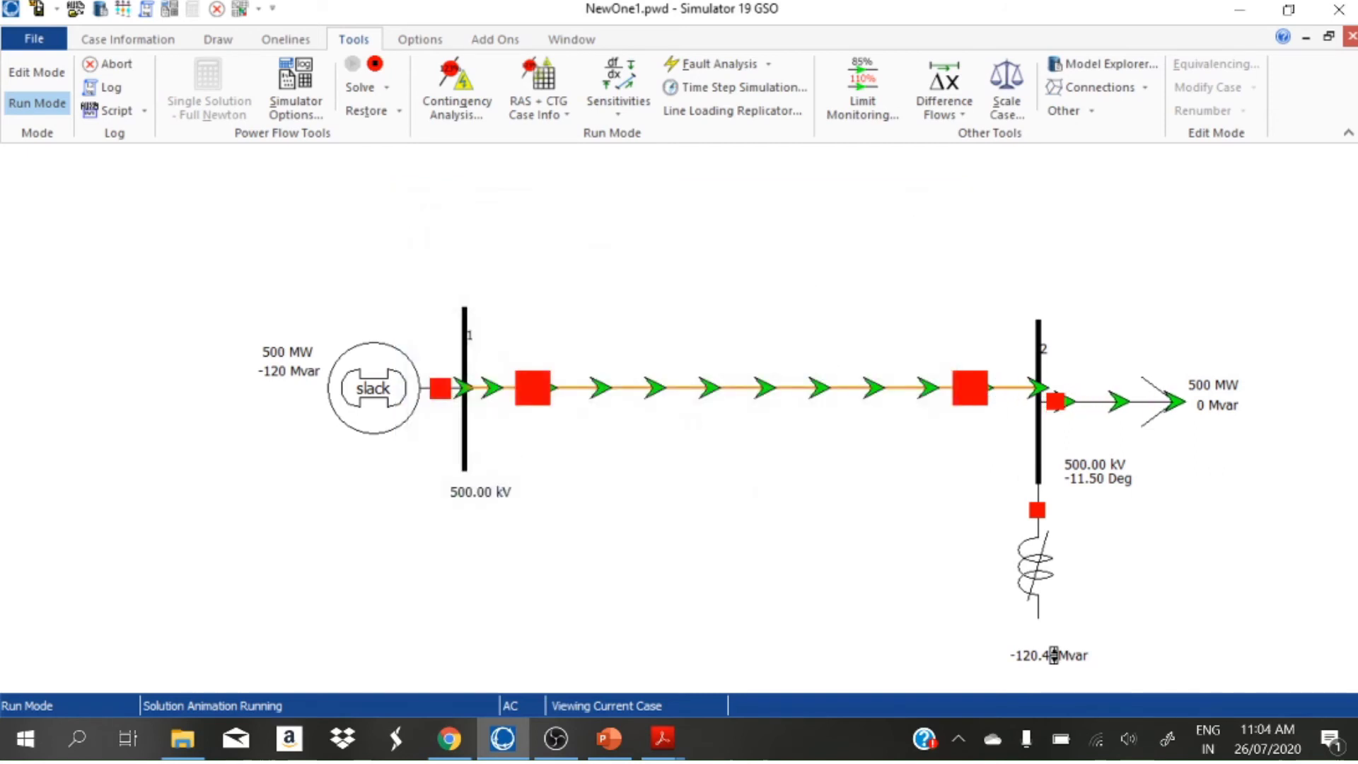
Raise the bus 2 load to 1100 MW in 50 MW increments while the simulation runs.
click(1214, 384)
click(1214, 384)
click(1214, 384)
click(1215, 383)
click(1214, 384)
click(1214, 384)
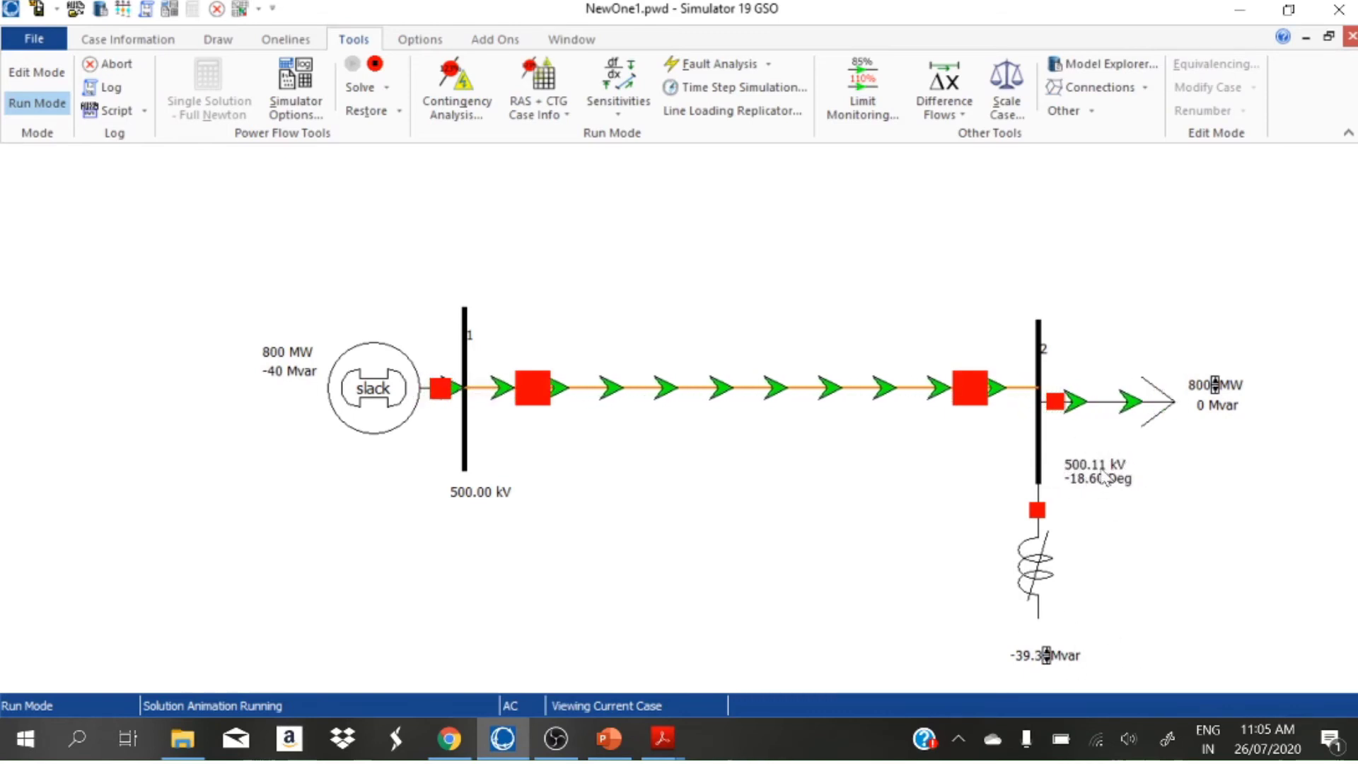
click(1217, 385)
click(1216, 385)
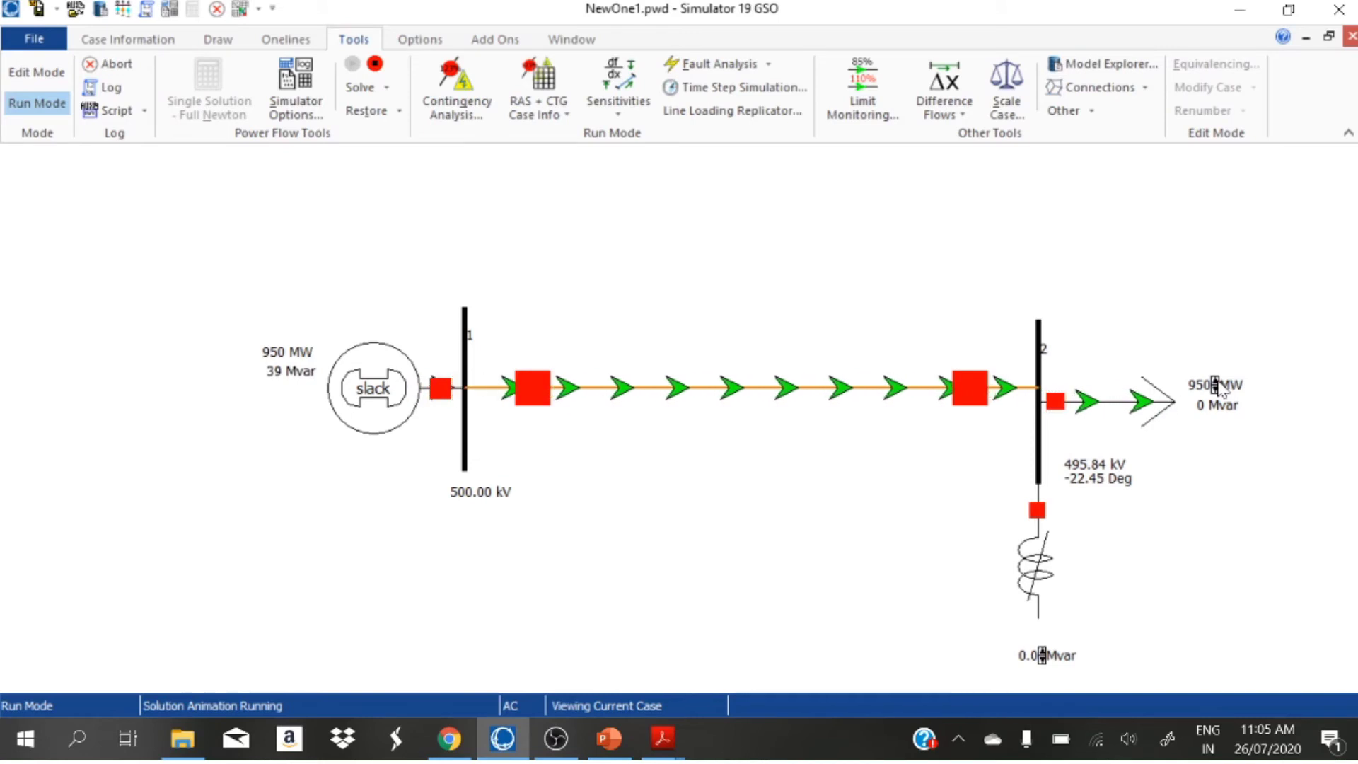
click(1217, 384)
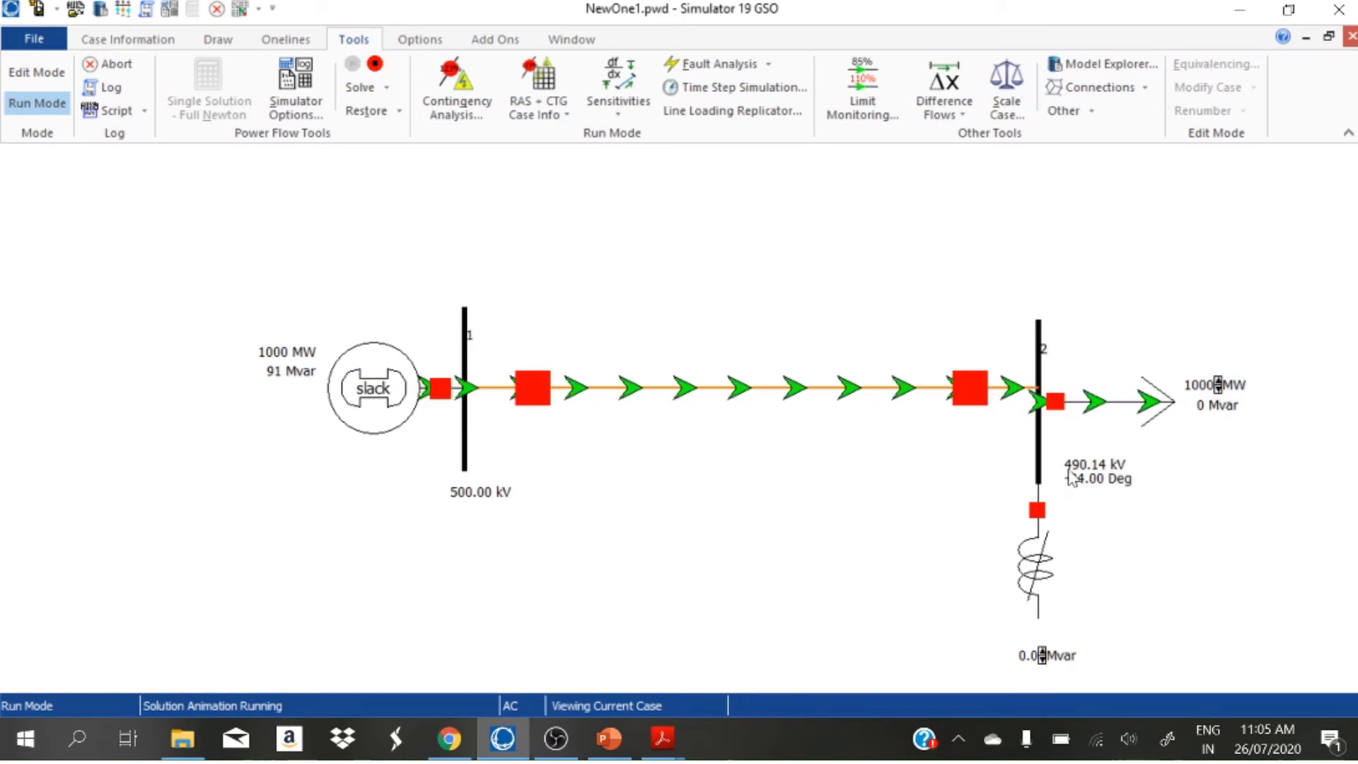
click(1218, 383)
click(1218, 385)
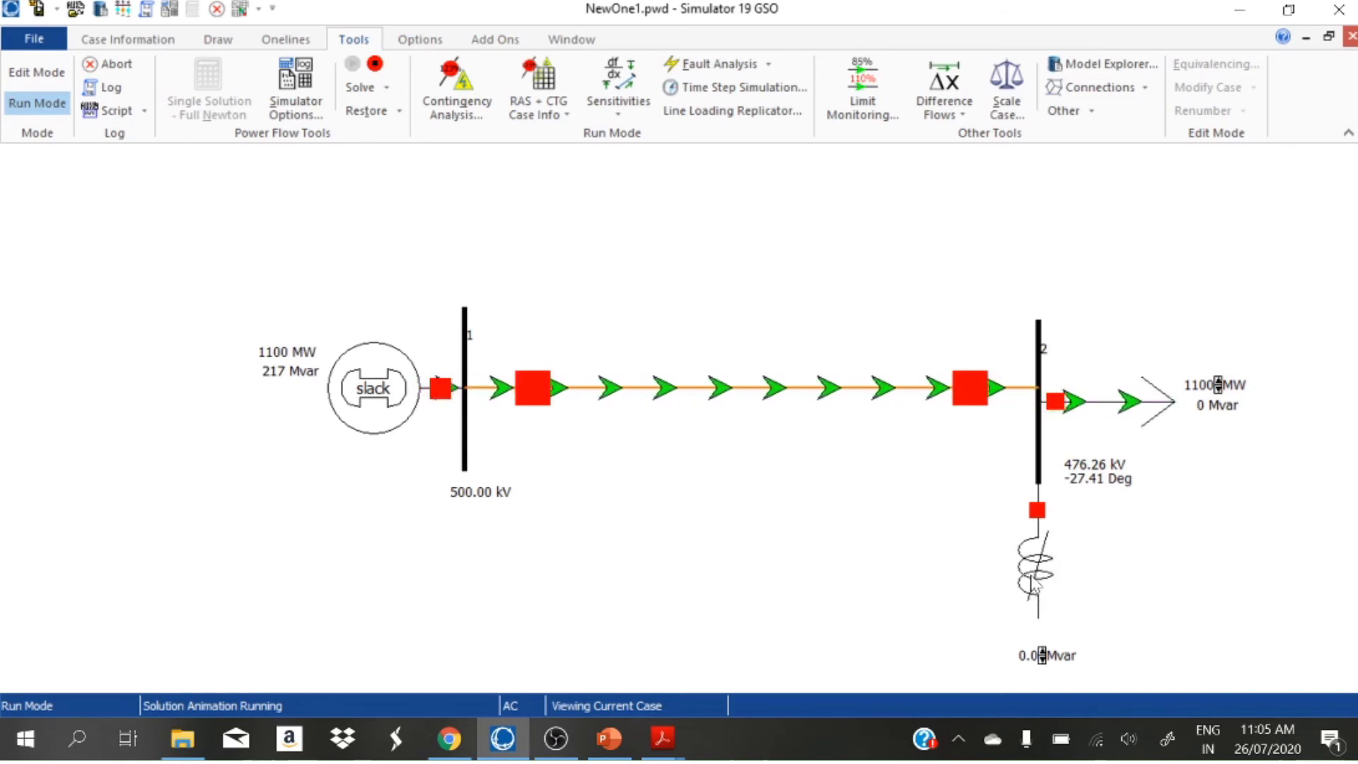
Stop the simulation, return to Edit Mode, and set the bus 2 switched shunt to 5.0 Mvar per step.
click(374, 63)
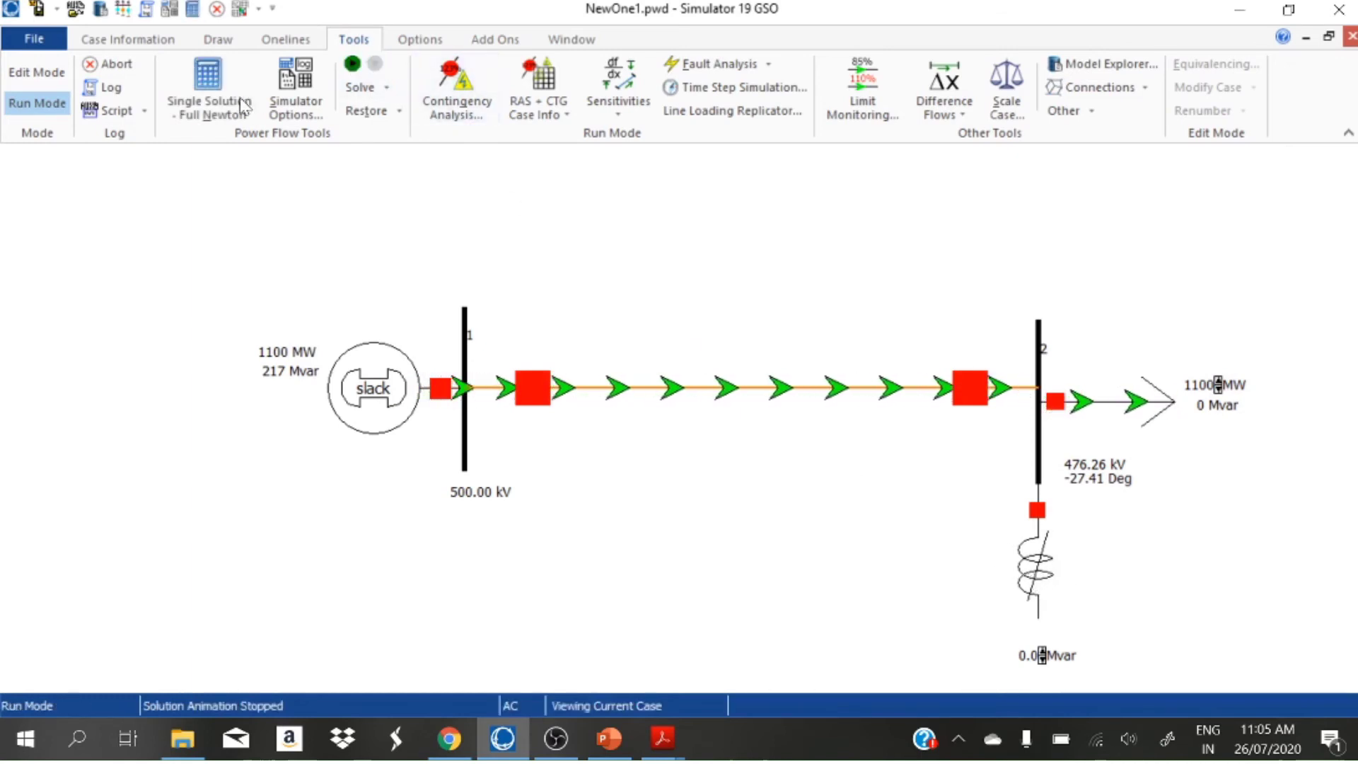
click(37, 72)
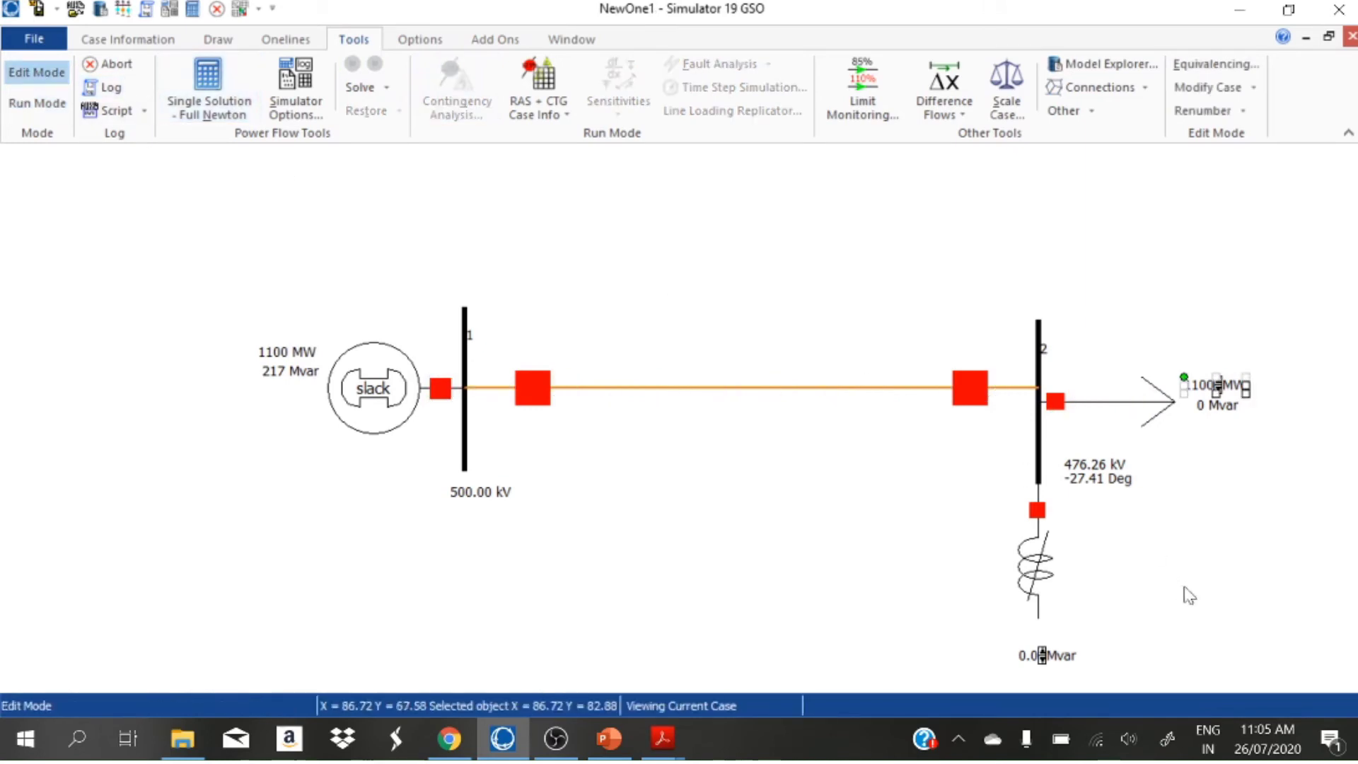
double_click(1038, 565)
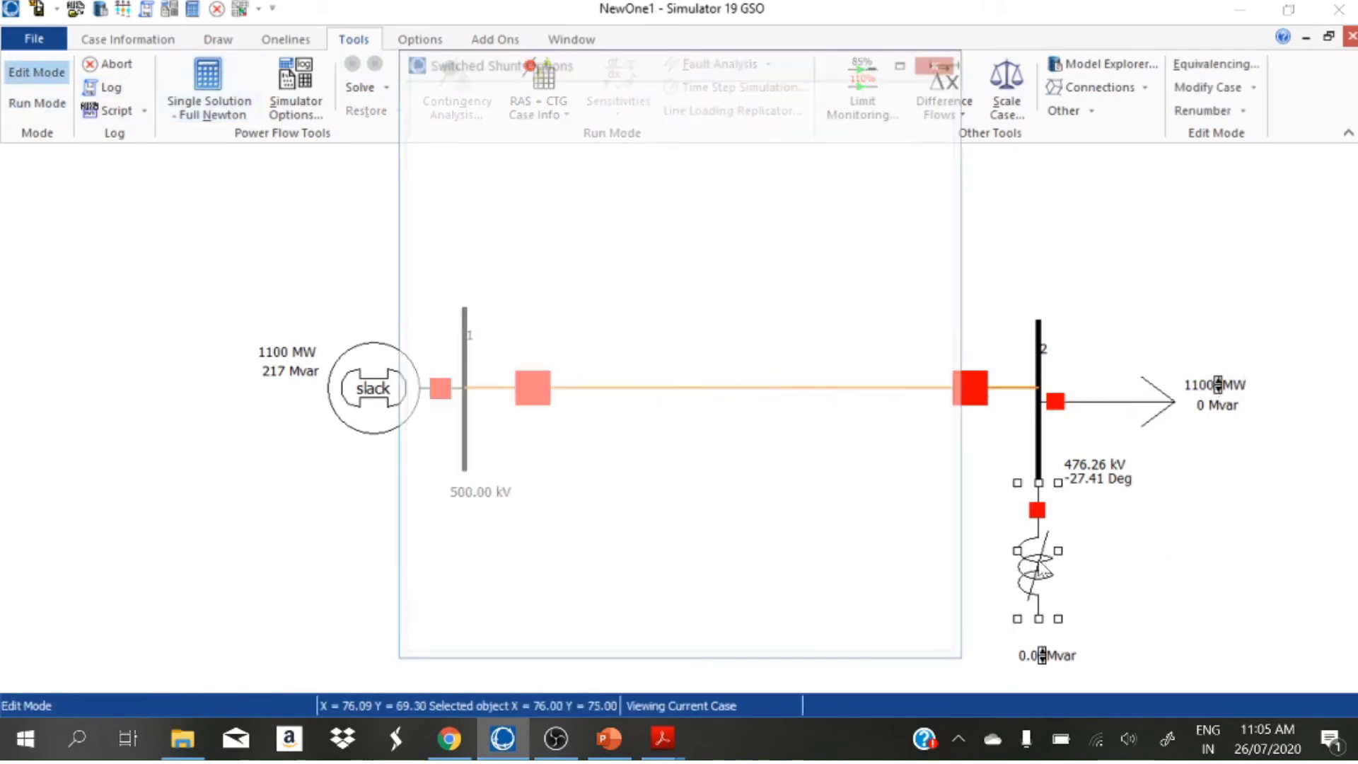
click(571, 589)
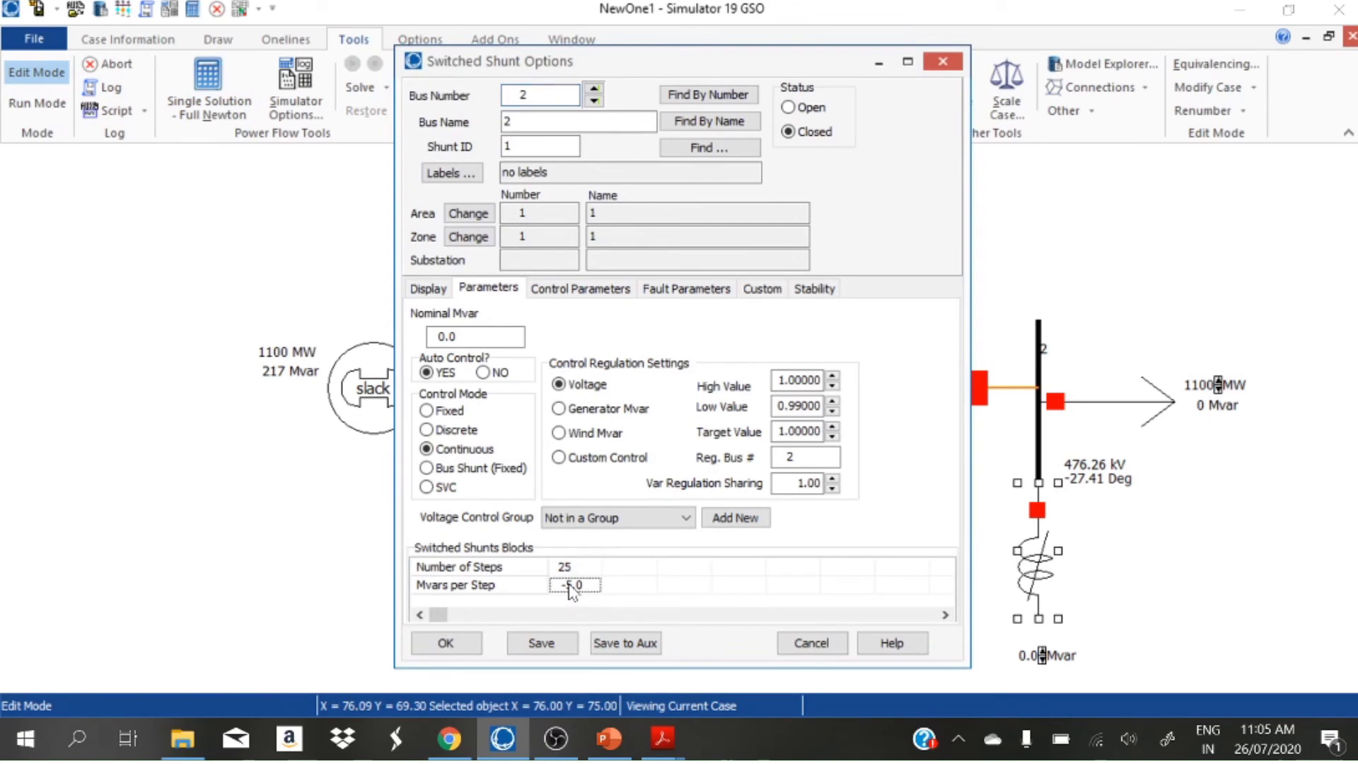
click(562, 585)
click(445, 643)
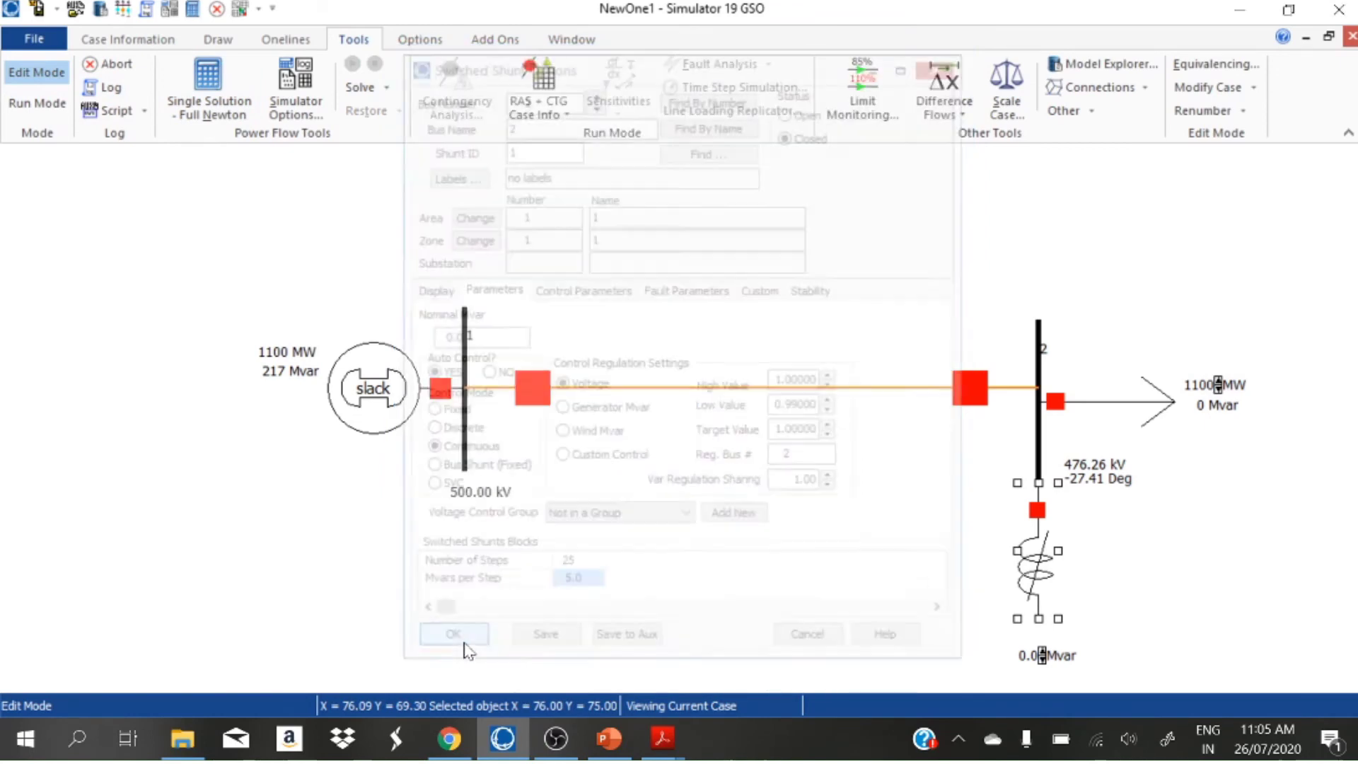
Set the delta per mouse click of the bus 2 switched shunt's Mvar field to 5.0.
click(1026, 654)
double_click(1011, 631)
click(878, 283)
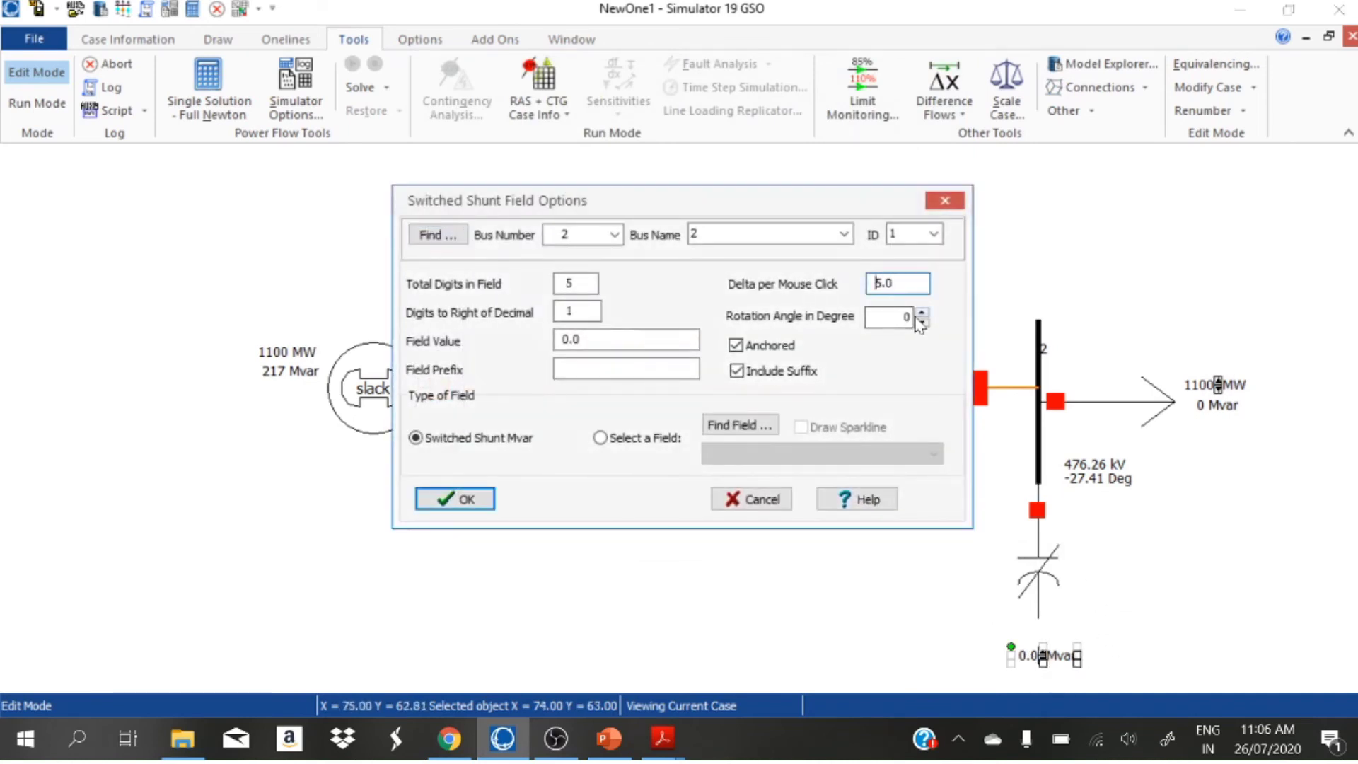
click(487, 499)
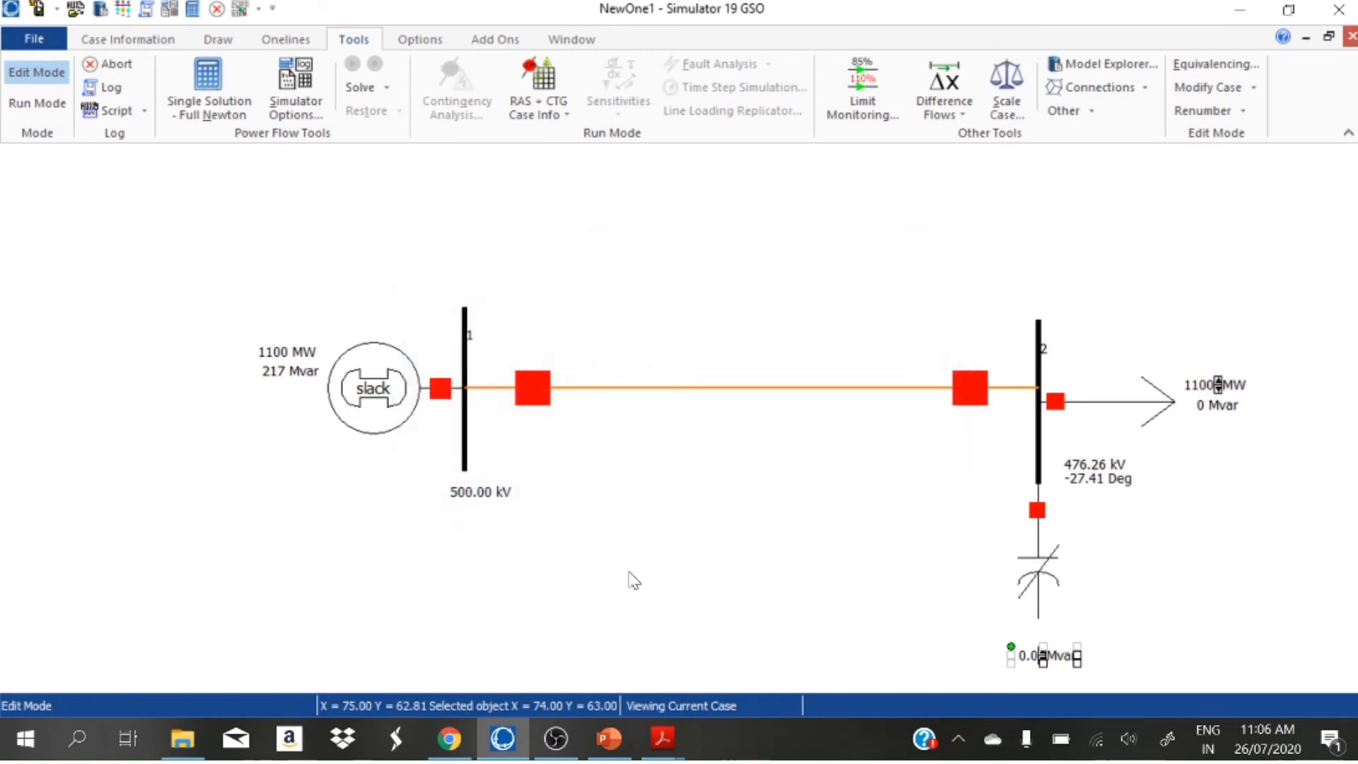
Restart the simulation in Run Mode and increase the switched shunt's output at bus 2 to about 102 Mvar.
click(47, 104)
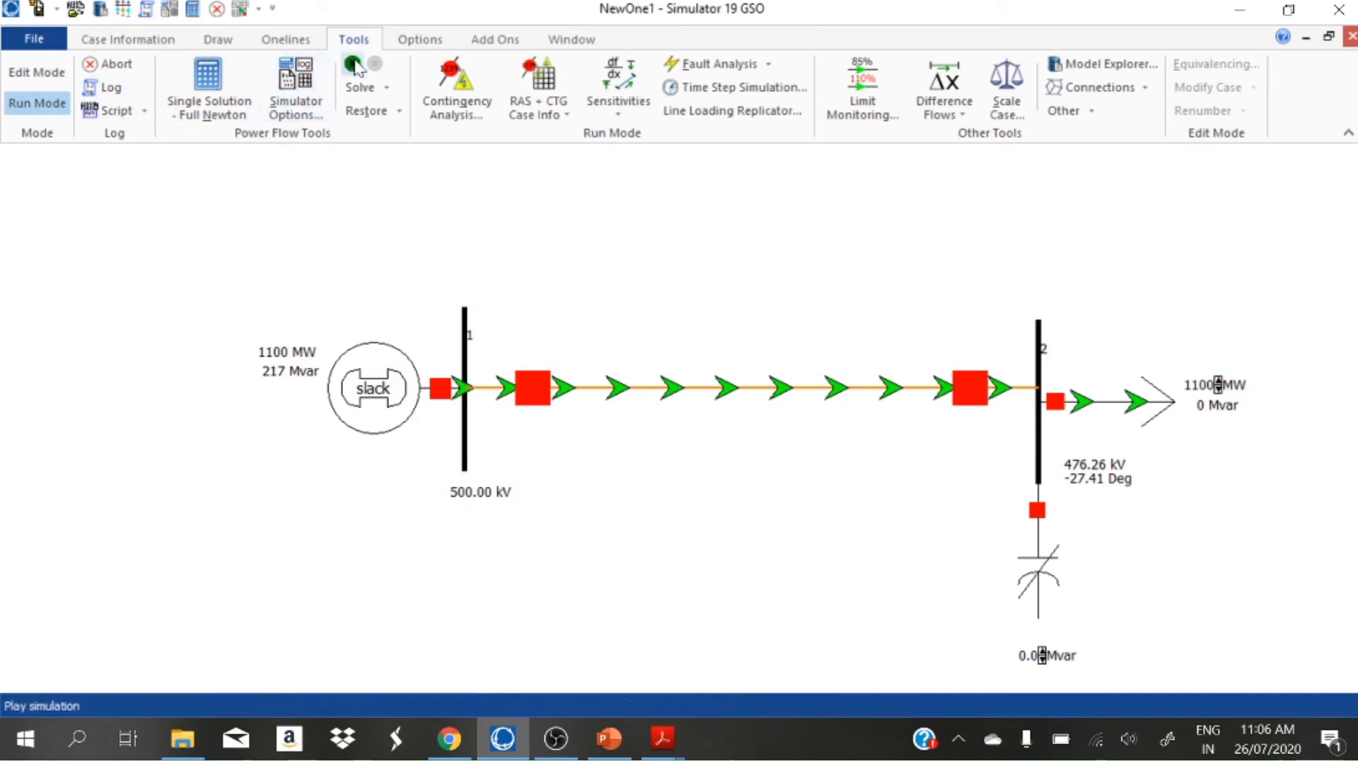
click(357, 68)
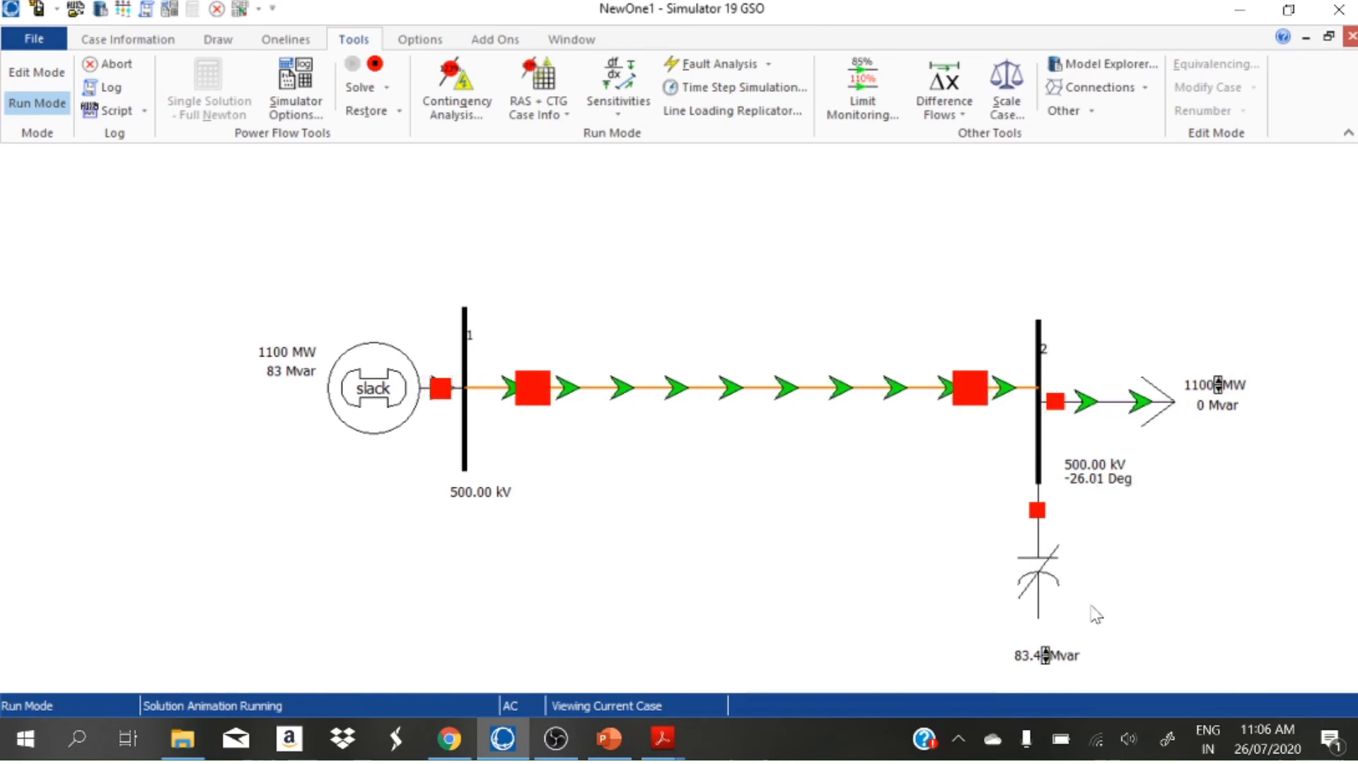
click(1045, 651)
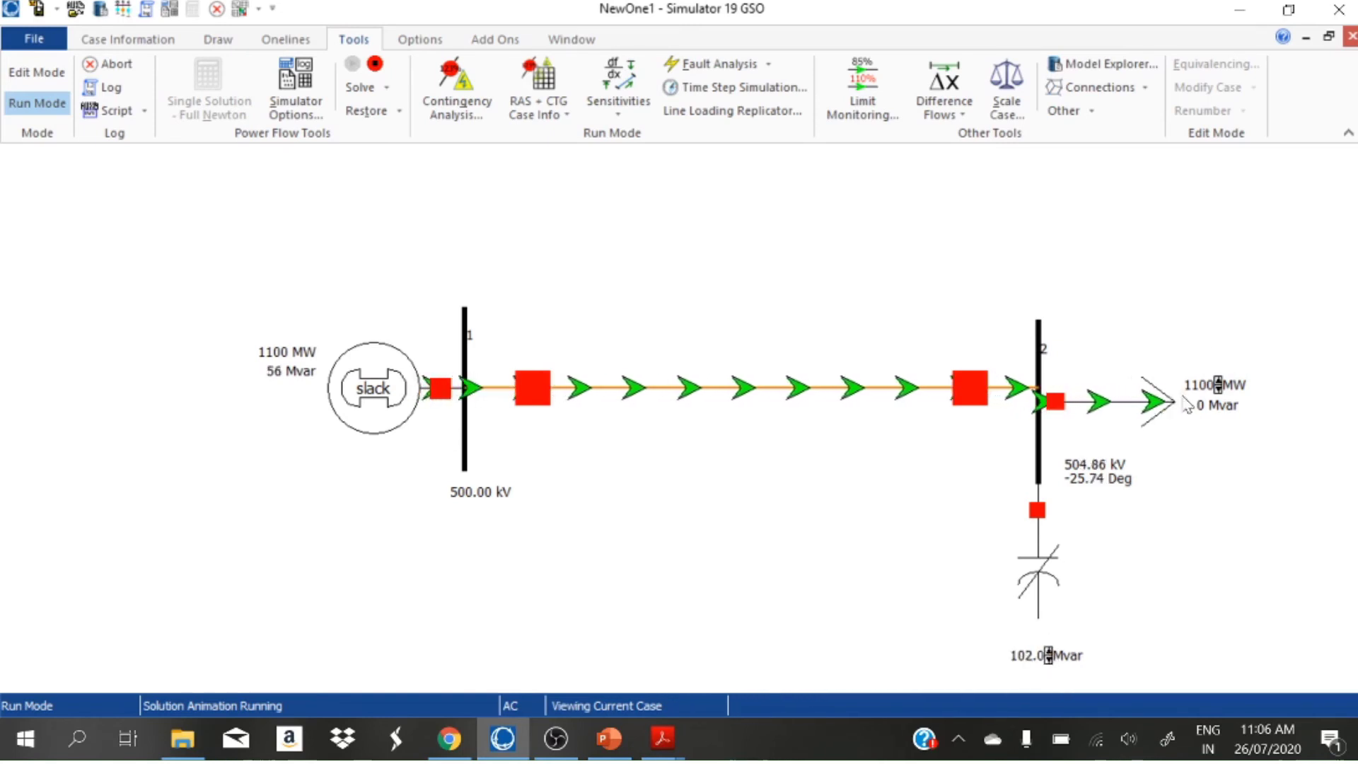
Increase the bus 2 load to 1300 MW in 50 MW increments.
click(1217, 383)
click(1218, 382)
click(1218, 382)
click(1218, 382)
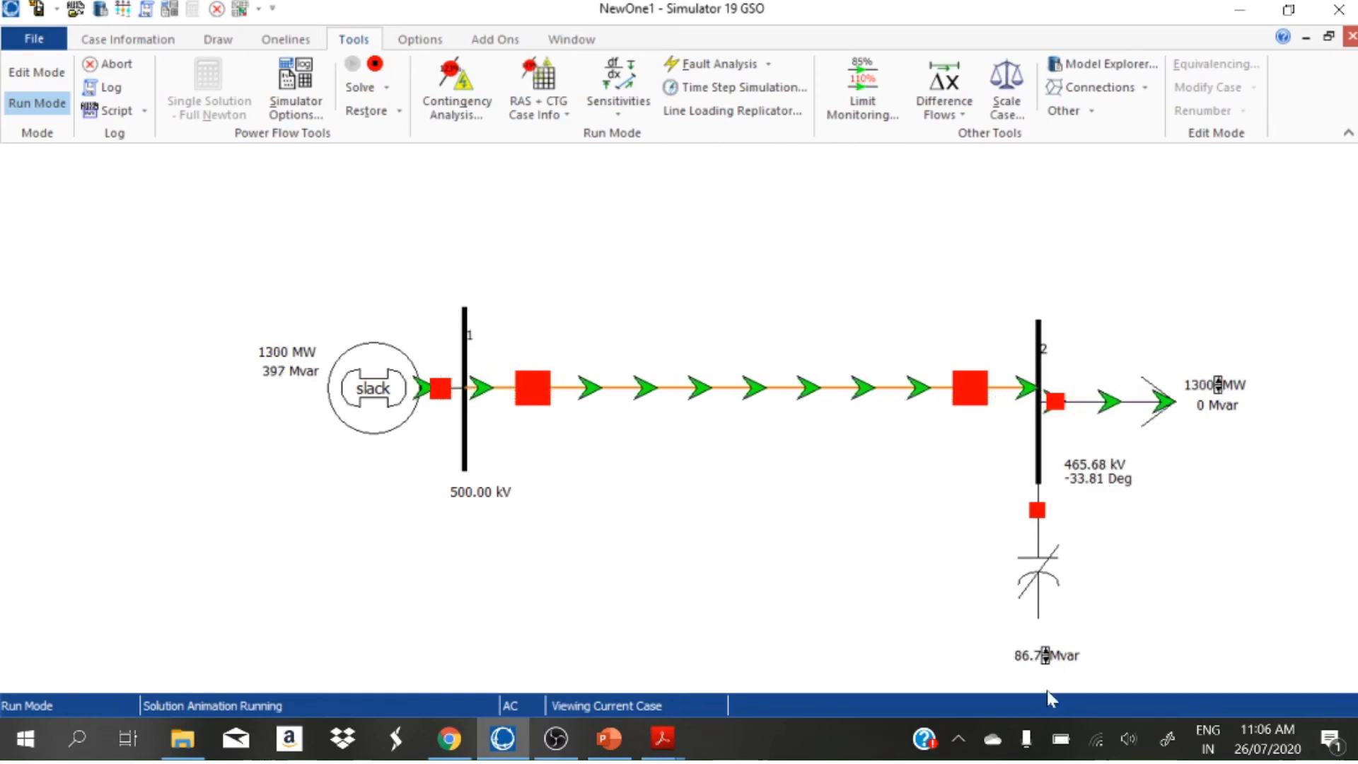
Increase the output of the bus 2 switched shunt in 5 Mvar increments to about 113 Mvar.
click(1045, 652)
click(1046, 650)
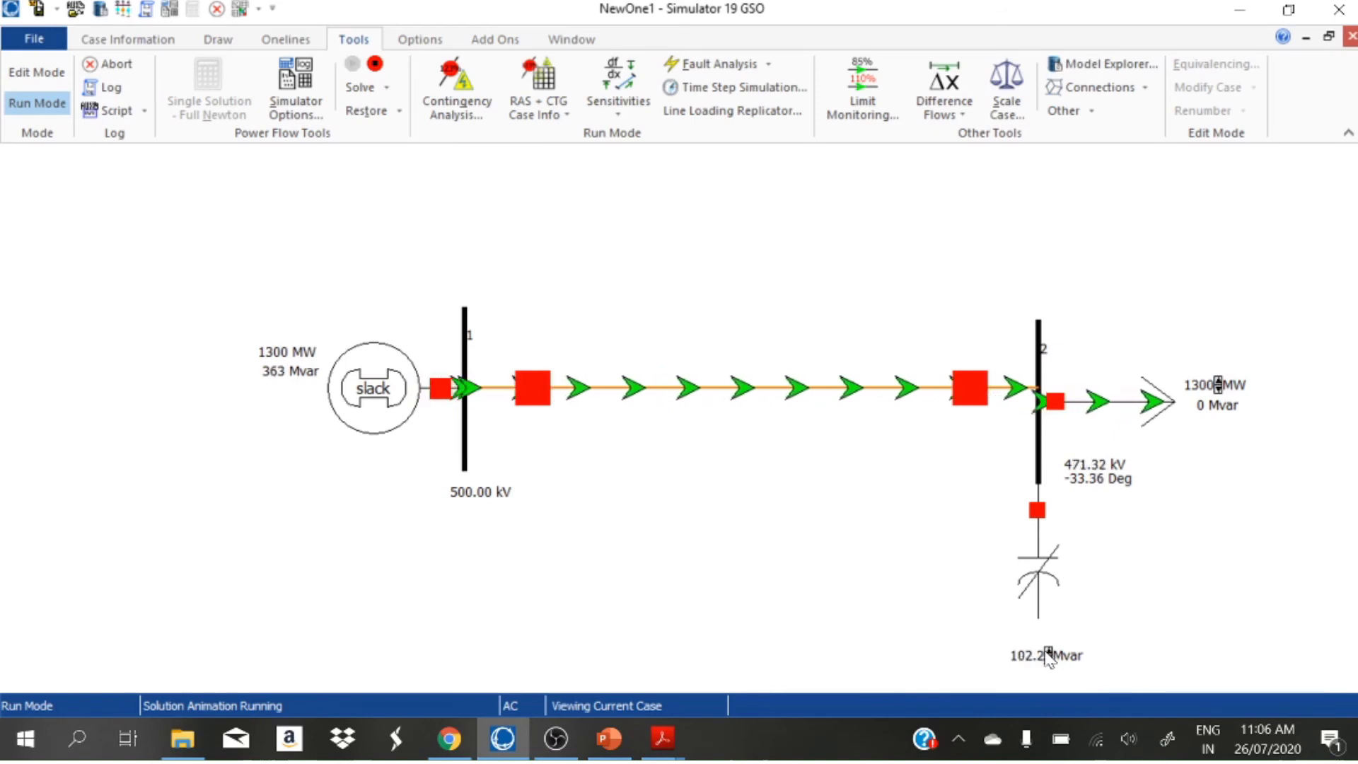
click(1047, 651)
click(1046, 651)
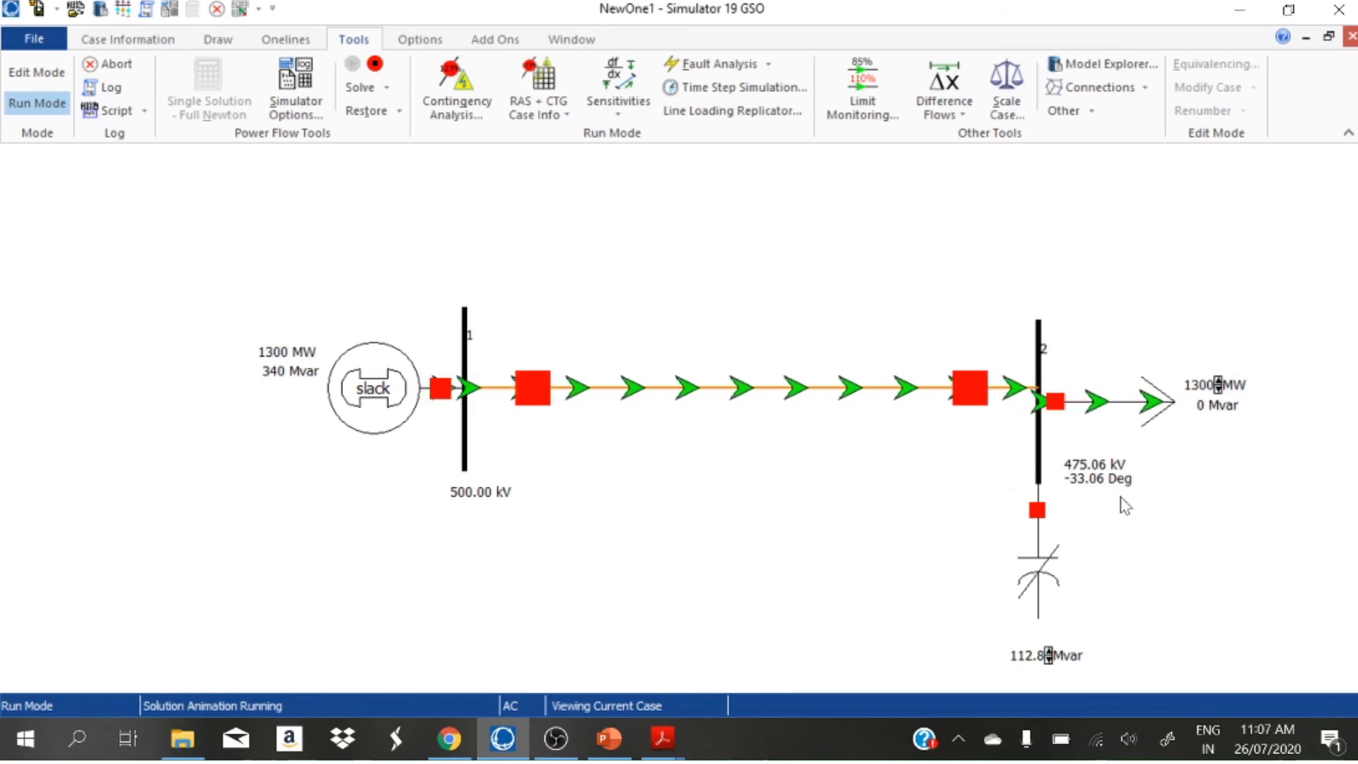
Increase the bus 2 load further to 1450 MW in 50 MW increments to test the line's loading limit.
click(1217, 382)
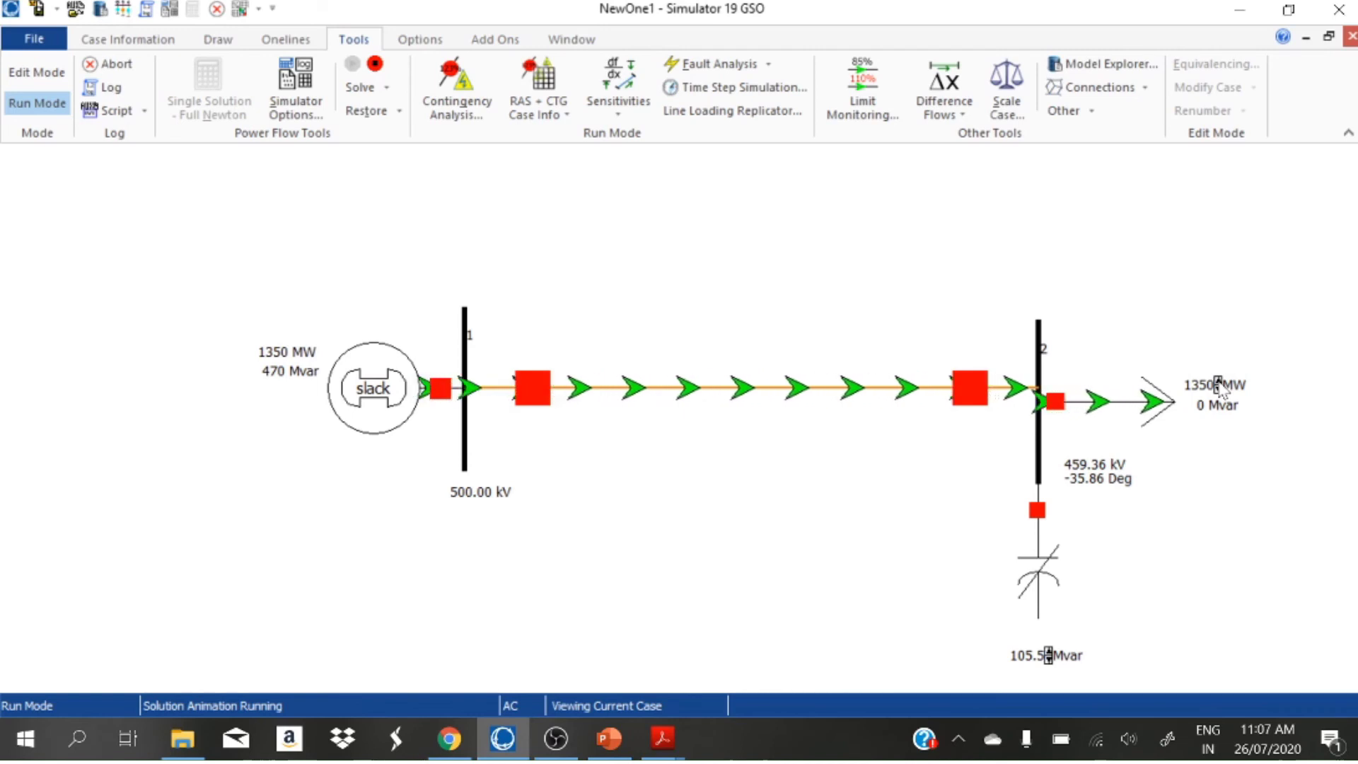
click(1218, 386)
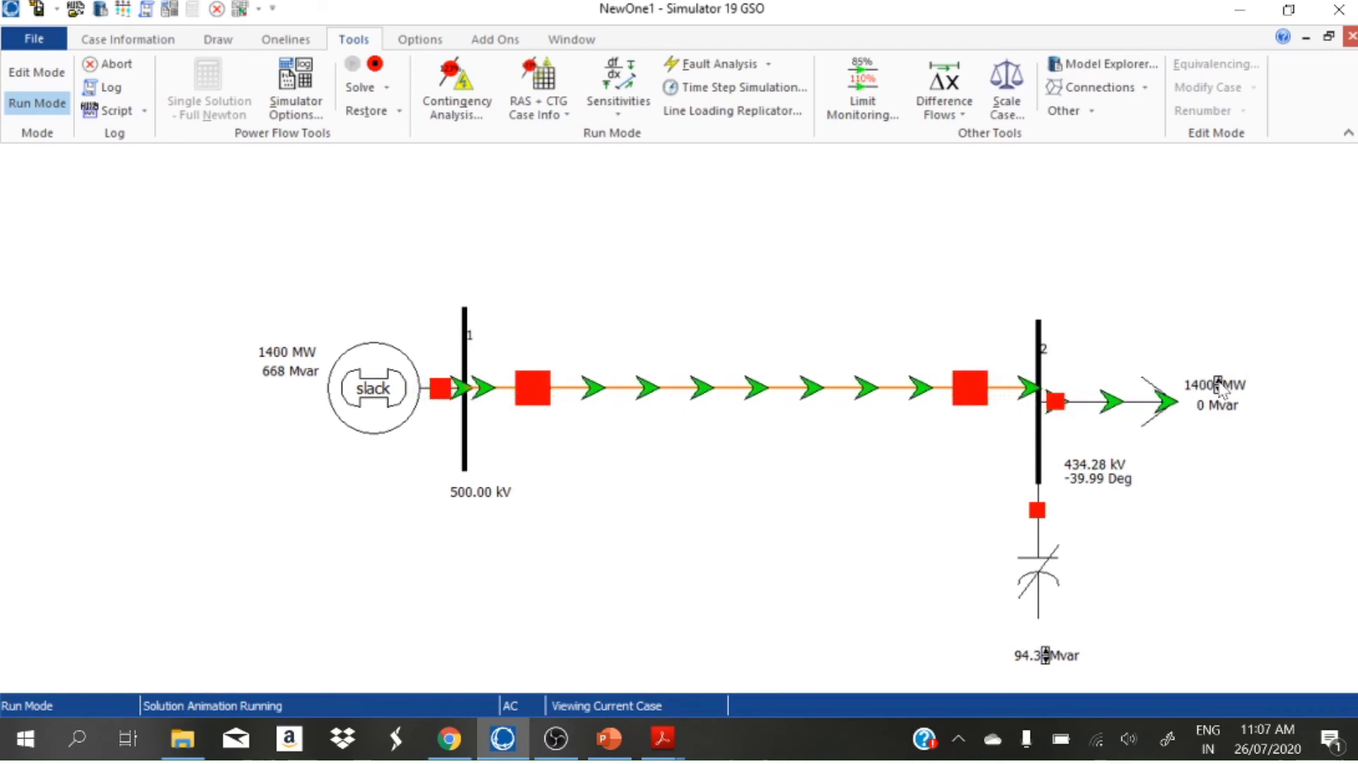
click(1218, 386)
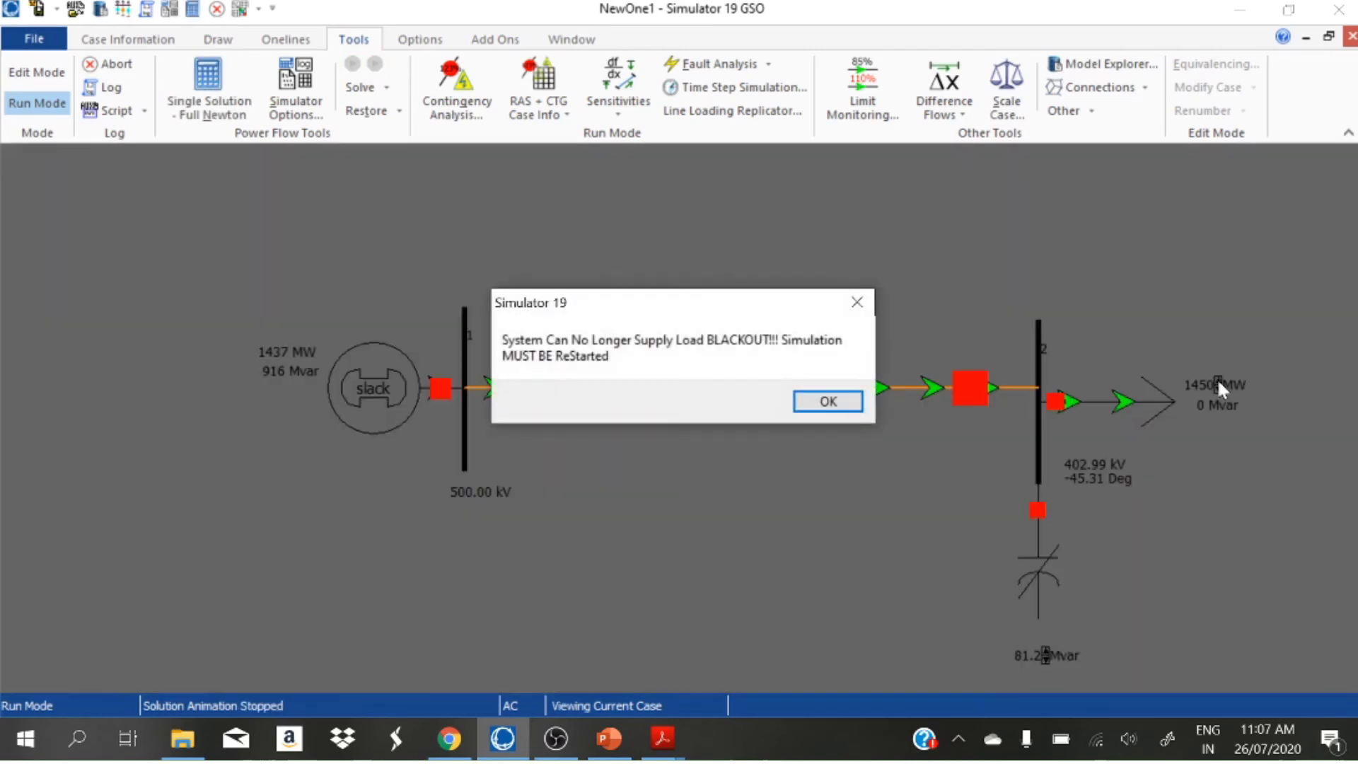
click(838, 403)
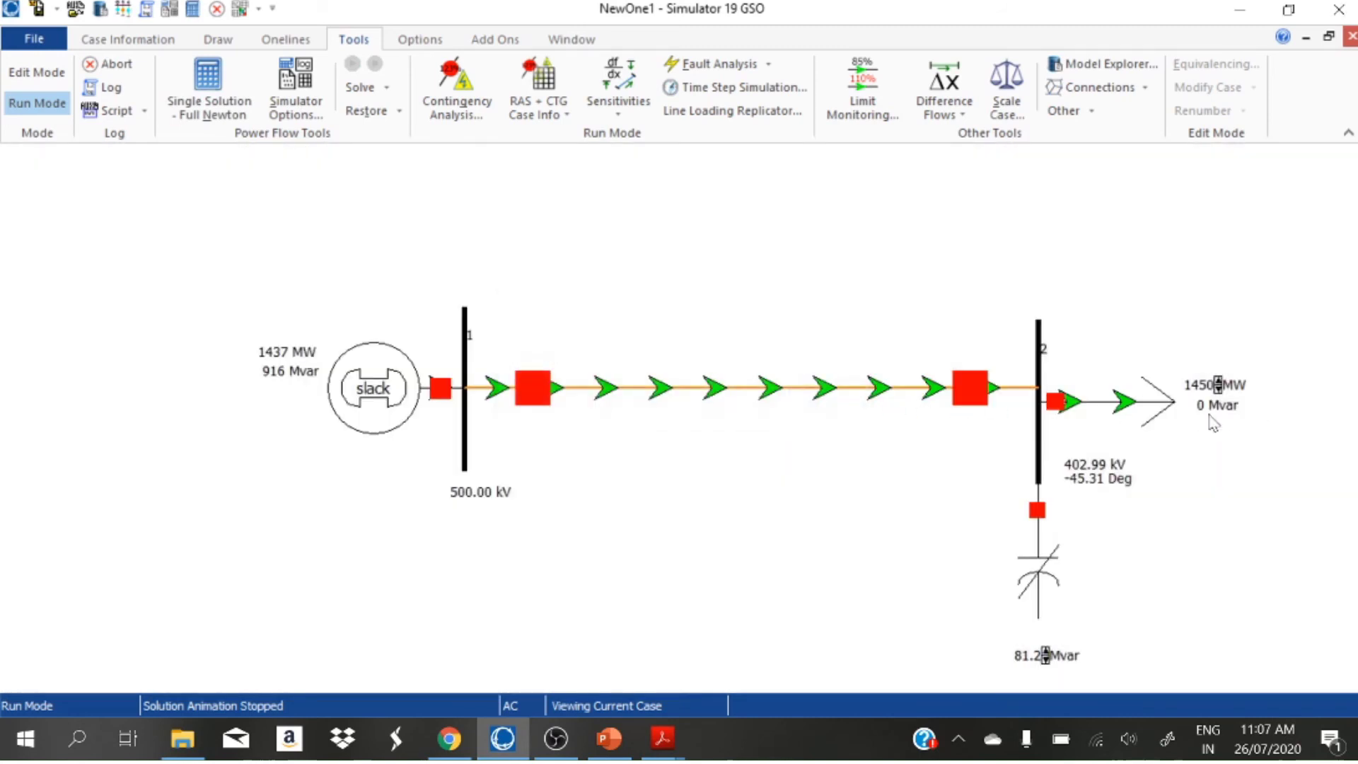